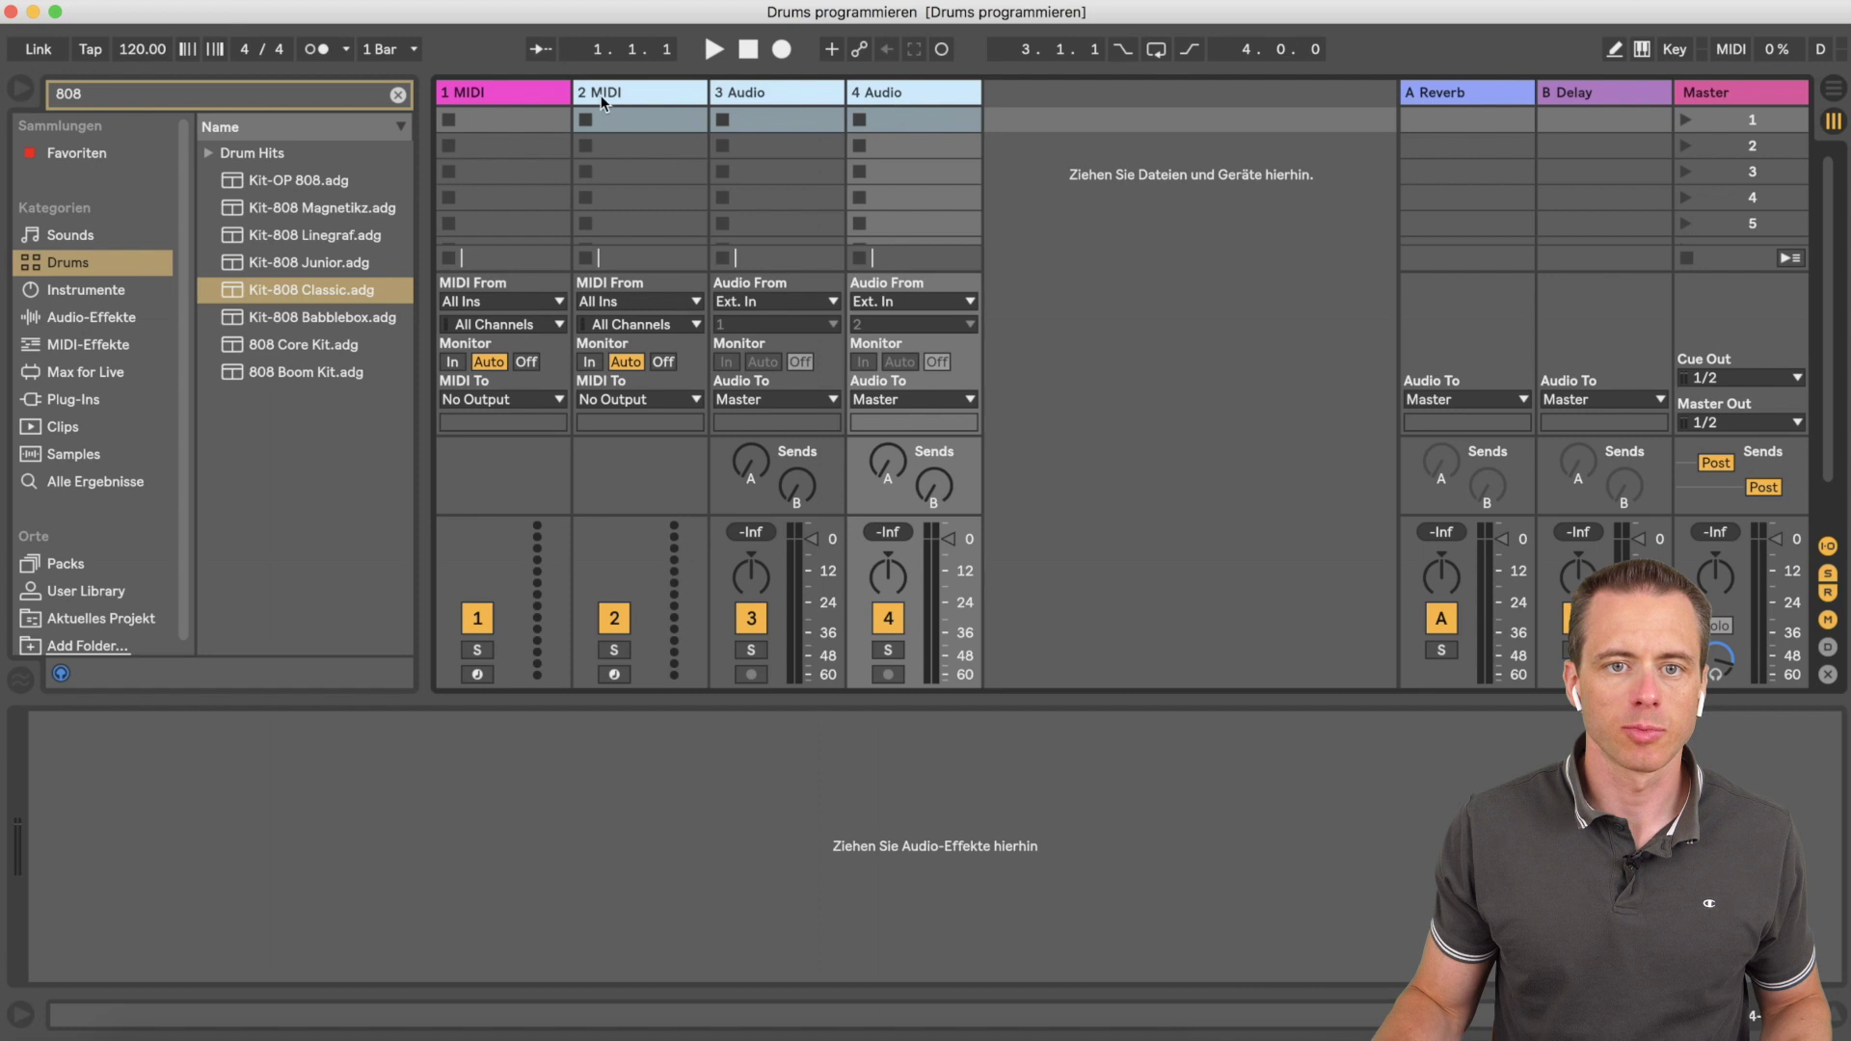
Step: Delete the second MIDI track and both audio tracks, keeping only the first MIDI track
right_click(602, 96)
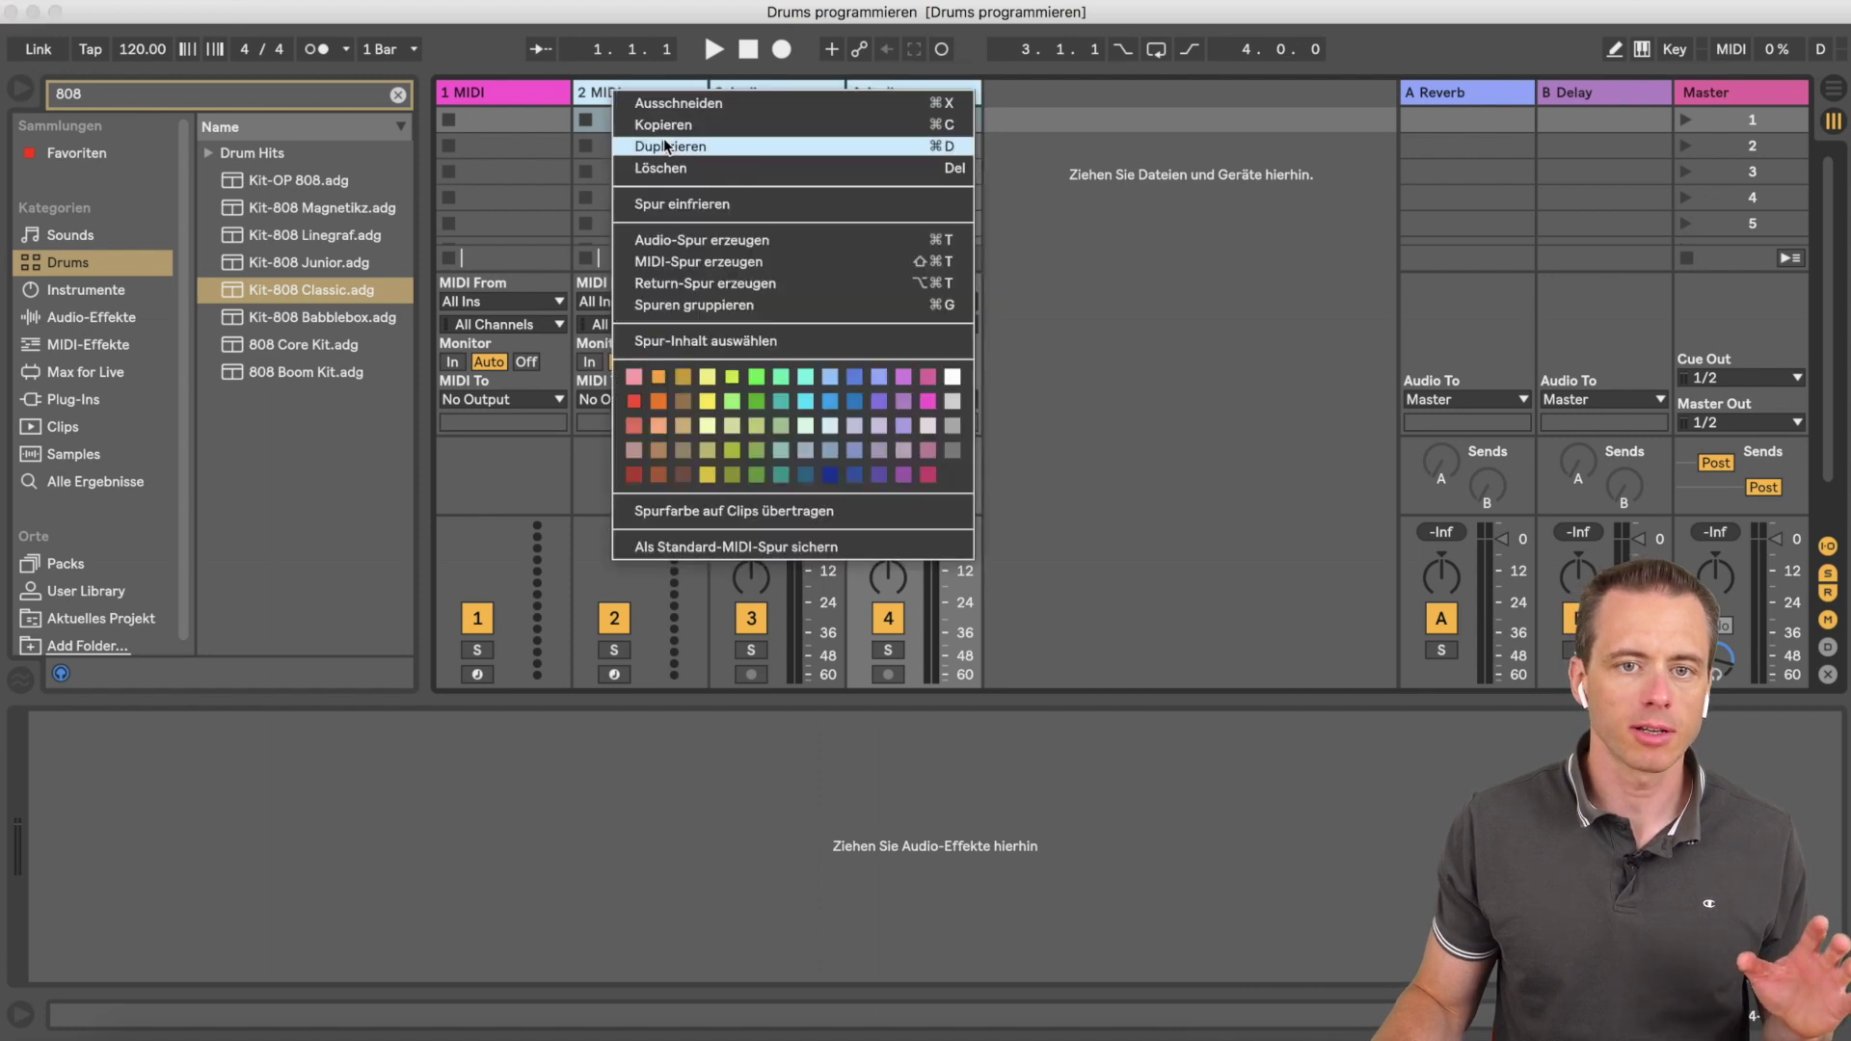
left_click(669, 167)
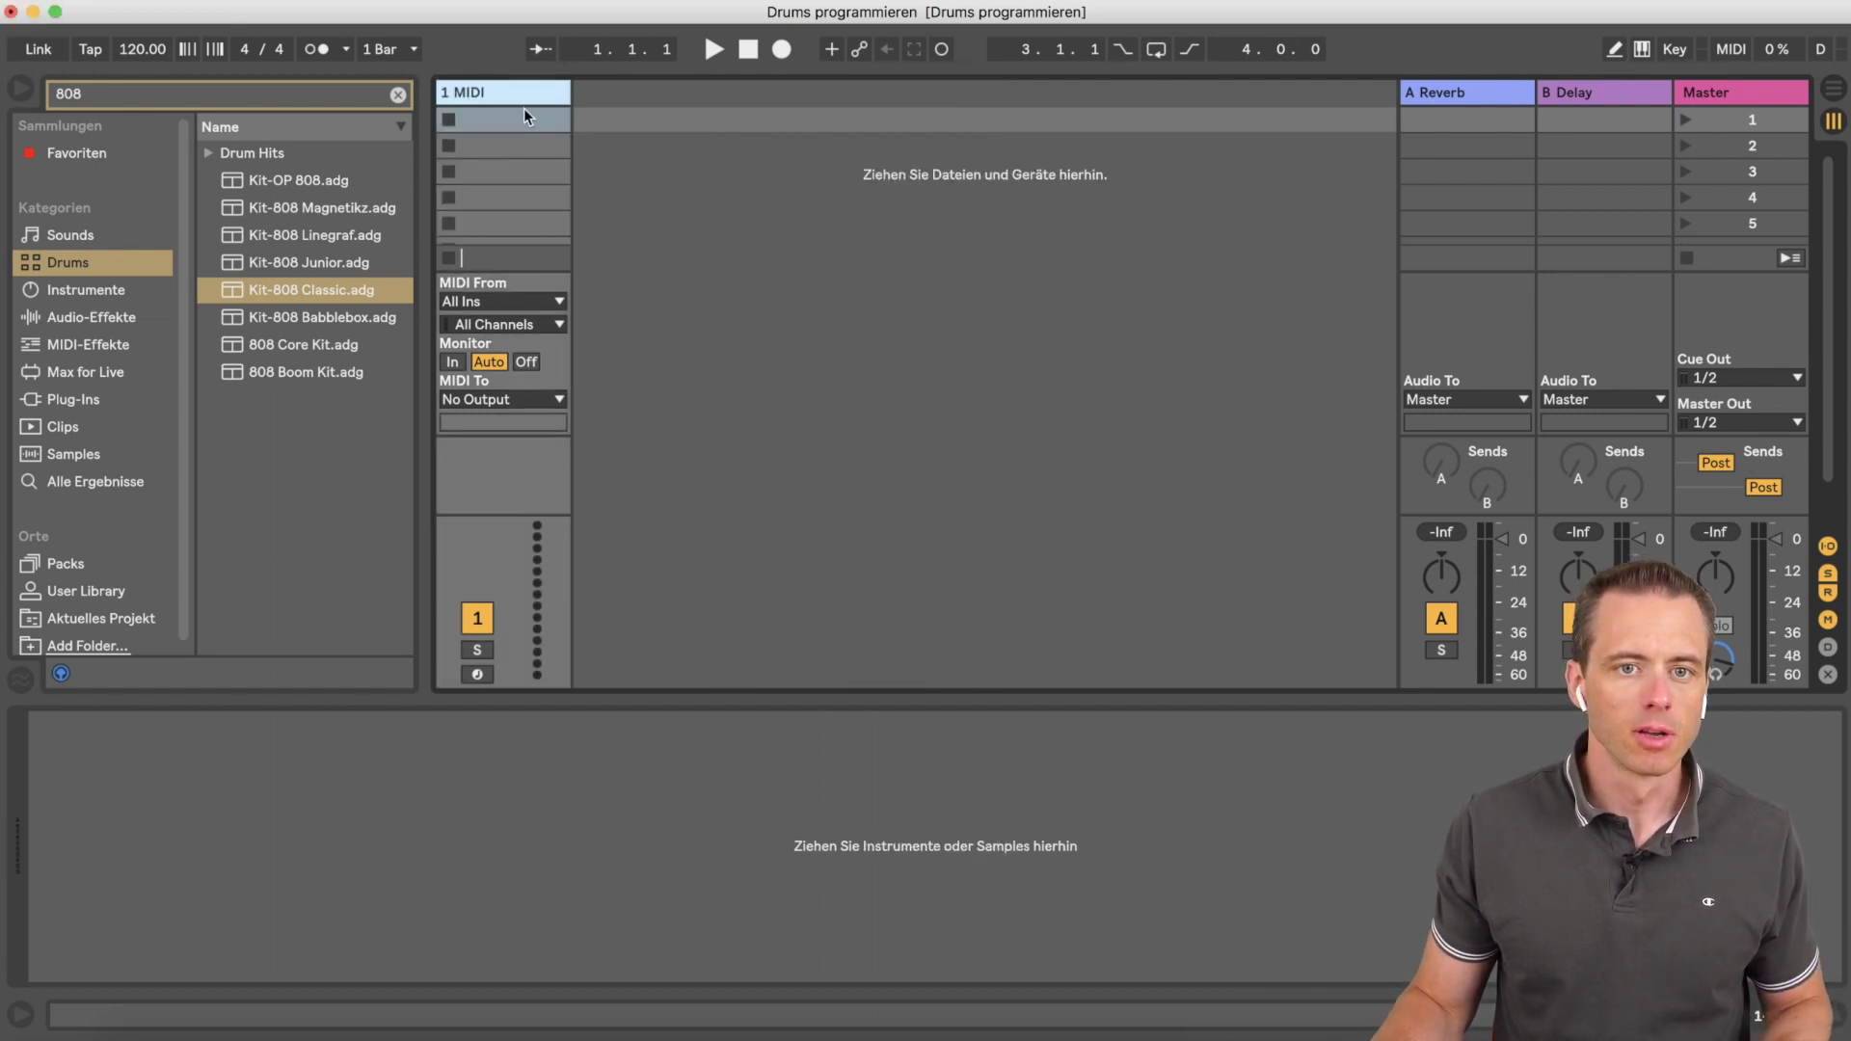
Step: Rename the remaining MIDI track "# Drums" and assign it the red track colour
key("super+r")
type("#")
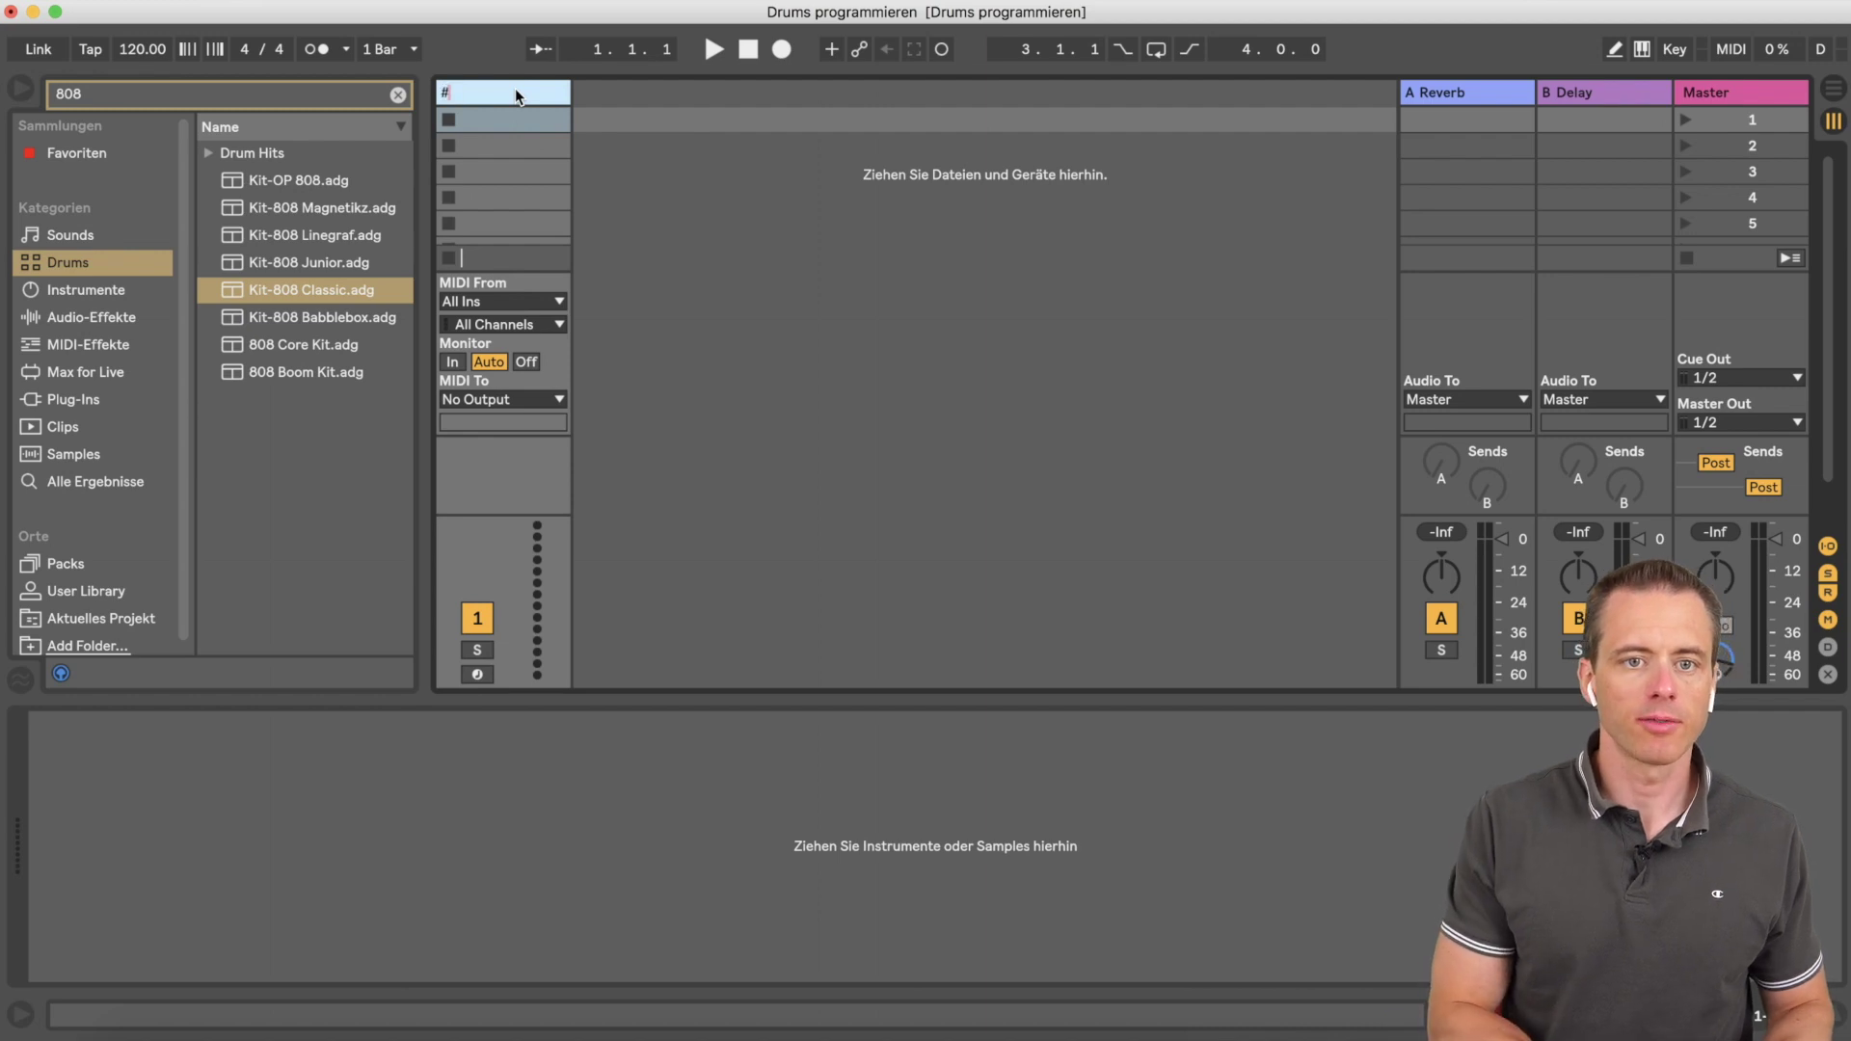
type(" Drums")
key("Return")
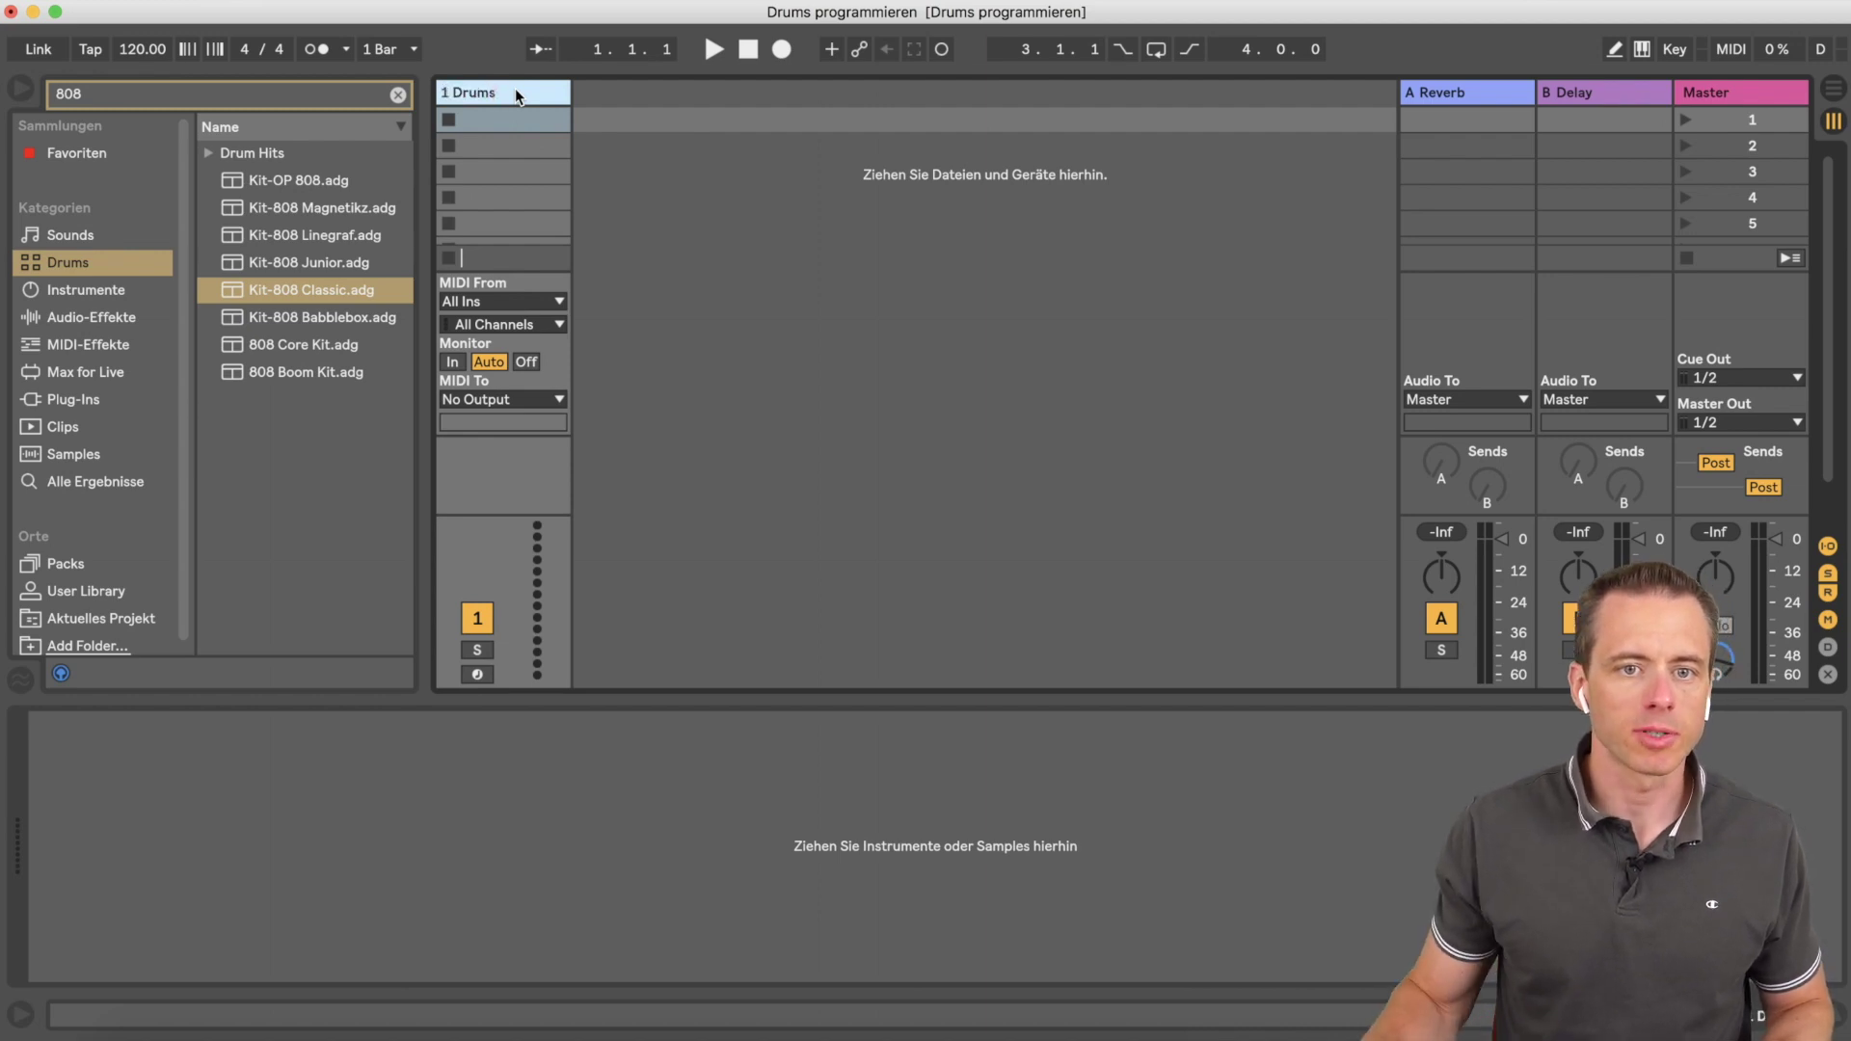
right_click(515, 89)
left_click(543, 416)
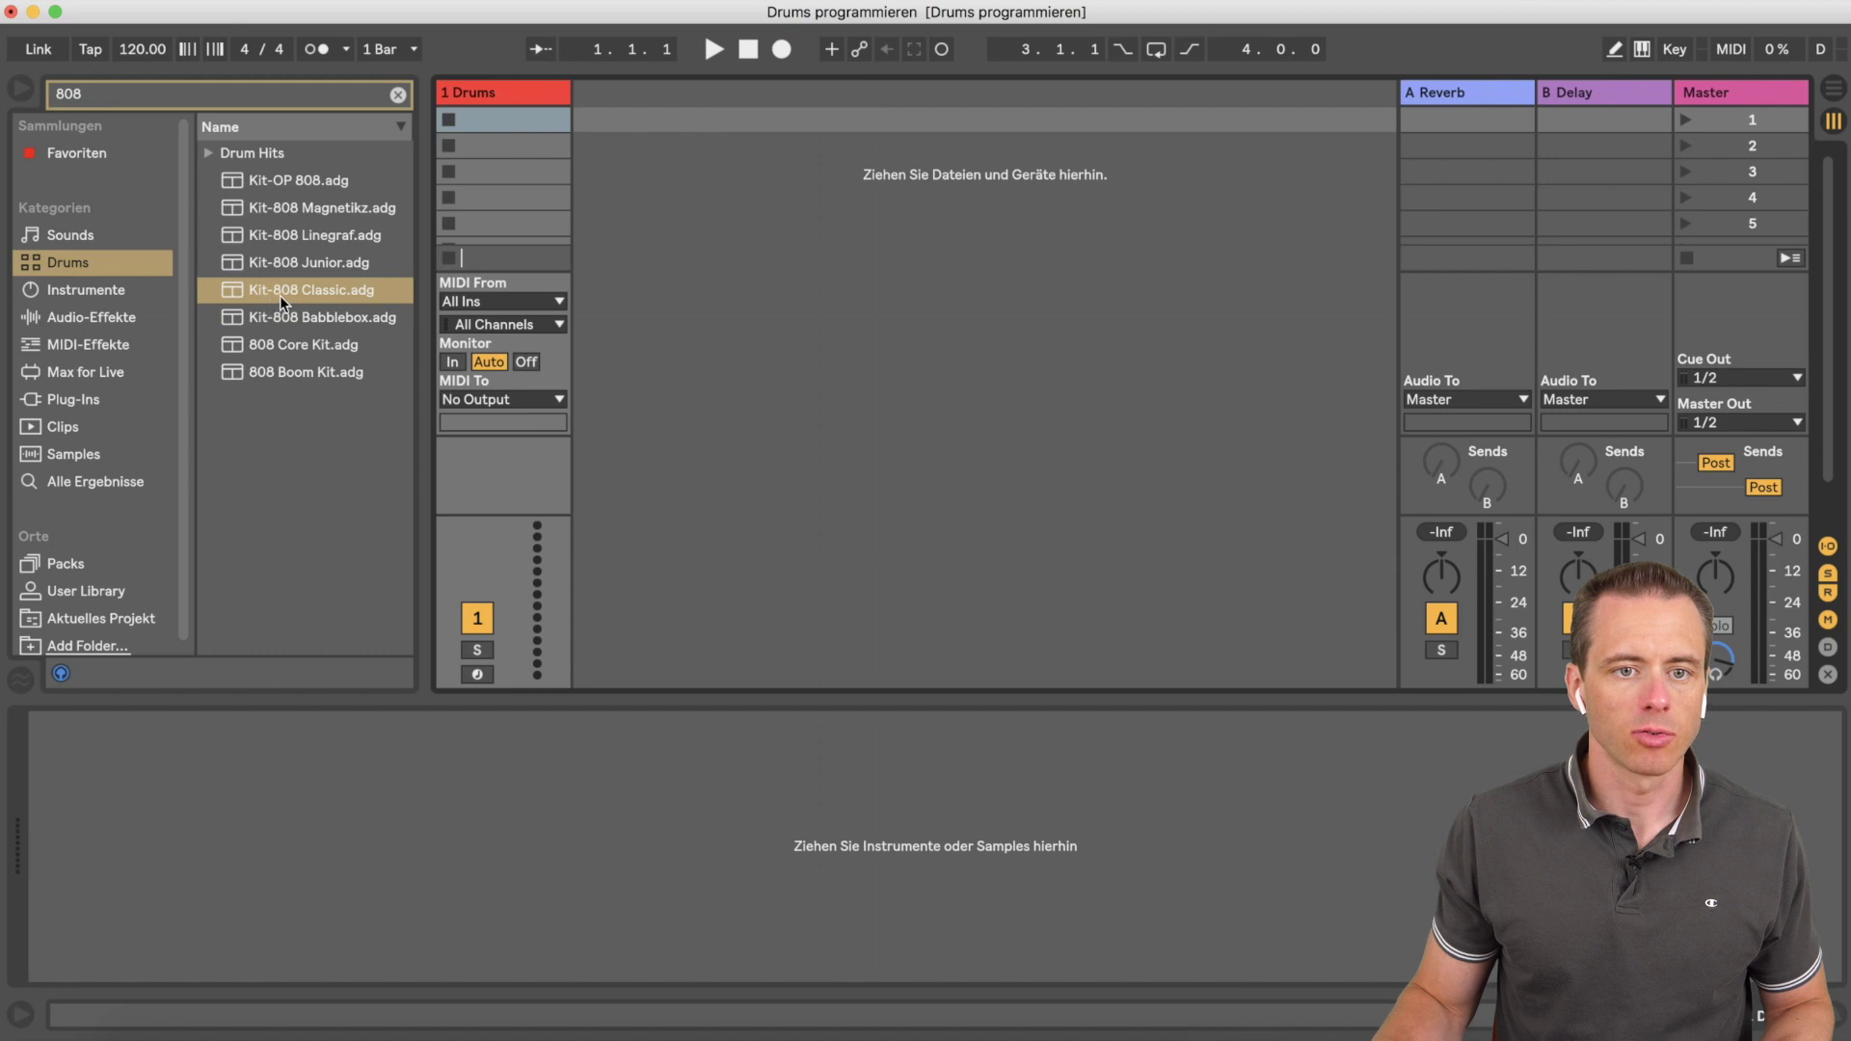
Step: Load the Kit-808 Classic.adg drum kit onto the Drums track and audition one of its pads
left_click(317, 288)
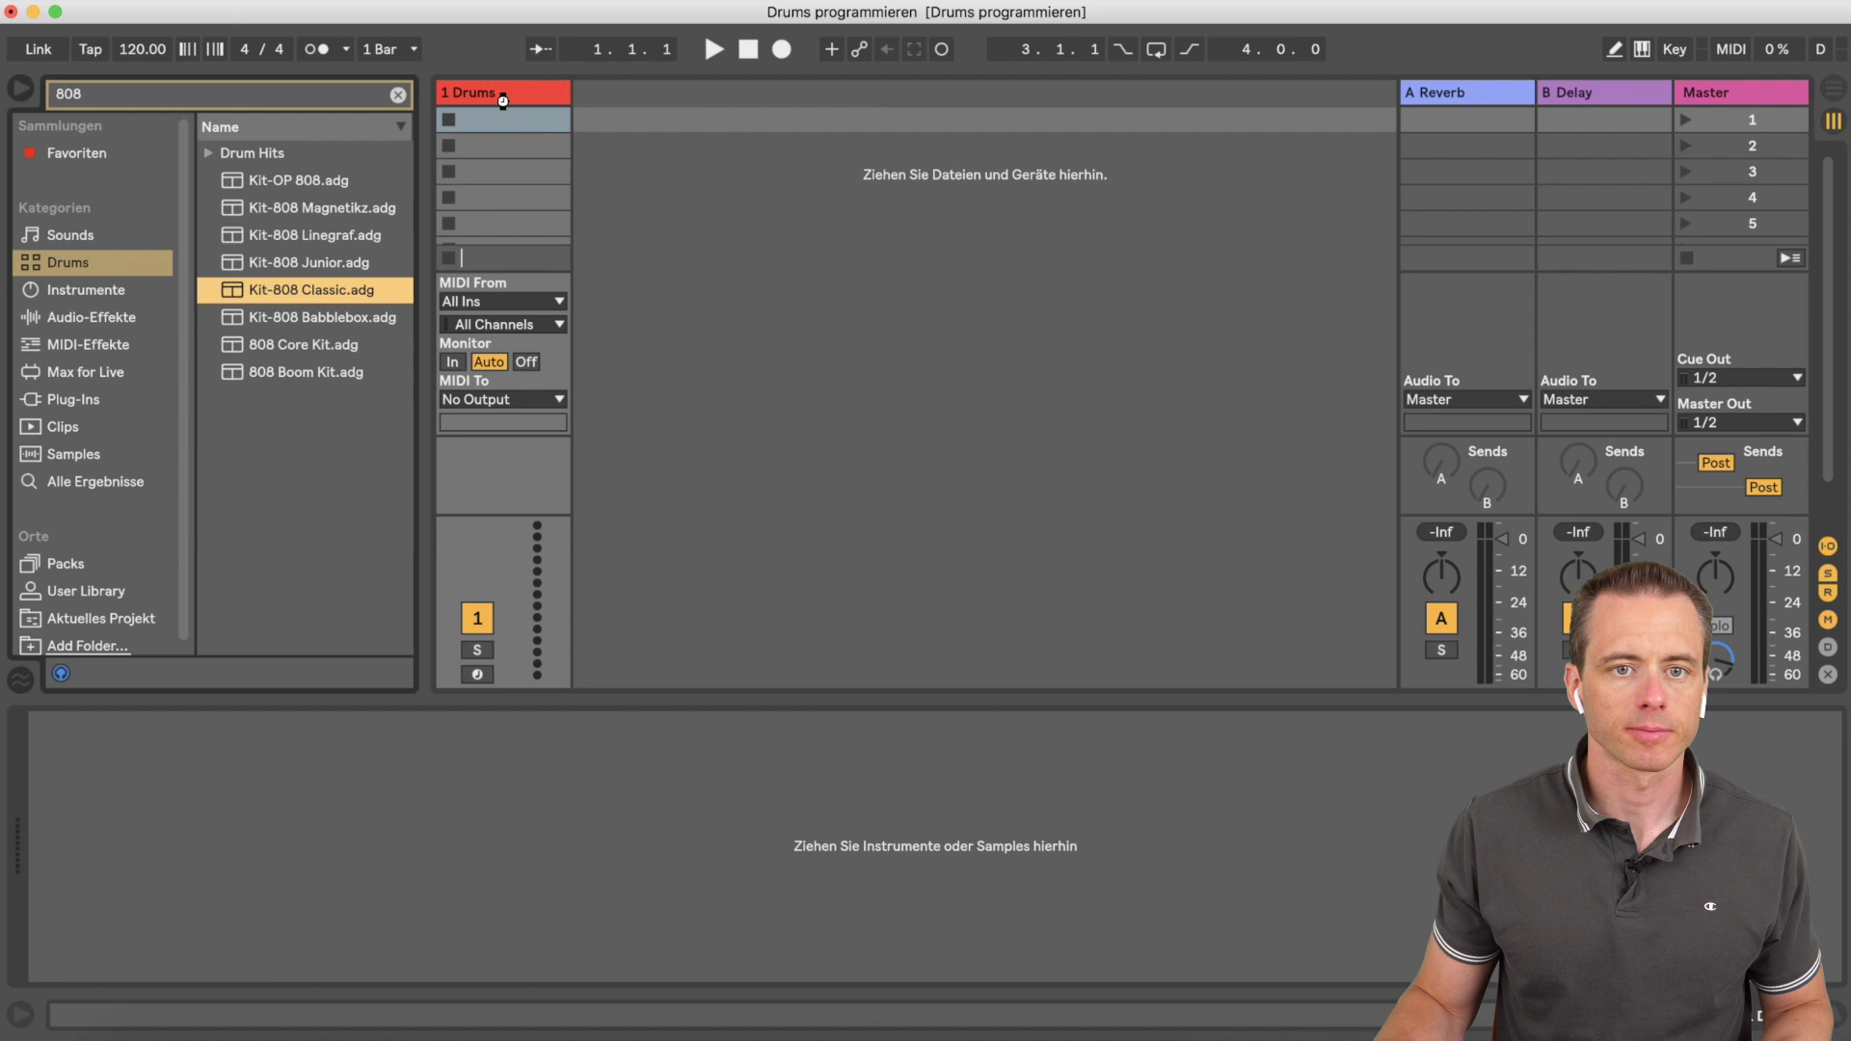
left_click_drag(503, 100, 505, 109)
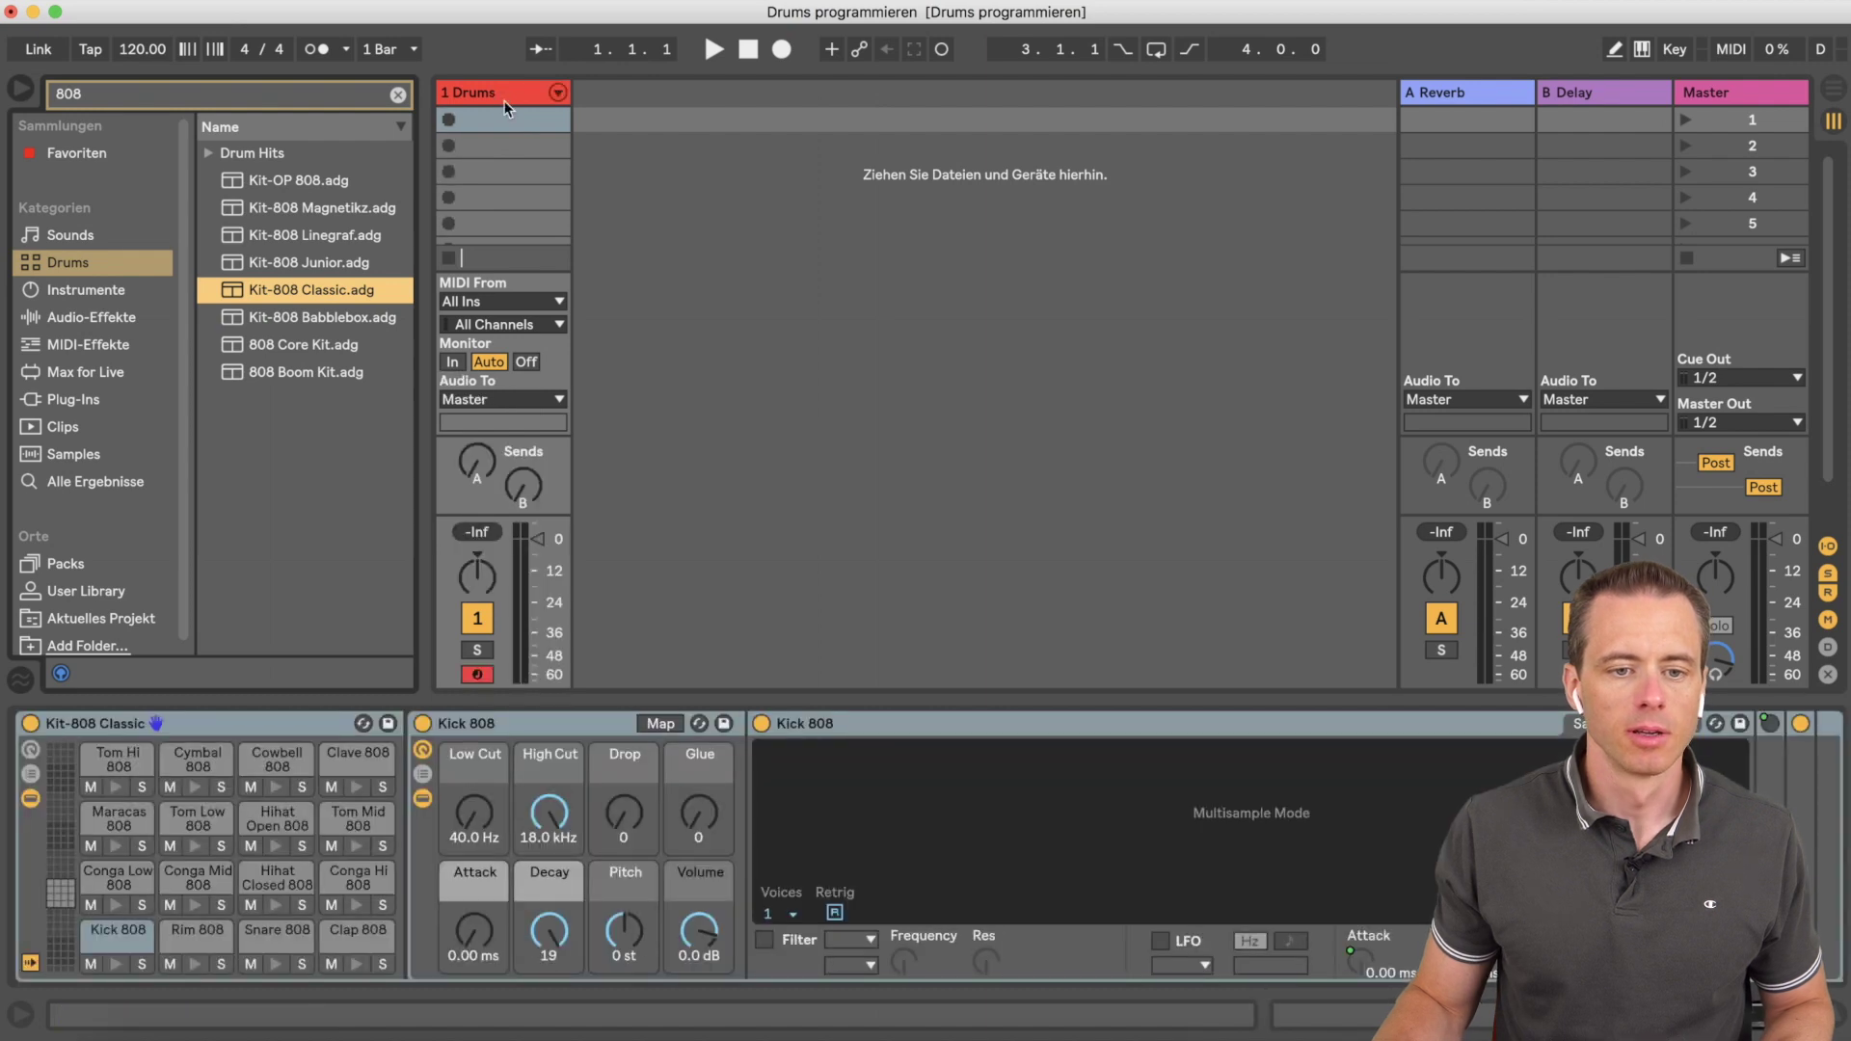
left_click(193, 906)
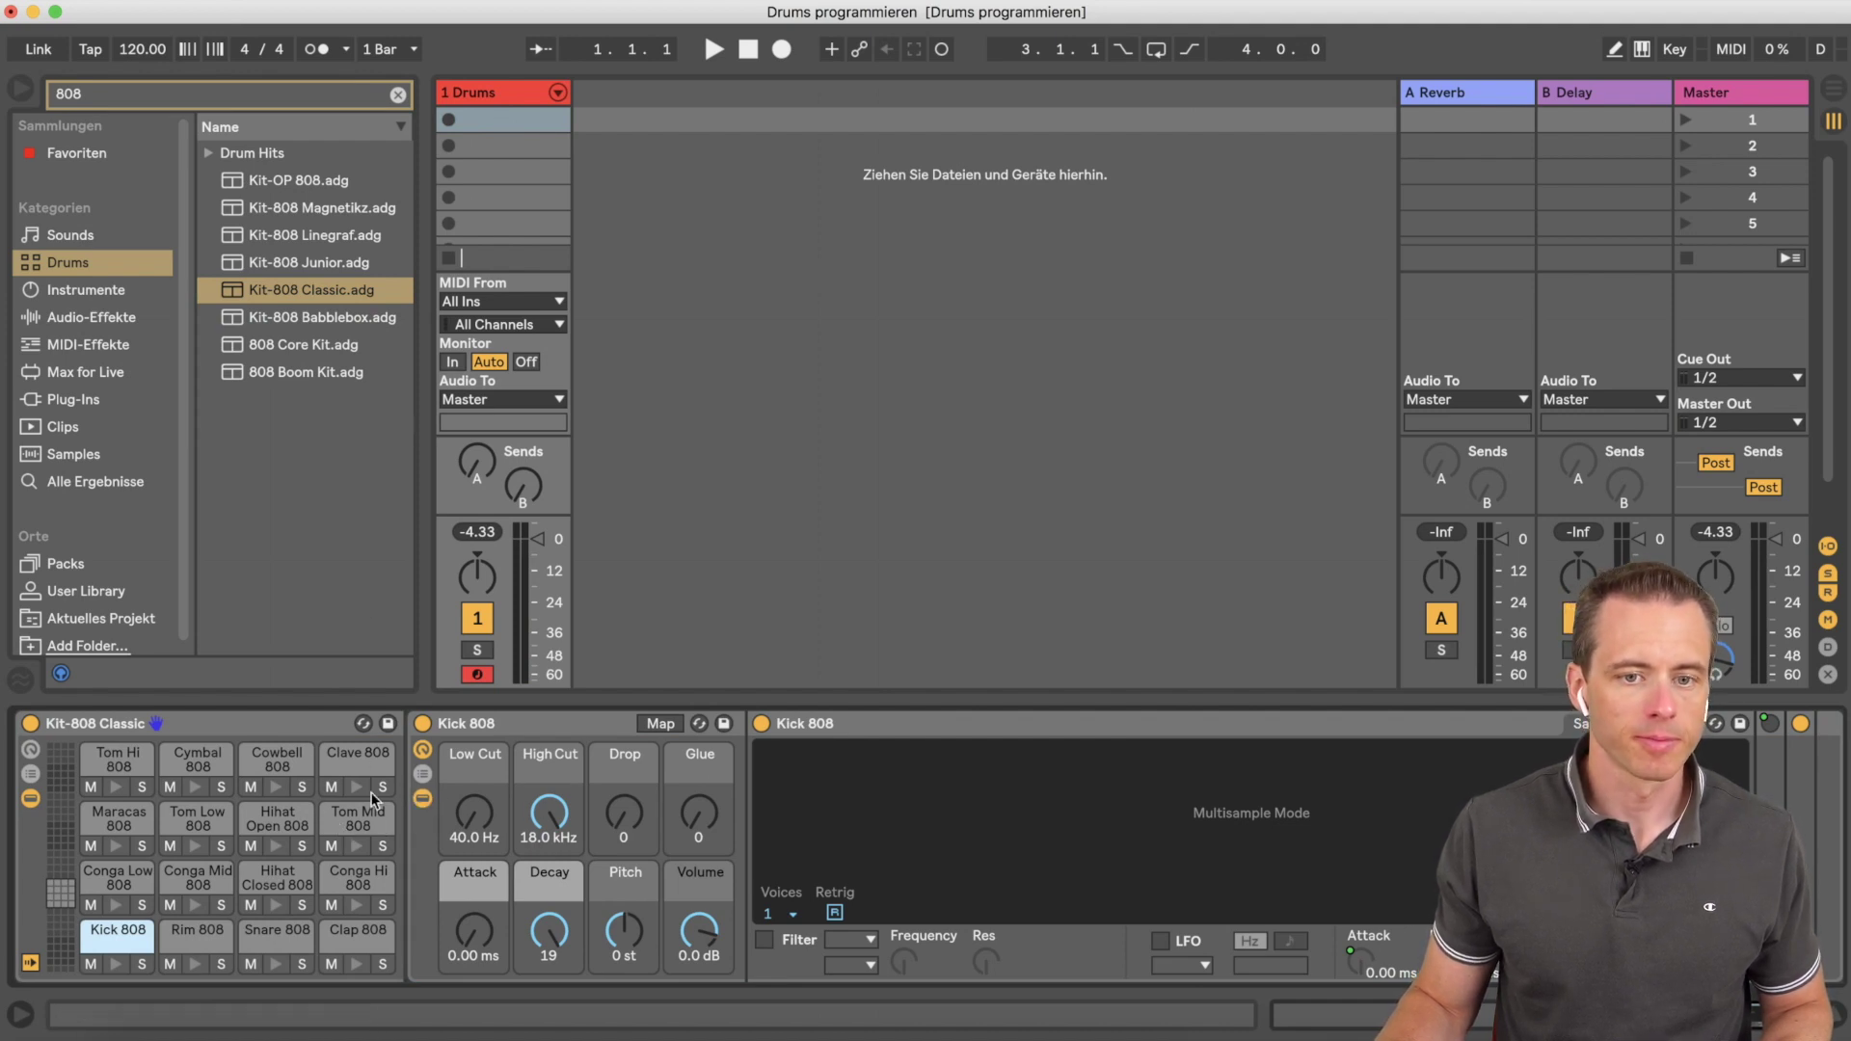
Step: Create an empty MIDI clip in the Drums track's first slot, with note preview enabled and the note editor enlarged
double_click(488, 120)
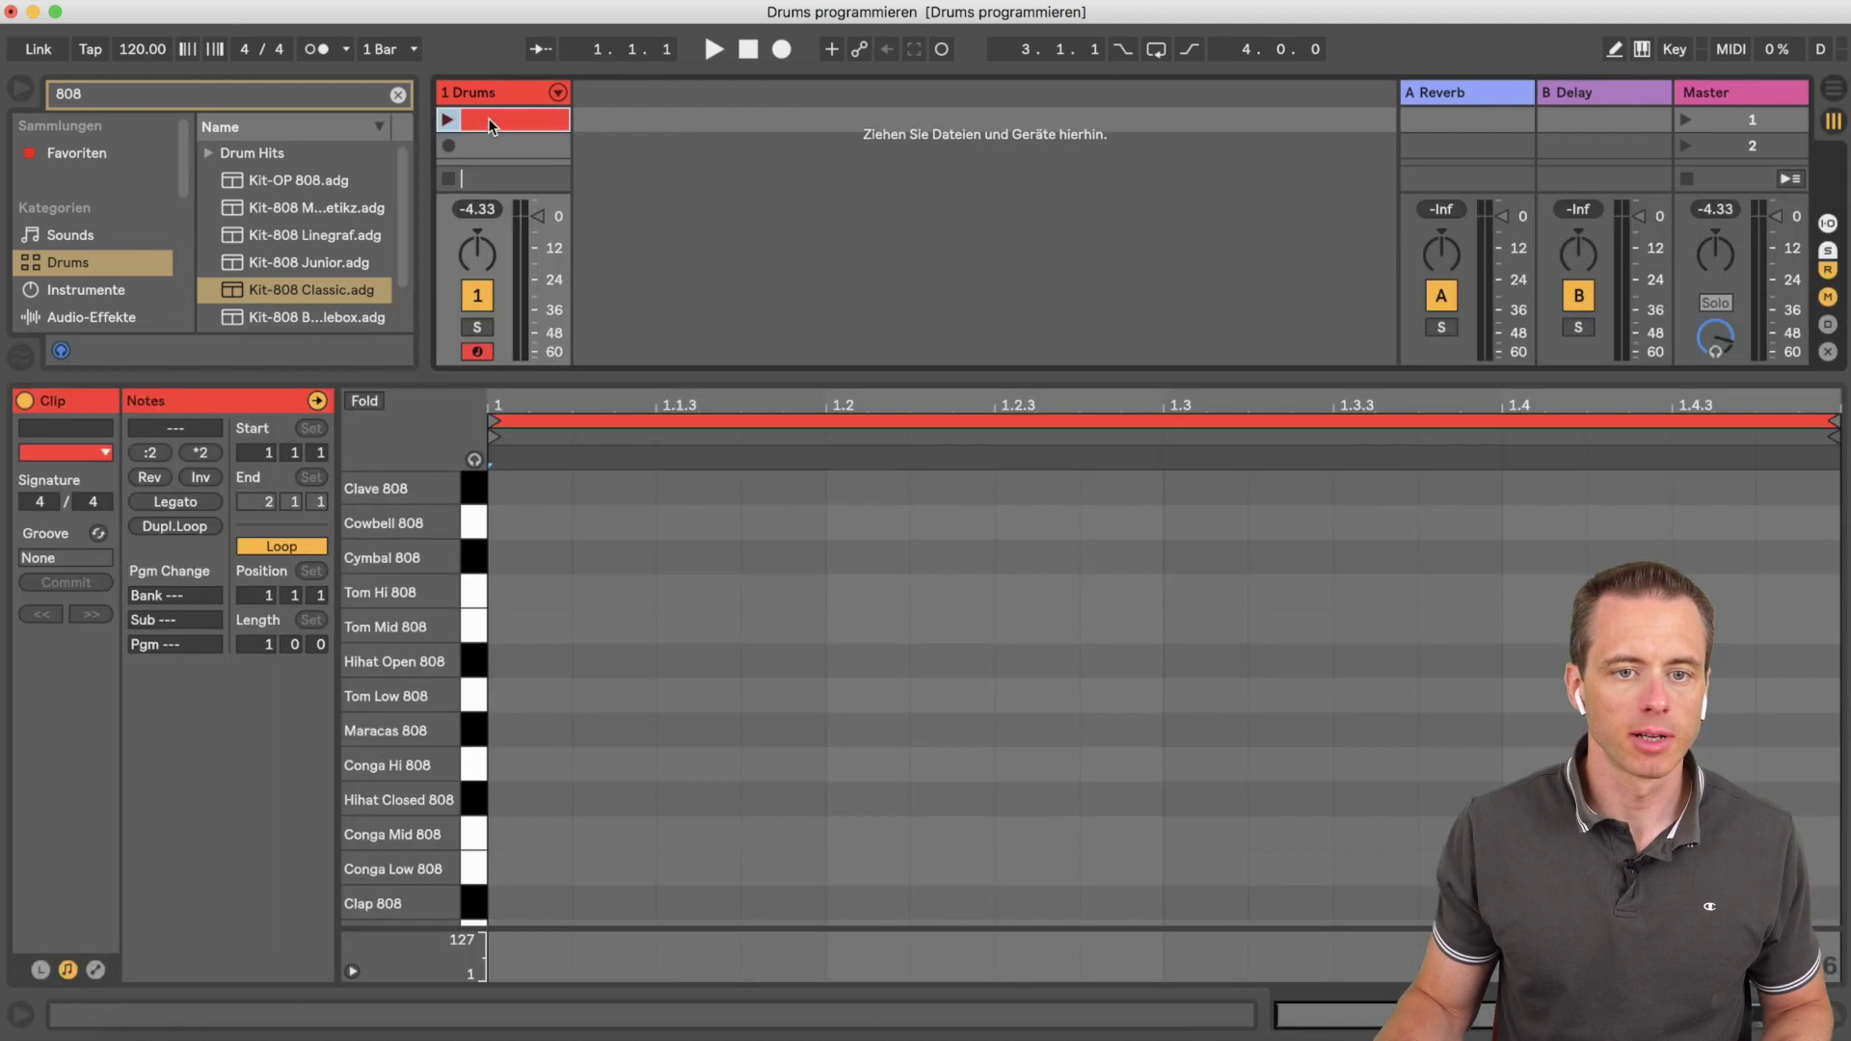
left_click(474, 461)
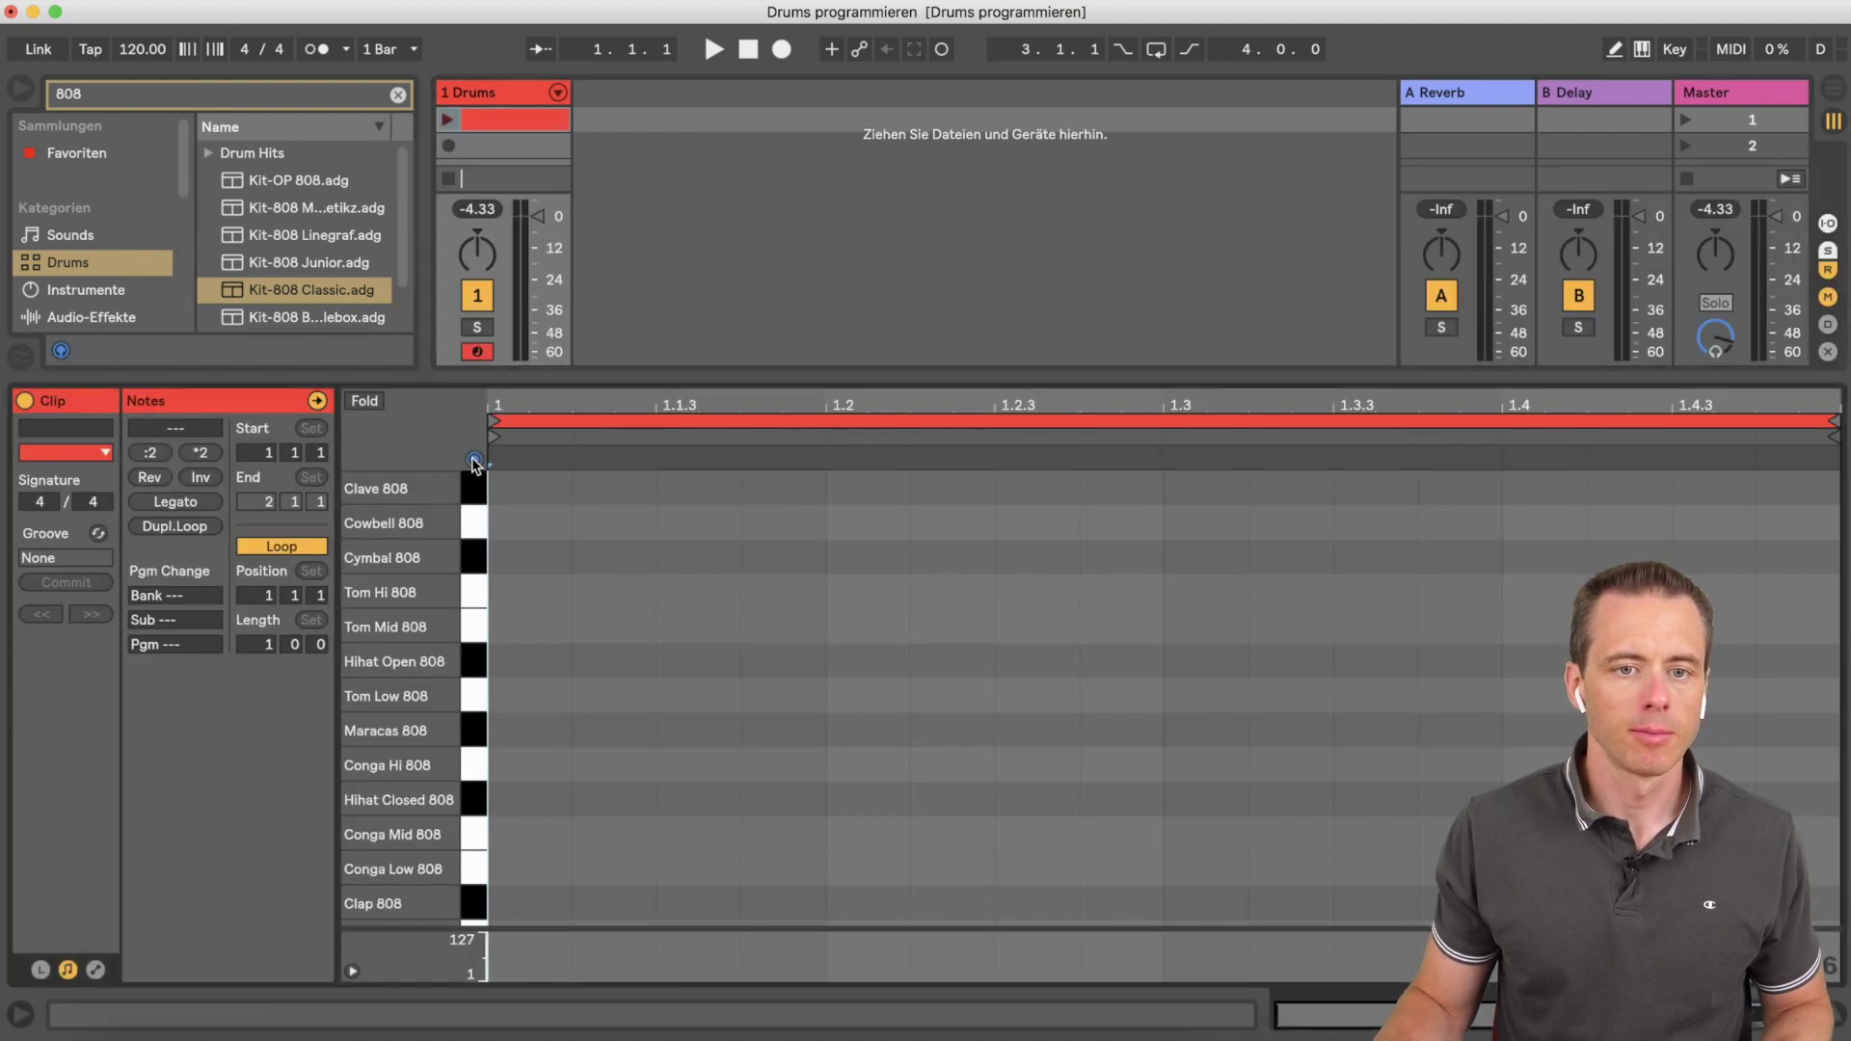
left_click_drag(507, 341, 506, 106)
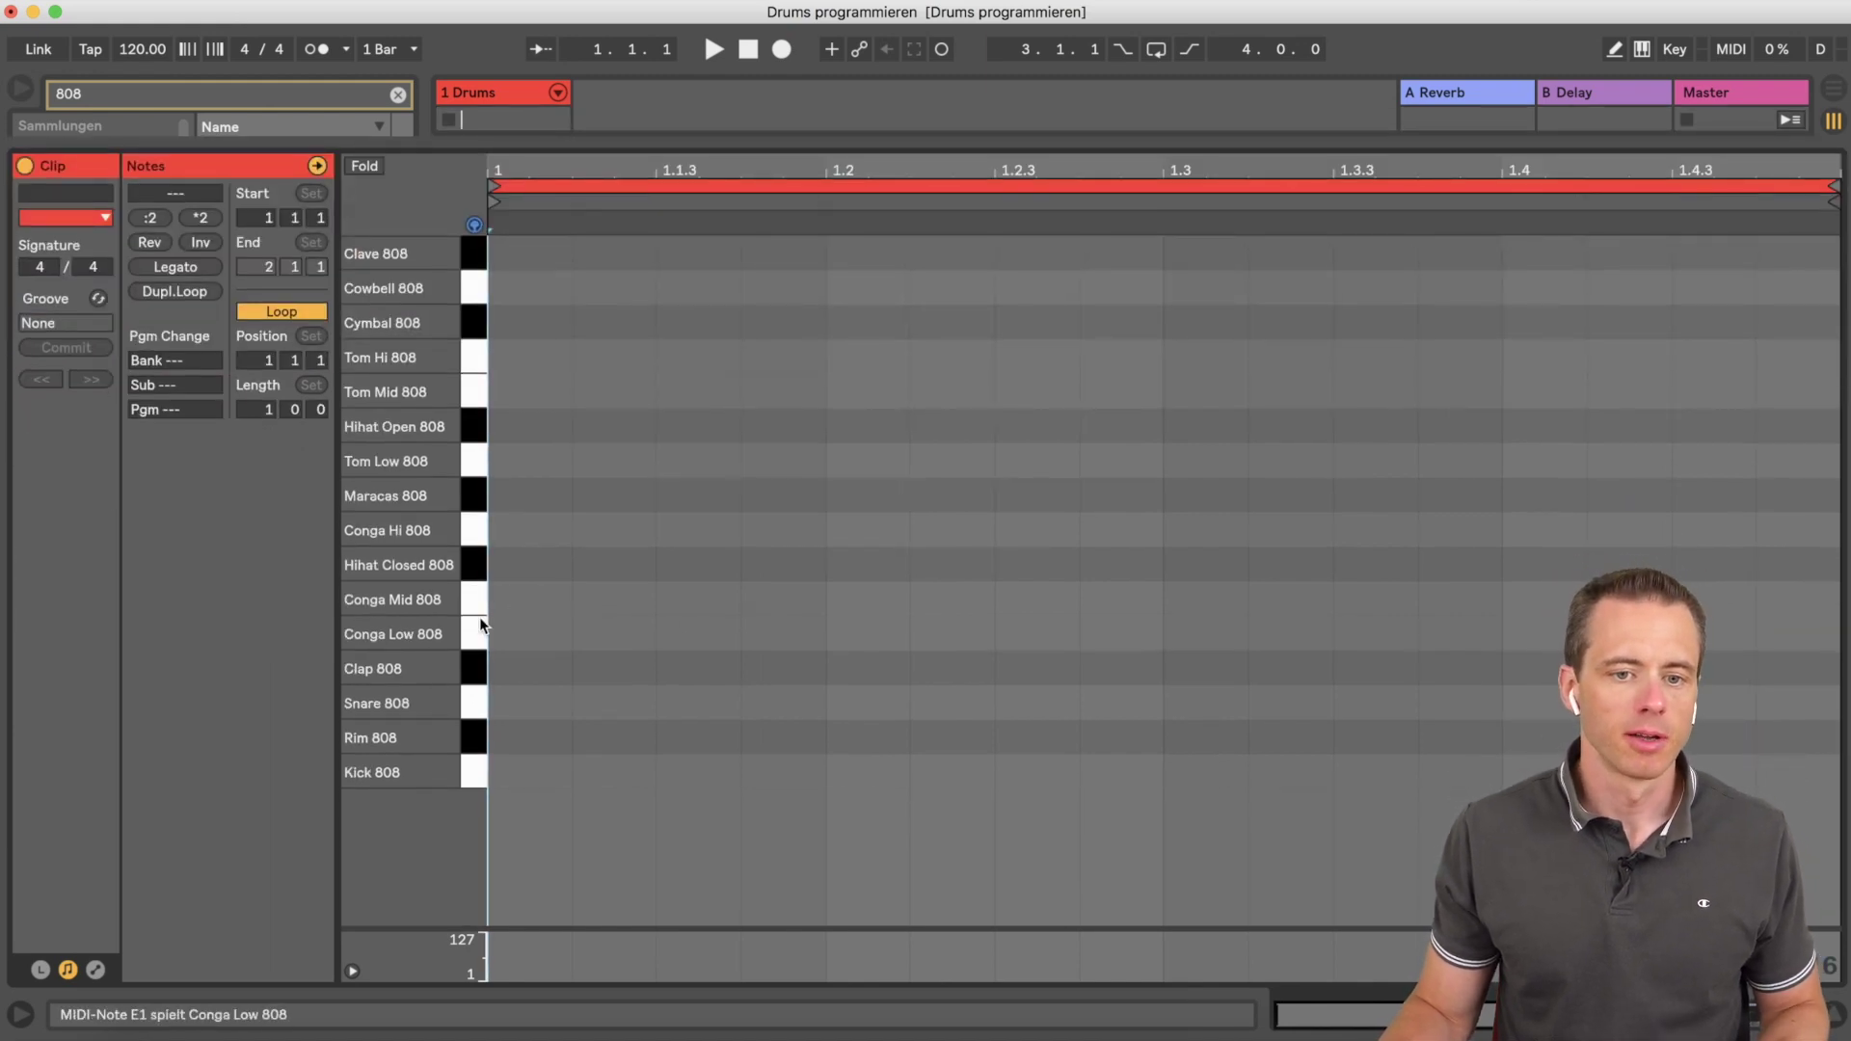
Step: Audition the kit's sounds one after another in the note editor, including kick, snare, rim, clap, congas, hi-hats, toms, cymbal, cowbell, clave and maracas
left_click(479, 775)
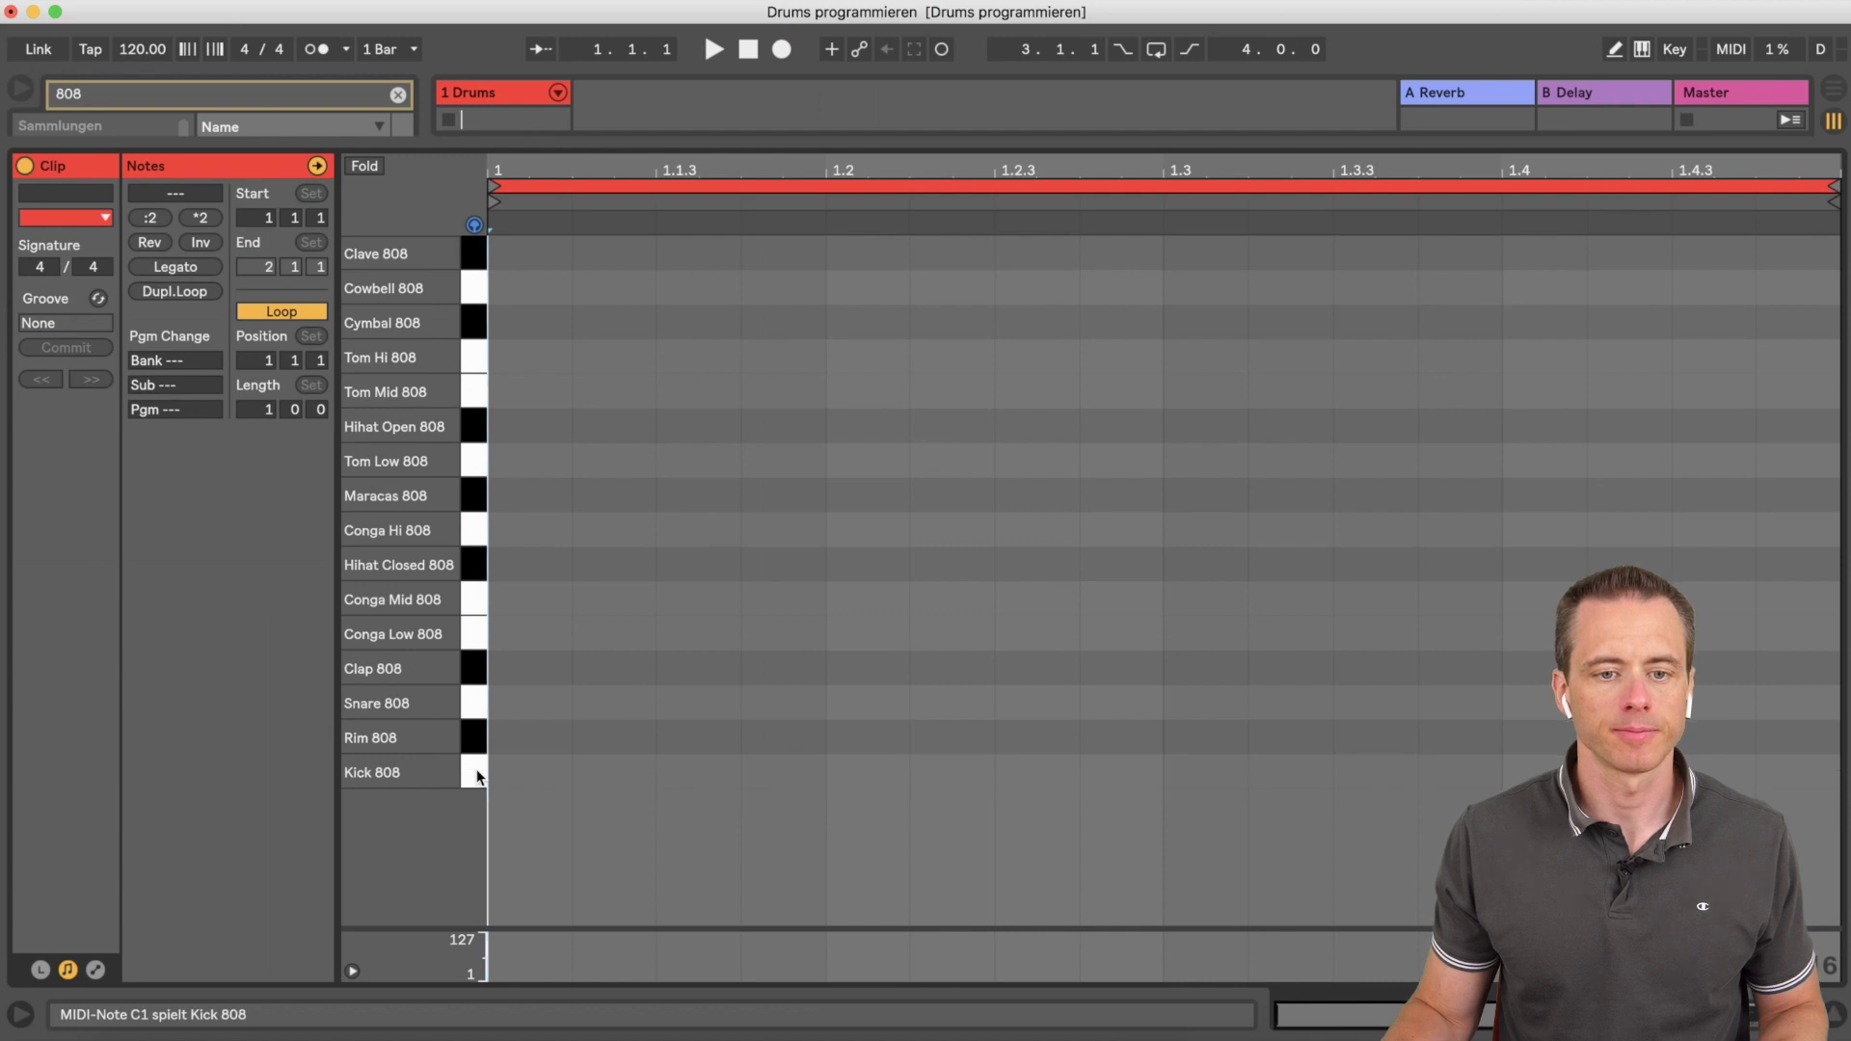
left_click(477, 700)
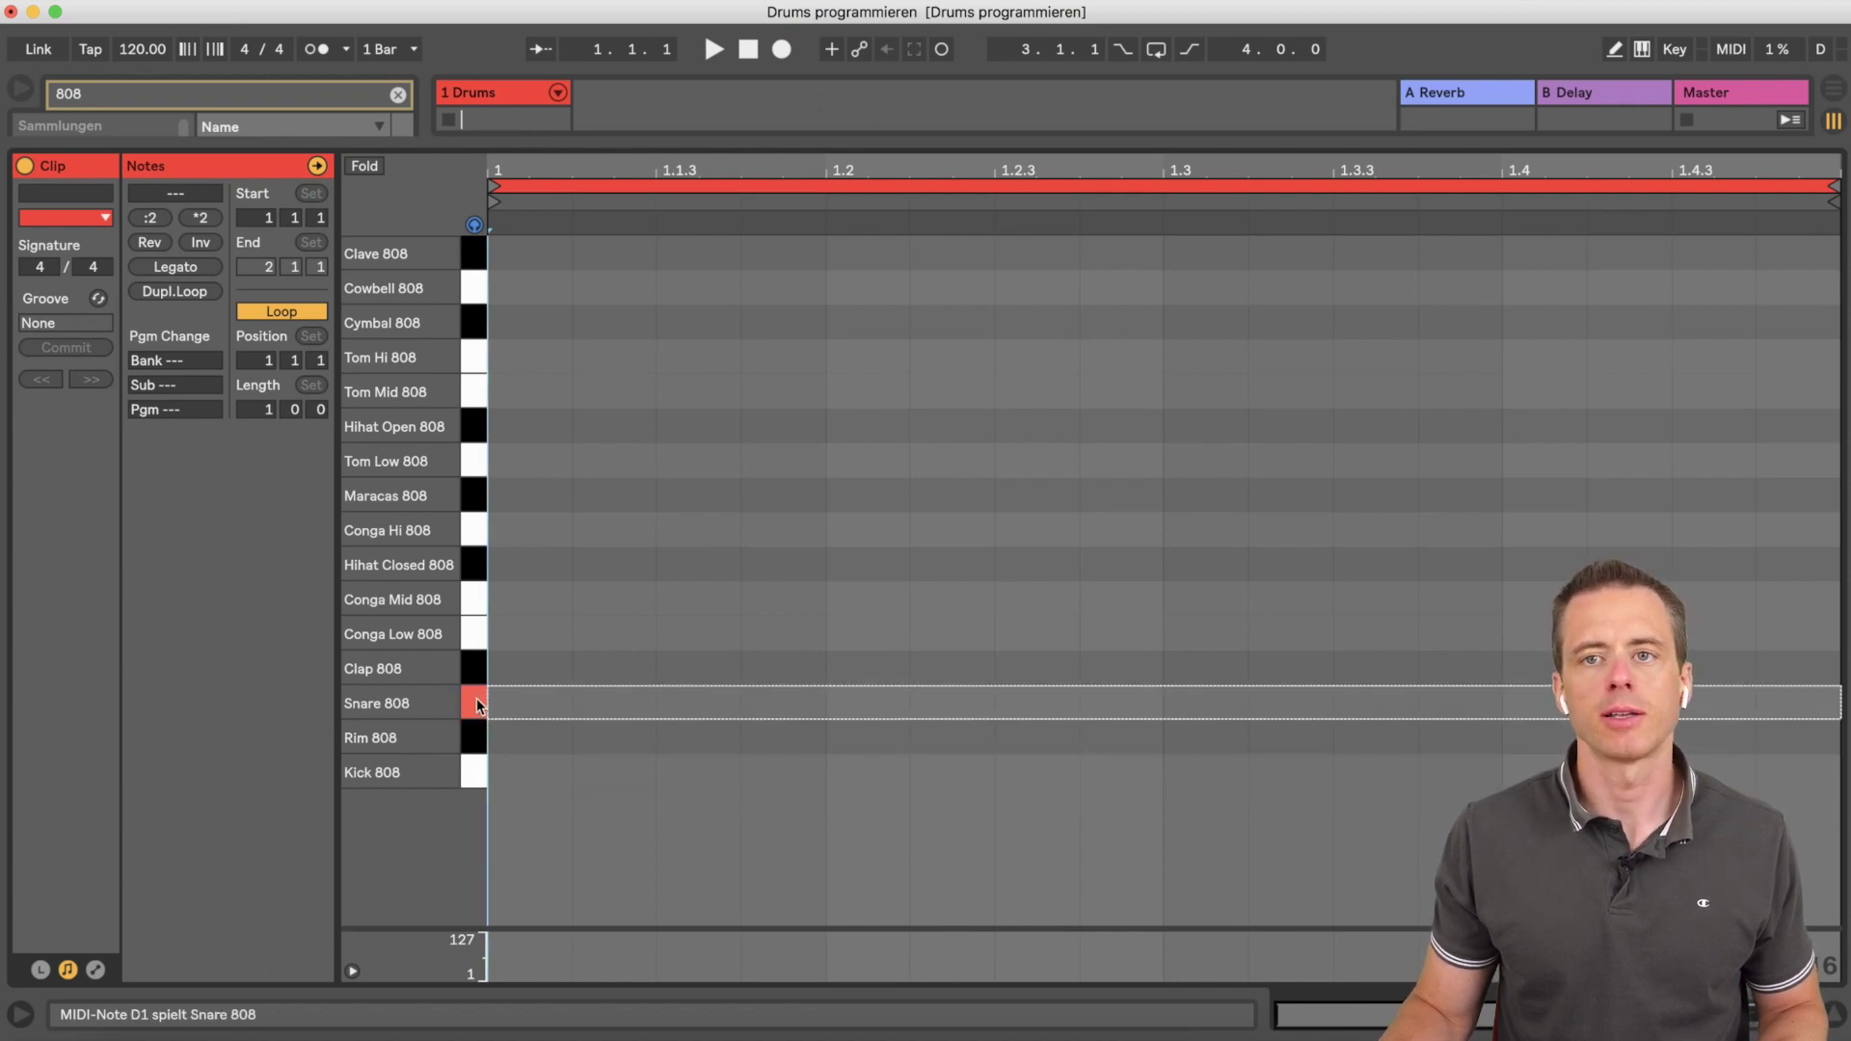
left_click(477, 738)
left_click(476, 738)
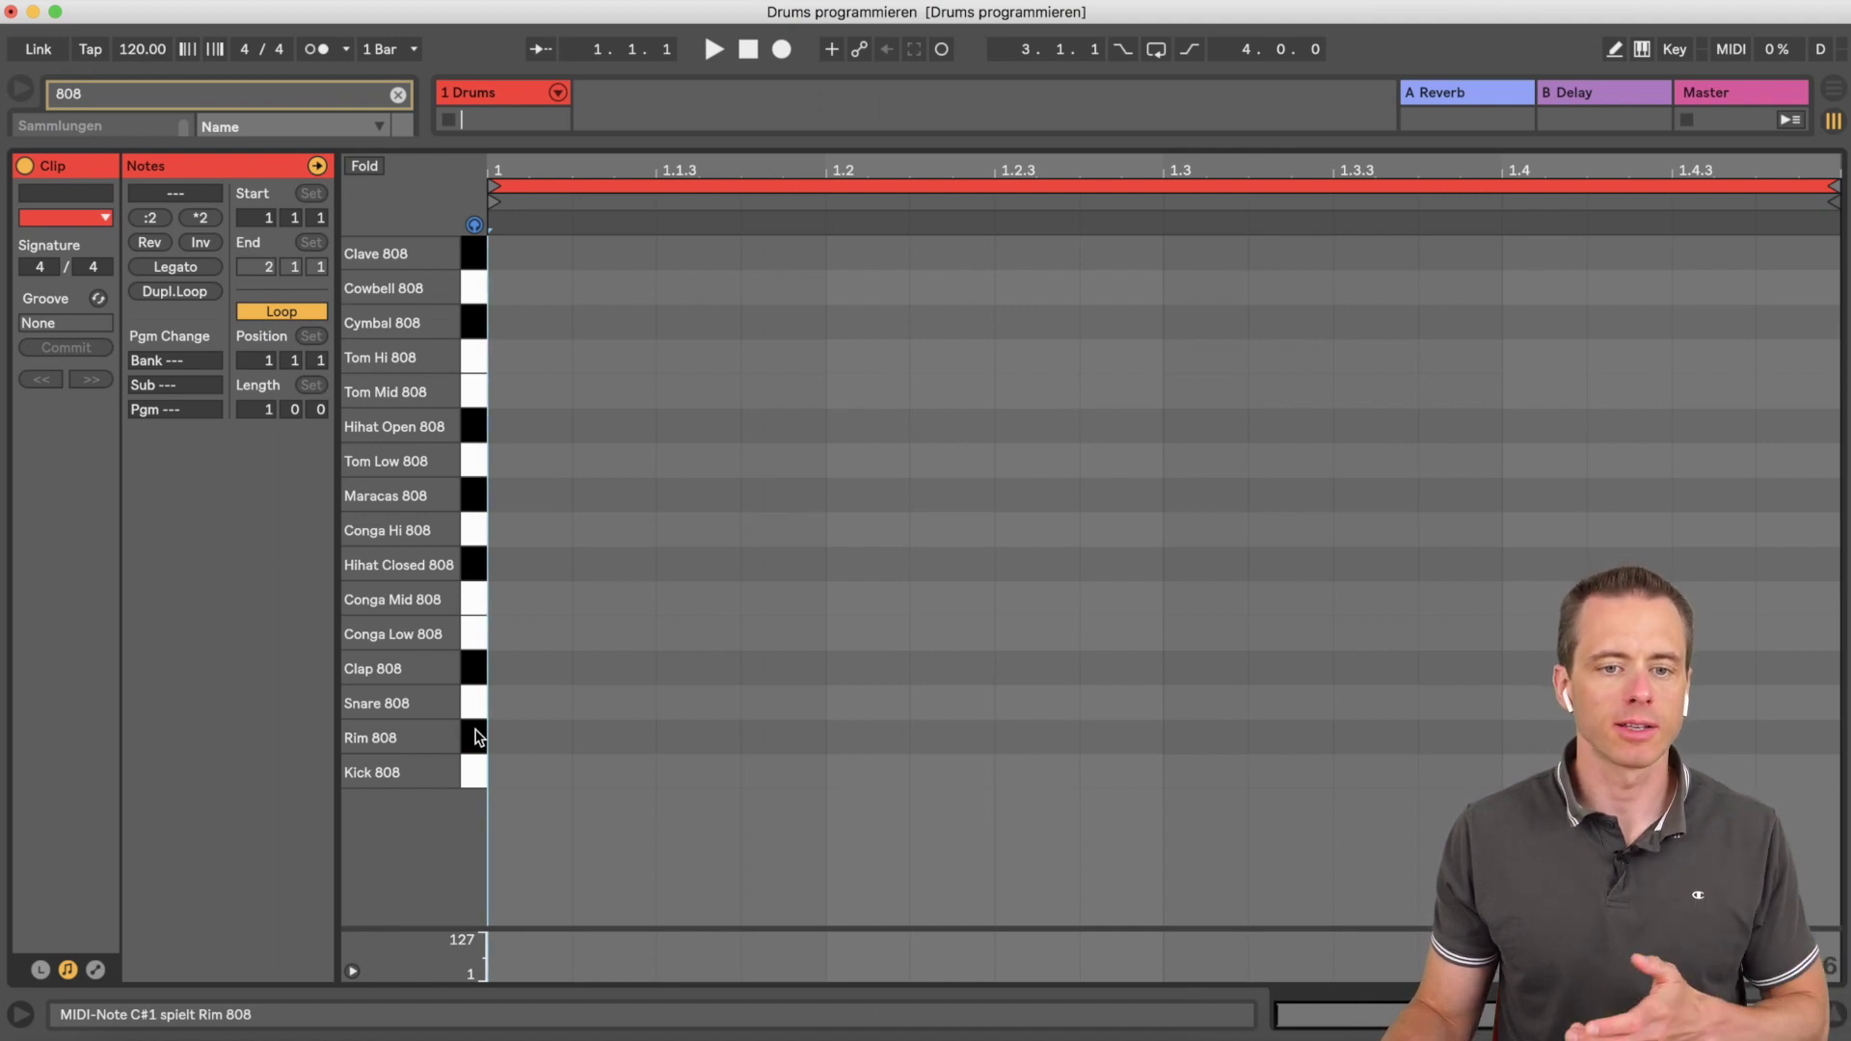
left_click(477, 671)
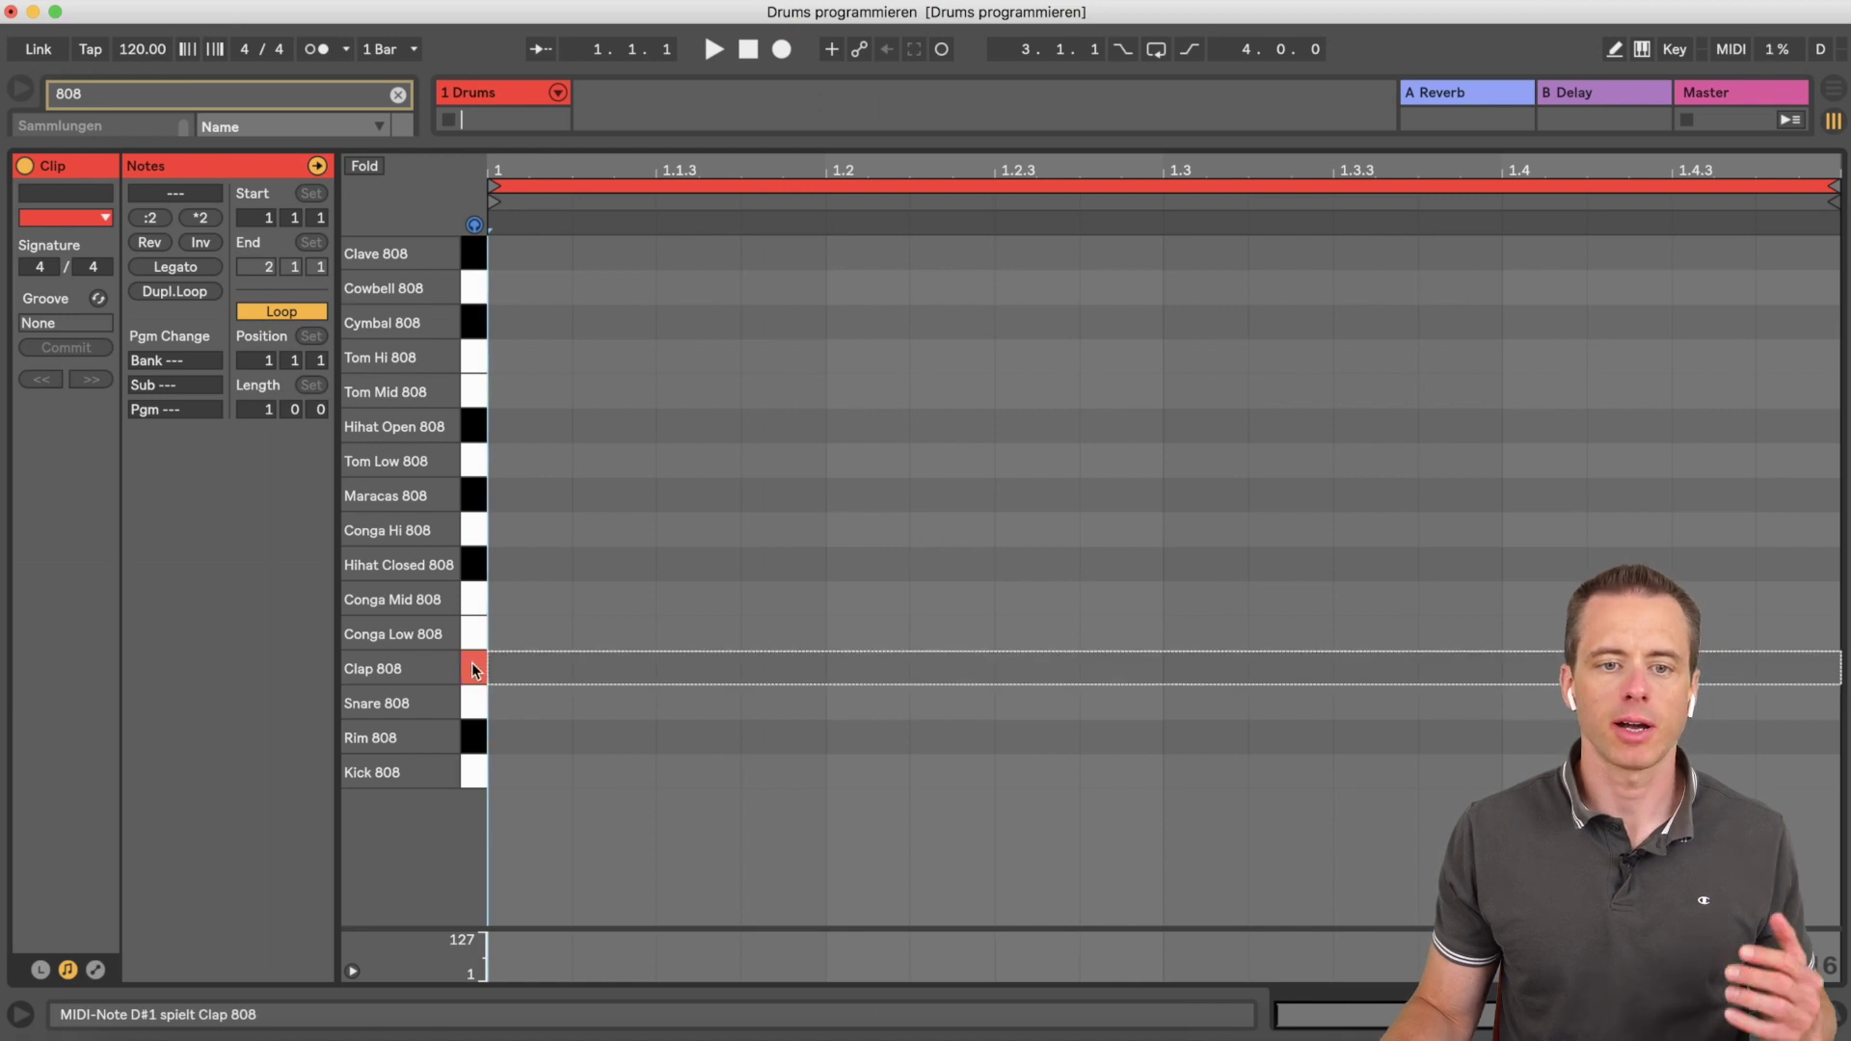
left_click(476, 641)
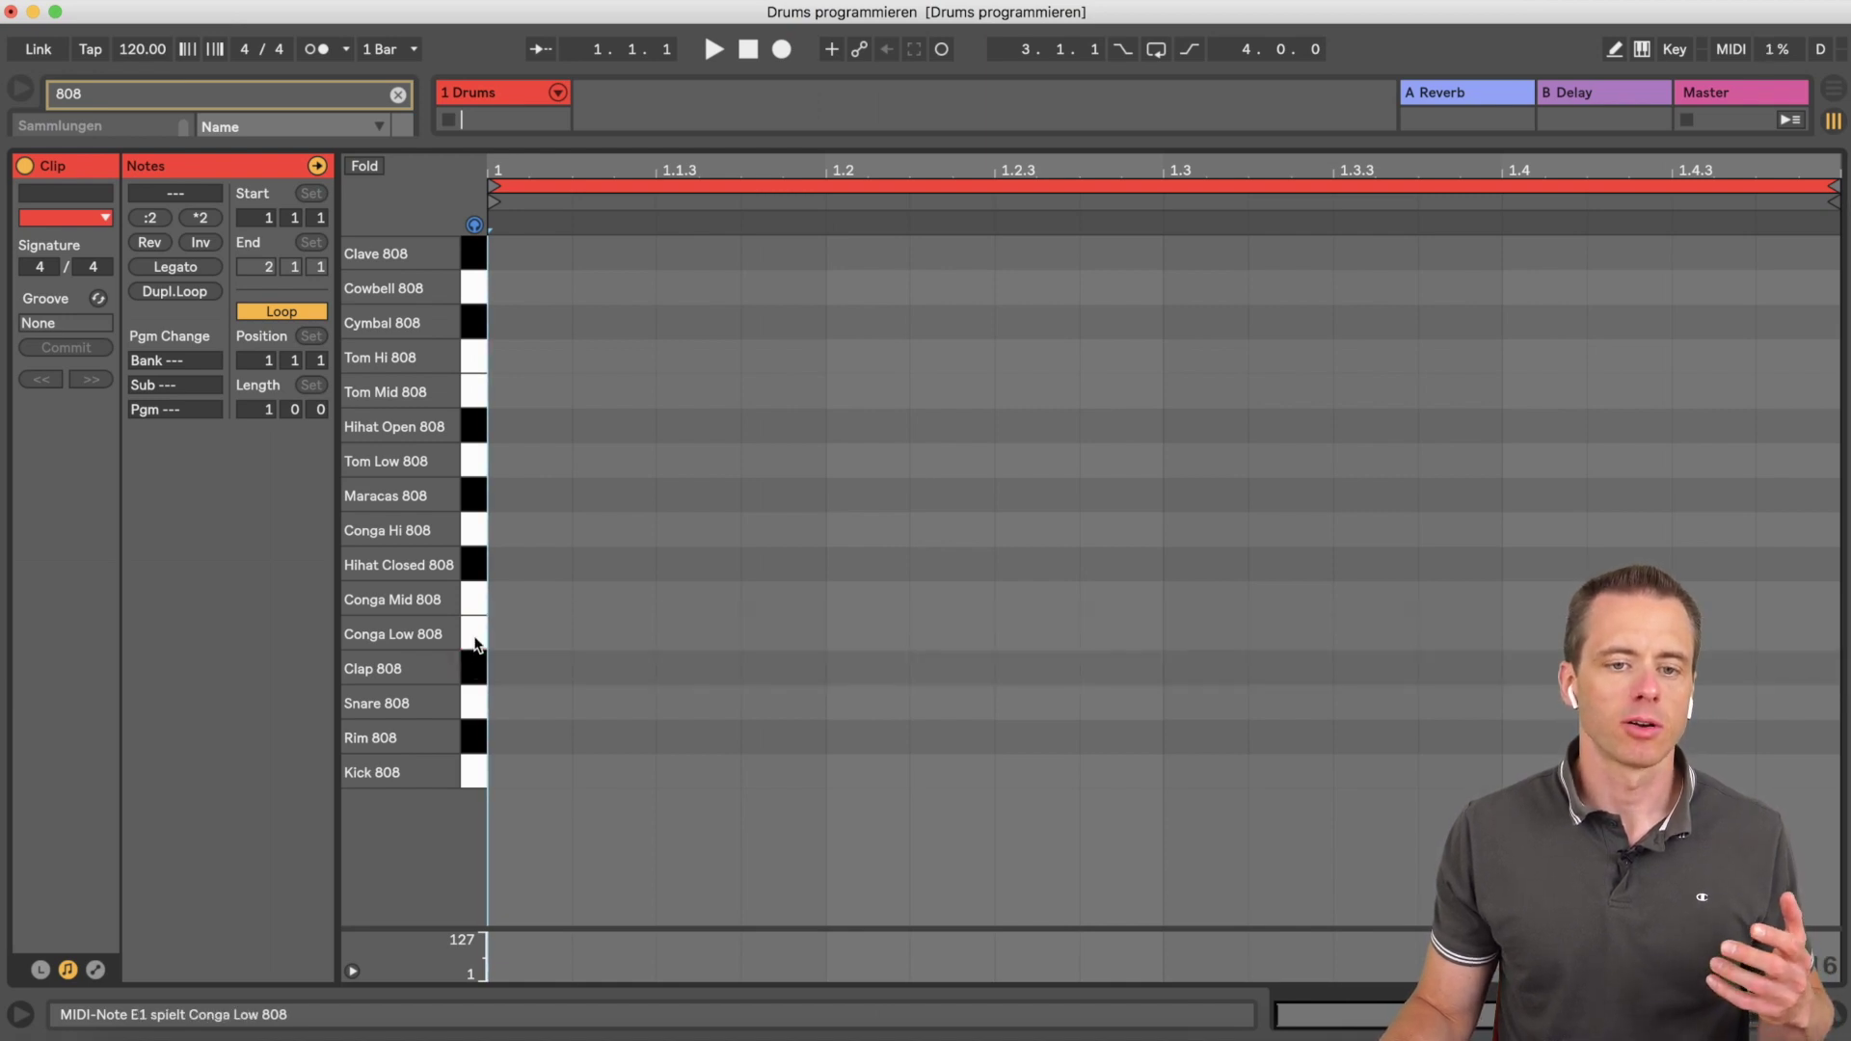
left_click(474, 601)
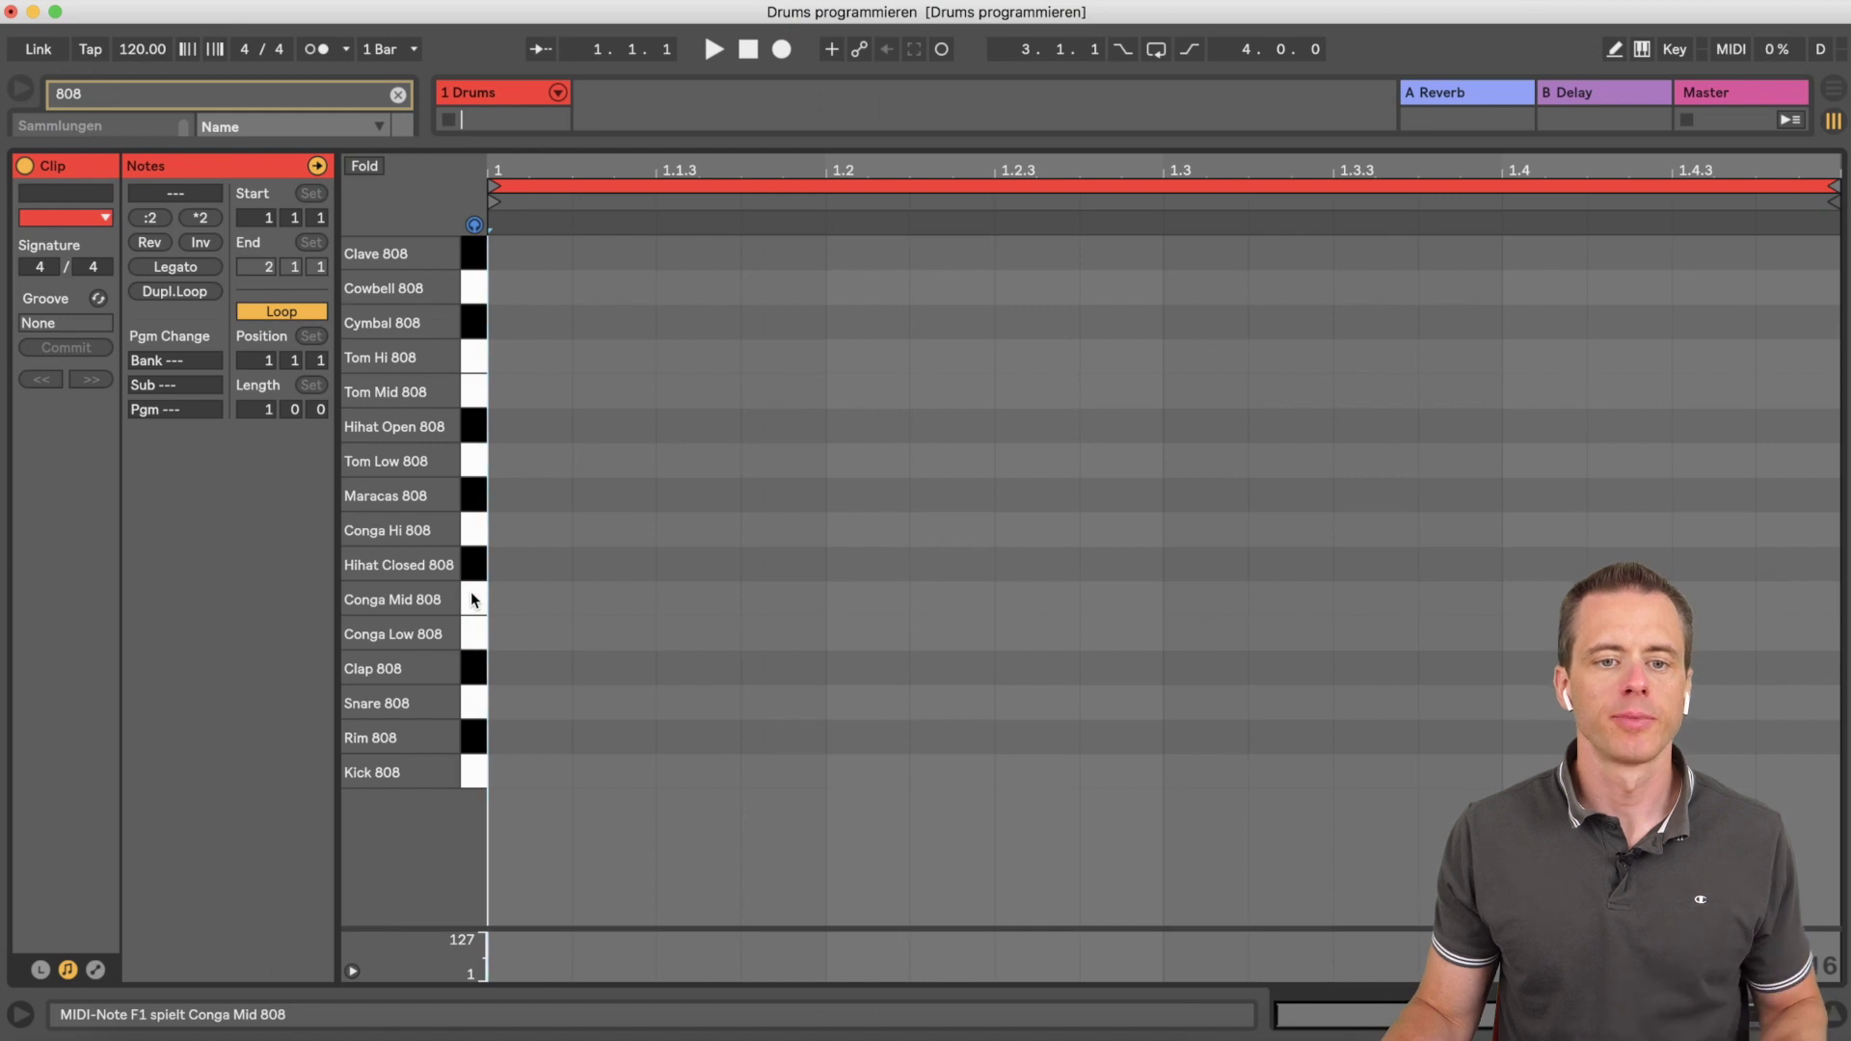
left_click(473, 572)
left_click(473, 572)
left_click(472, 572)
left_click(473, 429)
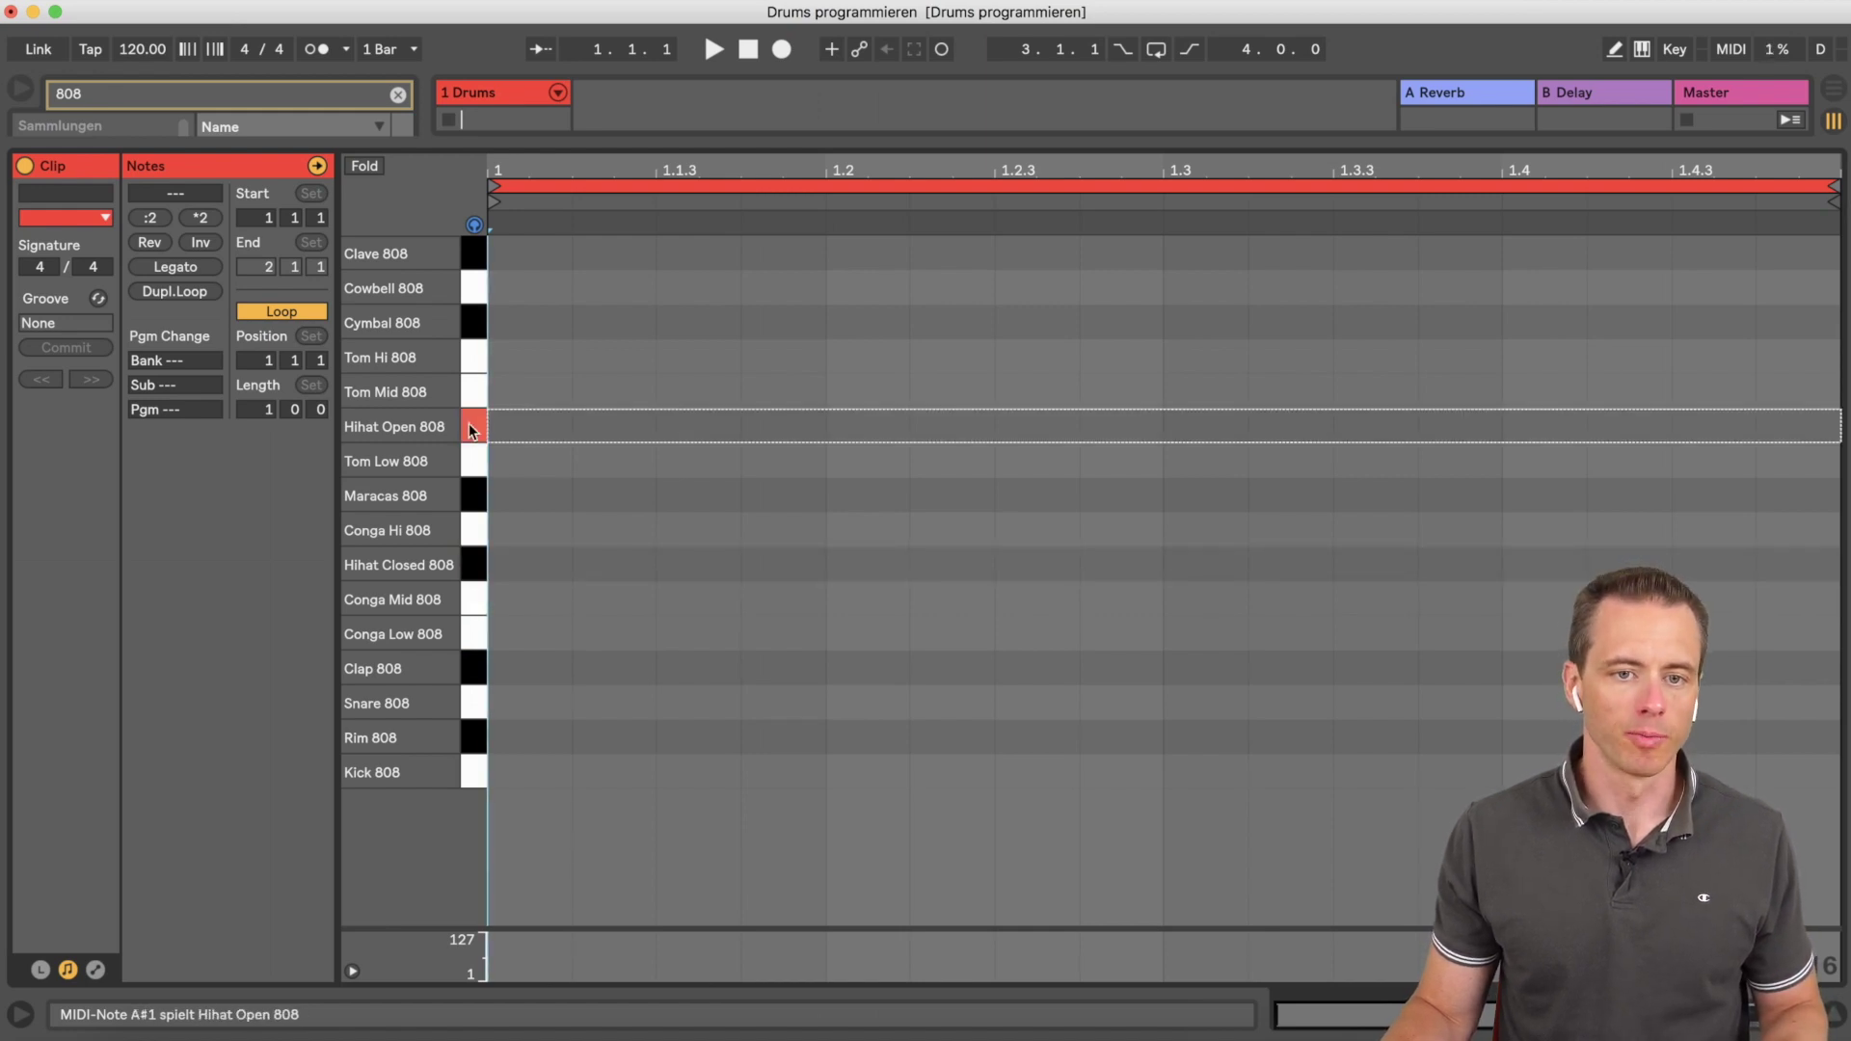
left_click(473, 431)
left_click(473, 430)
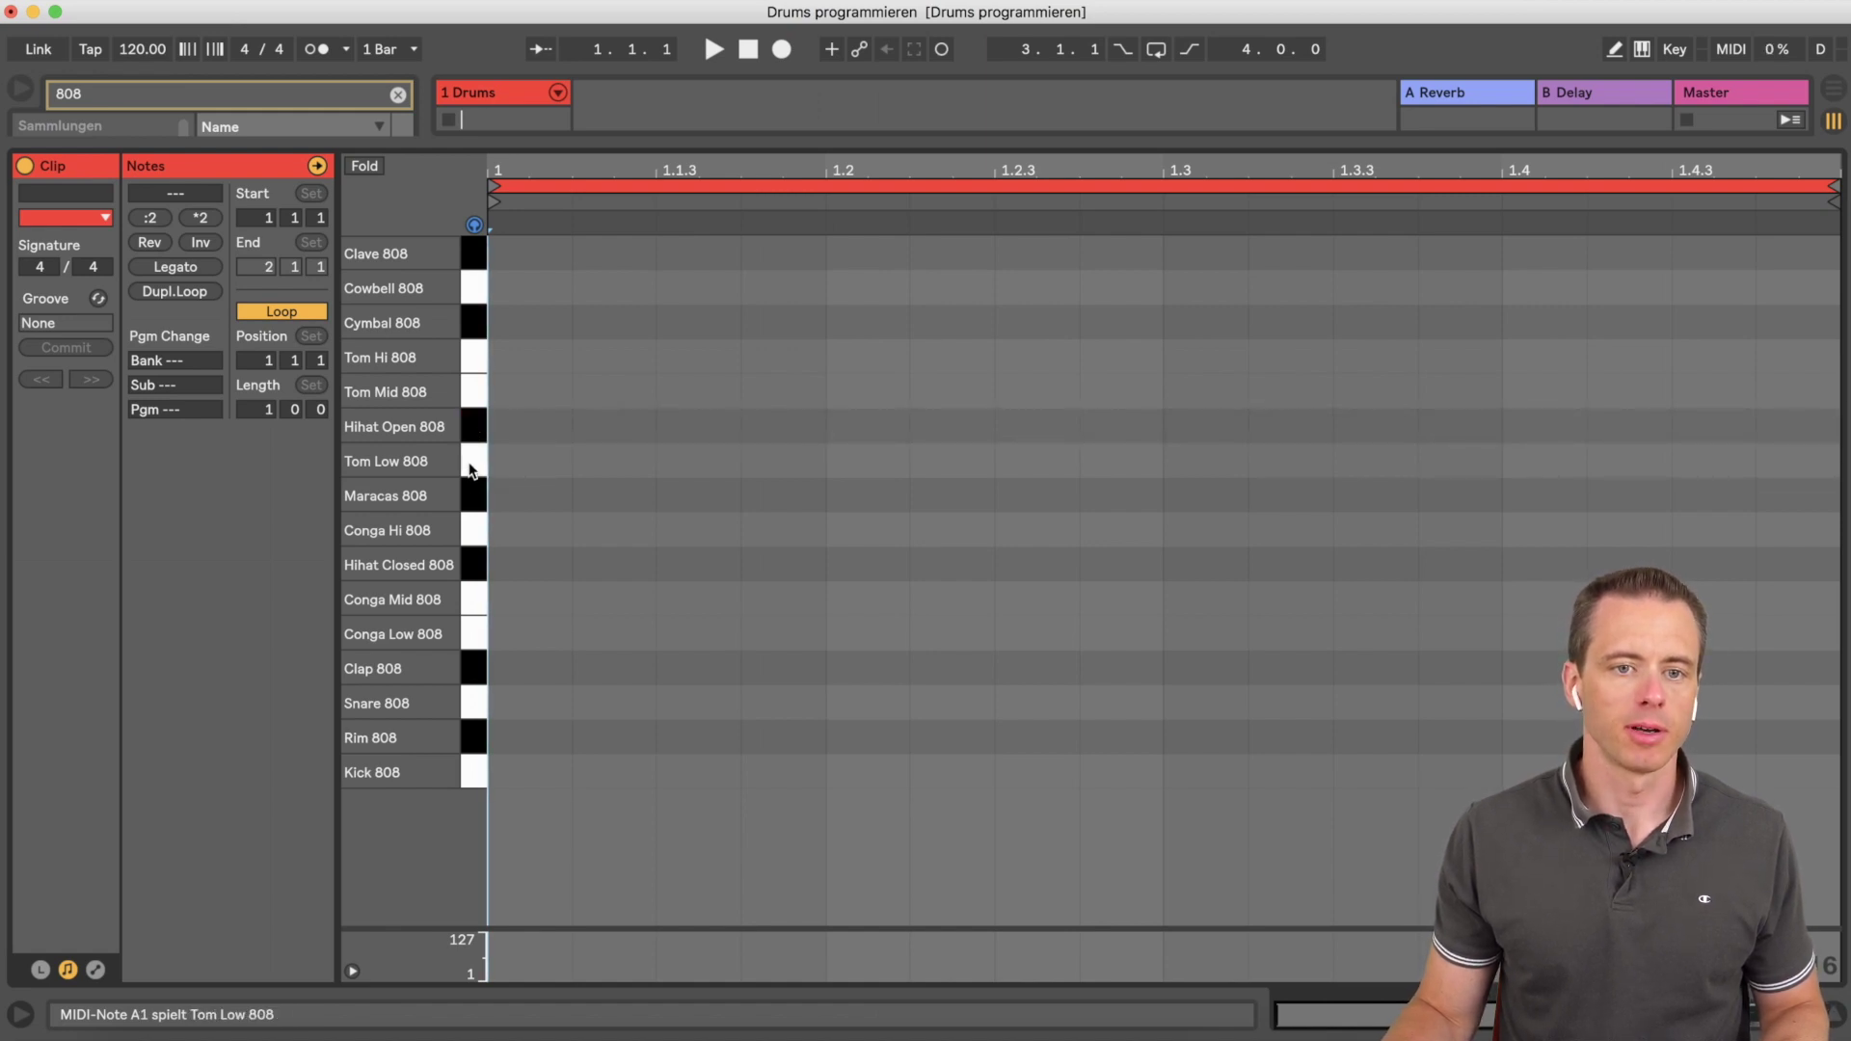
left_click(472, 465)
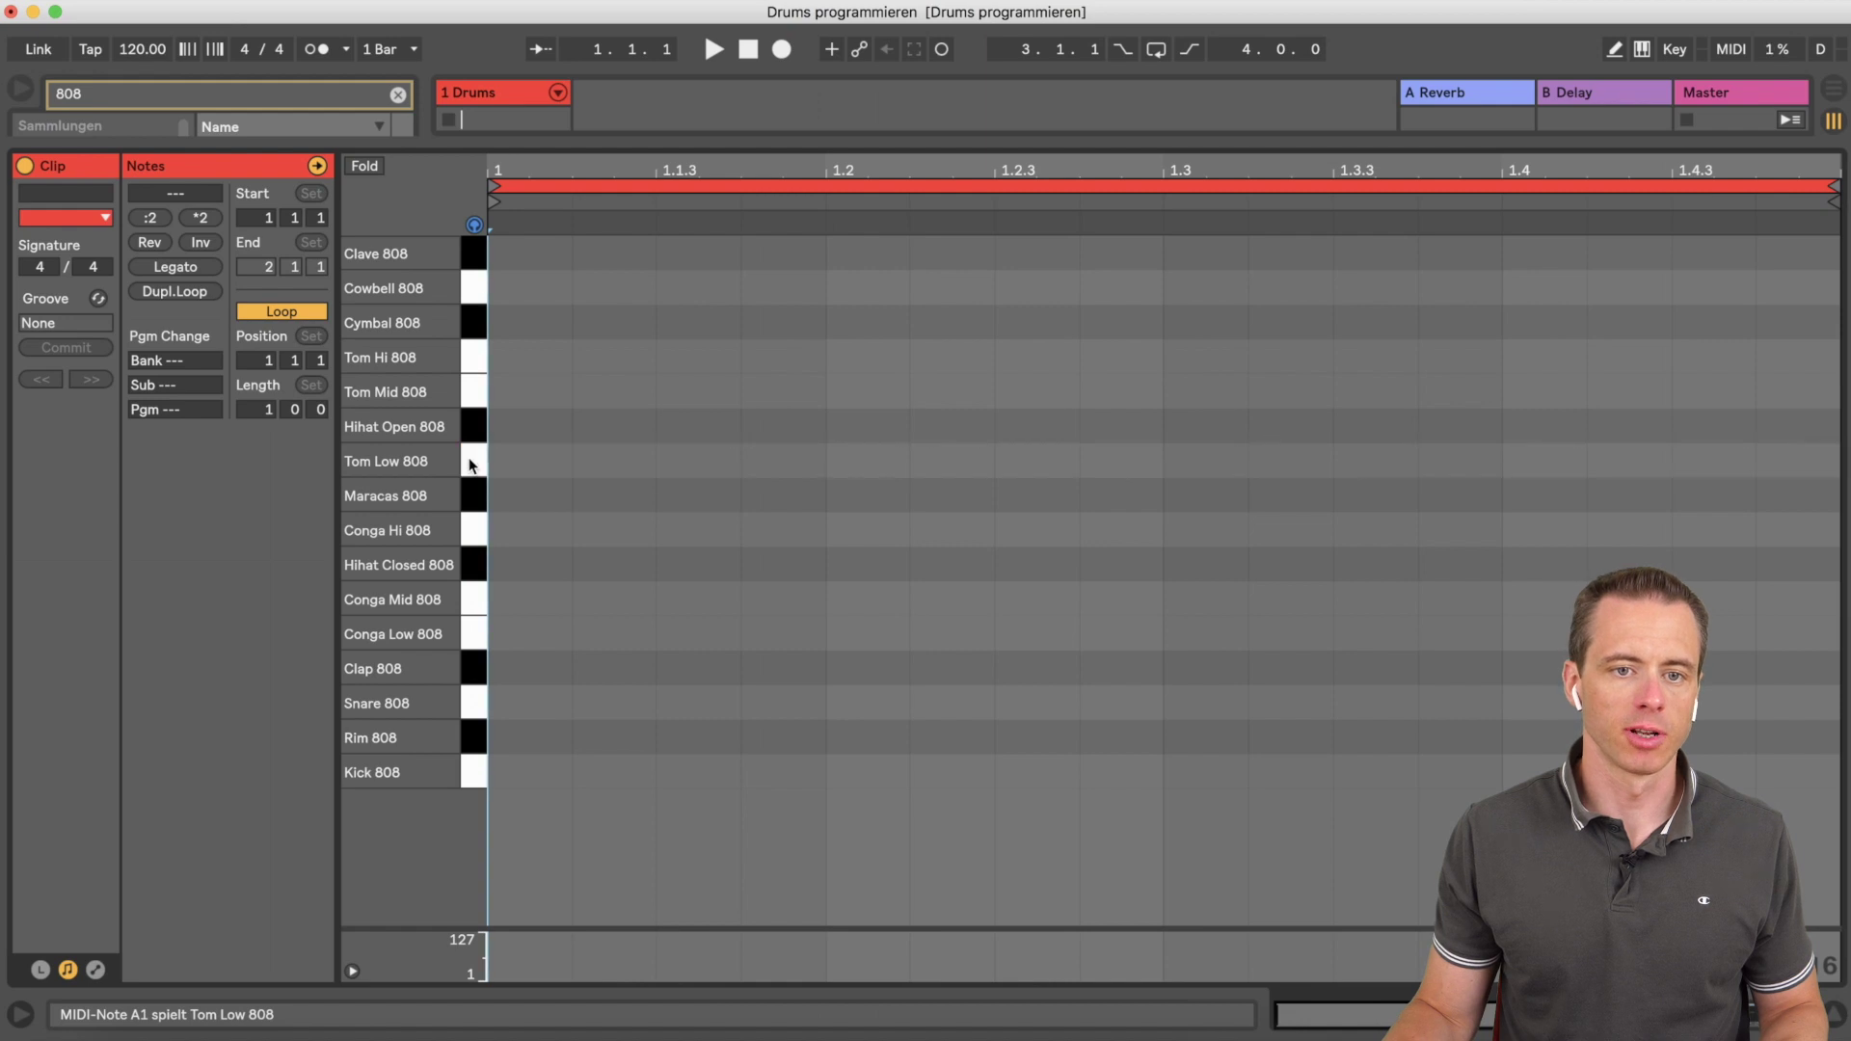
left_click(476, 395)
left_click(475, 369)
left_click(475, 323)
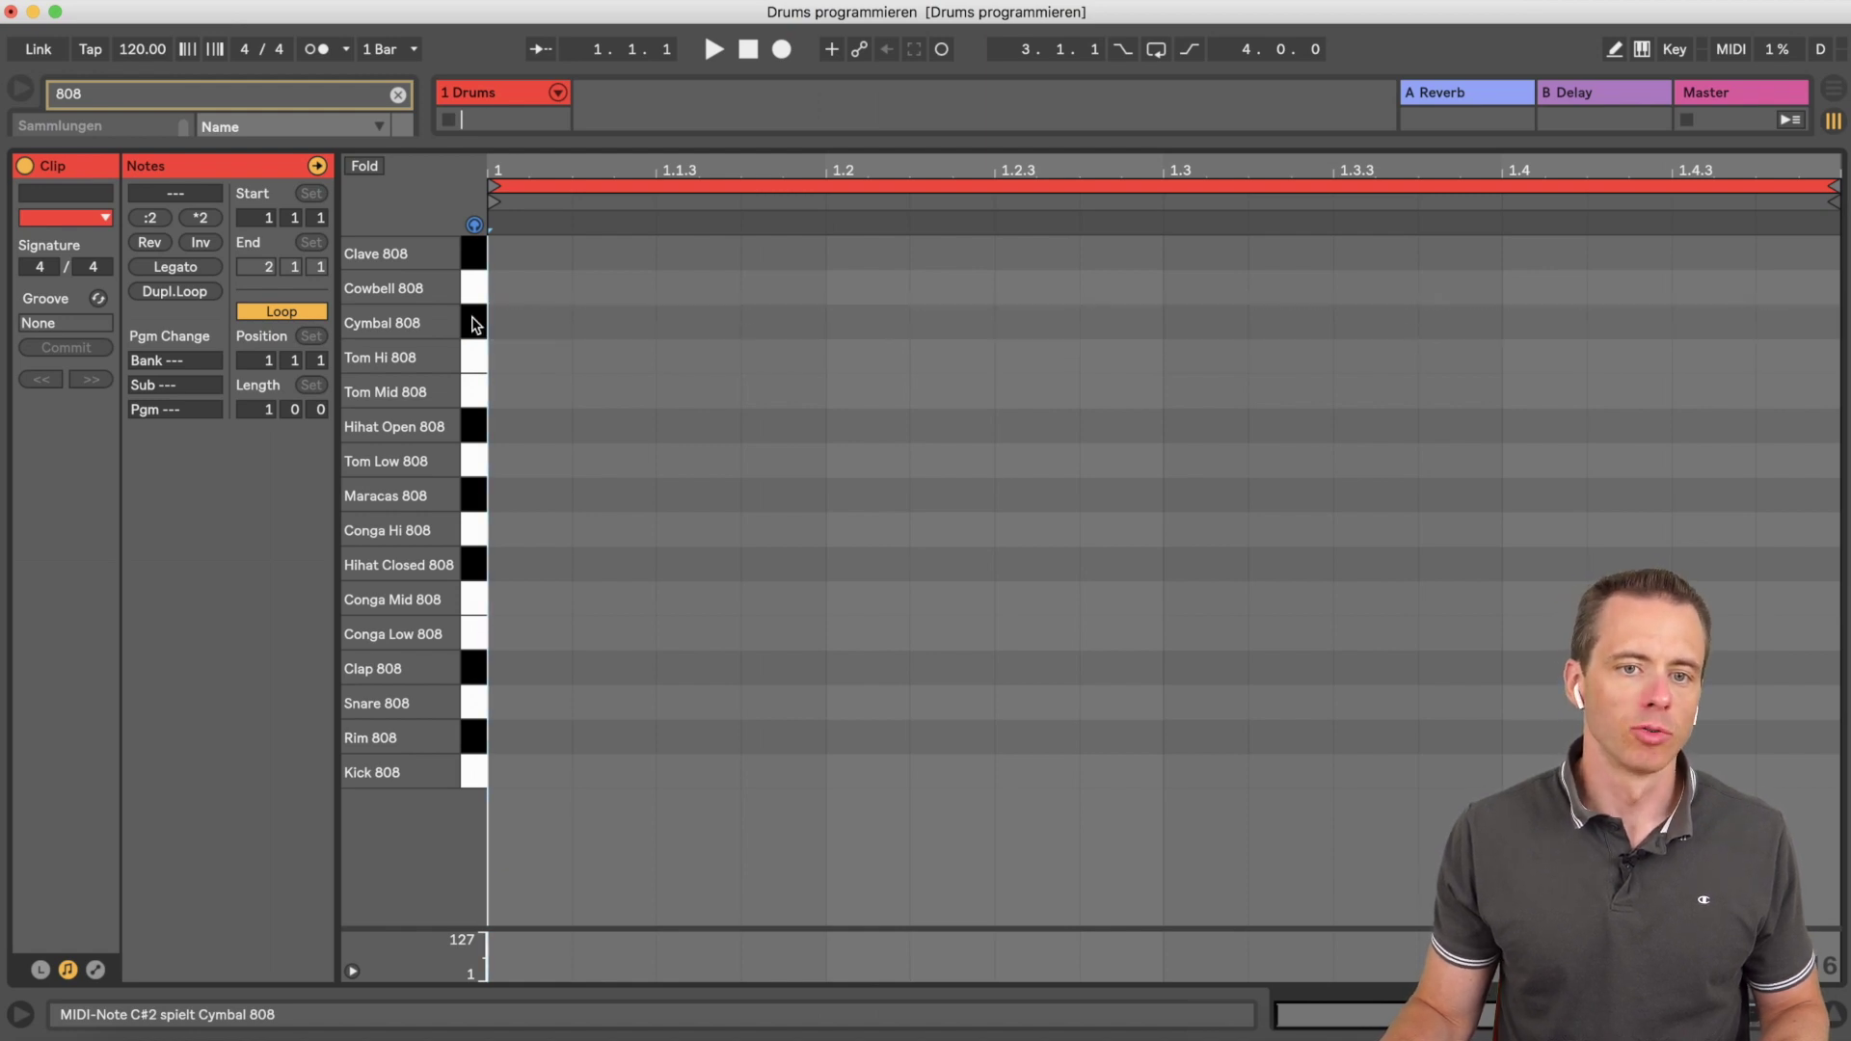
left_click(476, 288)
left_click(478, 253)
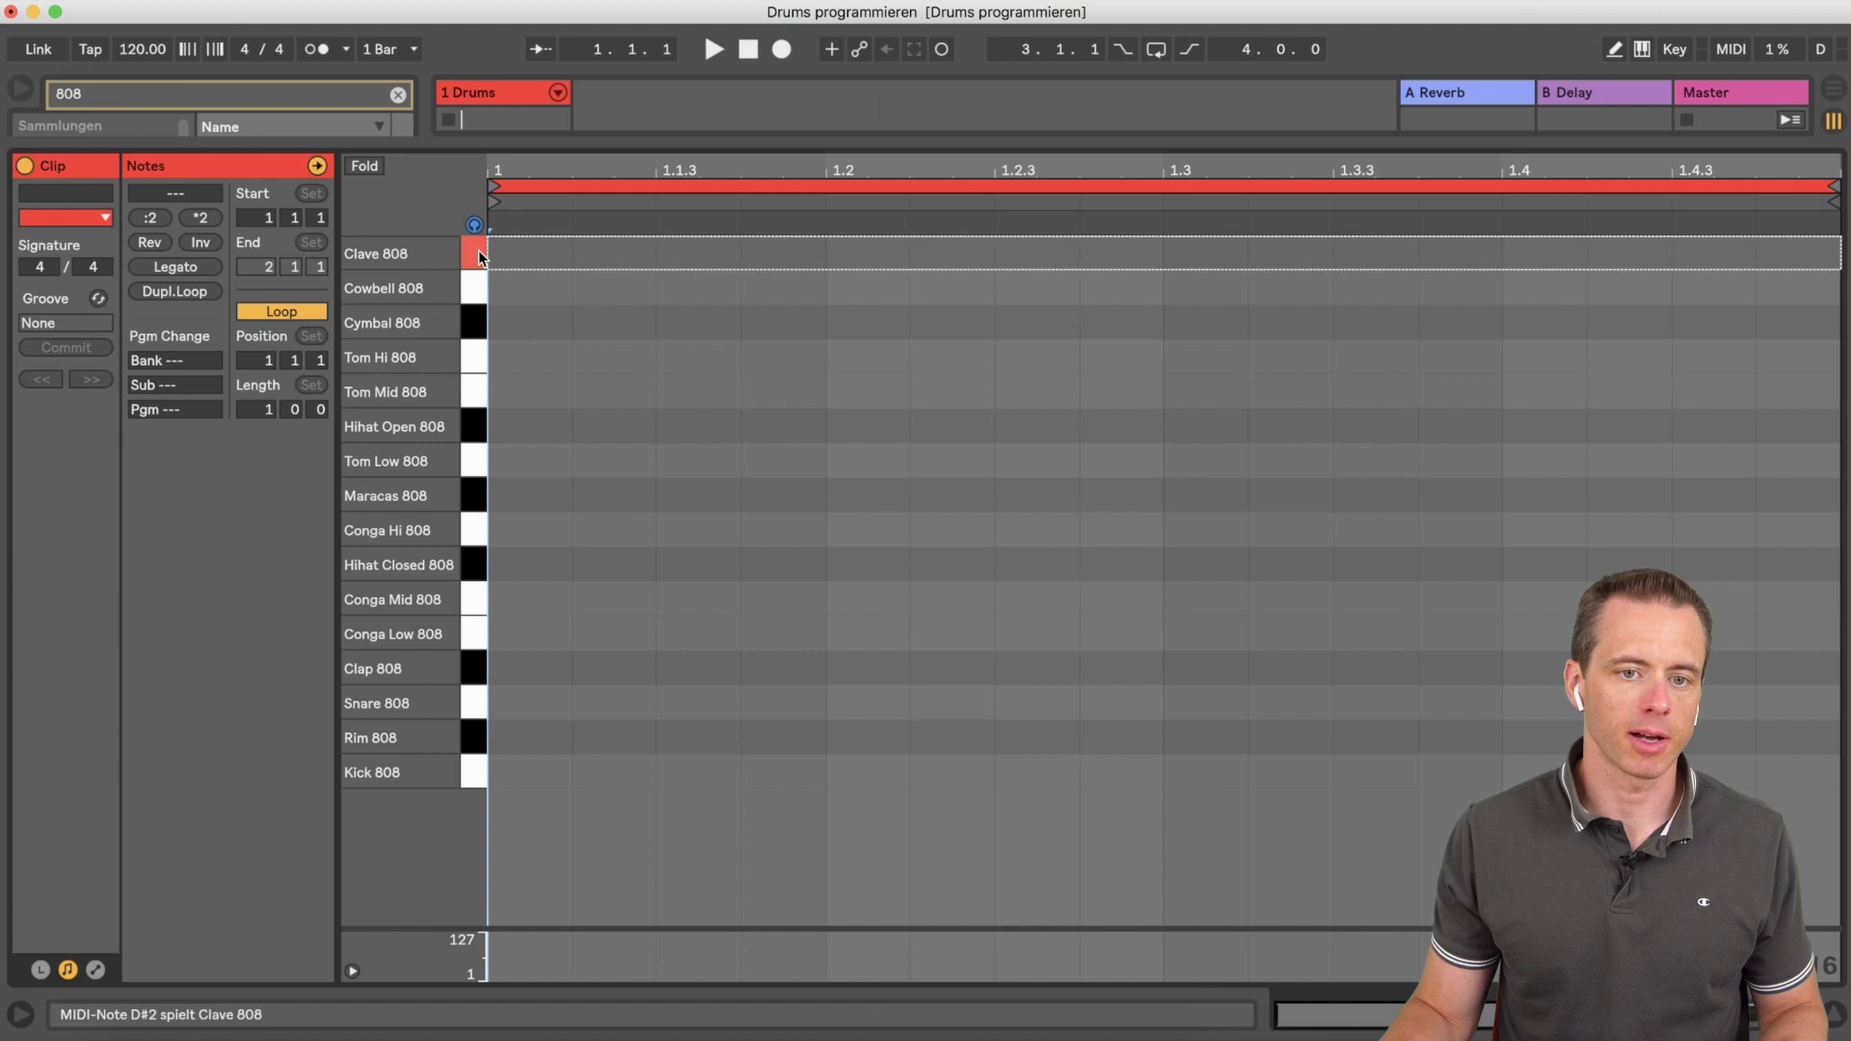
left_click(477, 492)
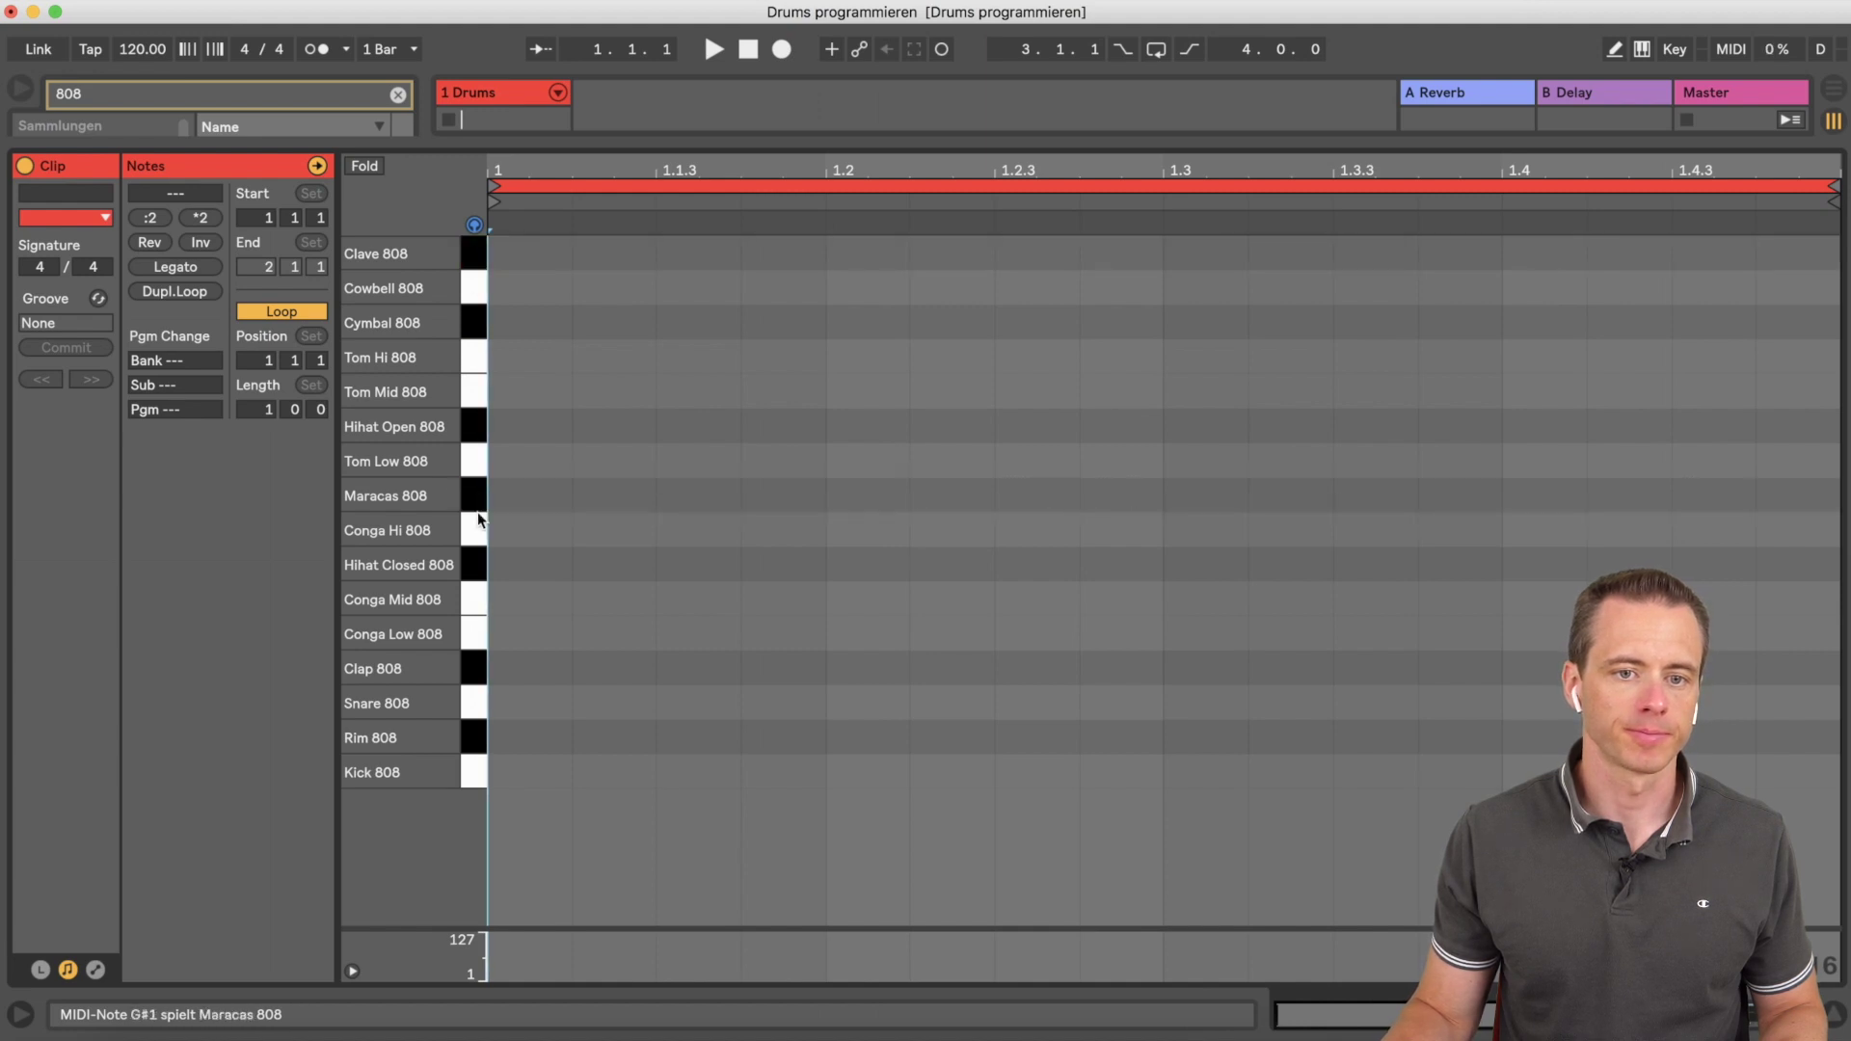
left_click(479, 537)
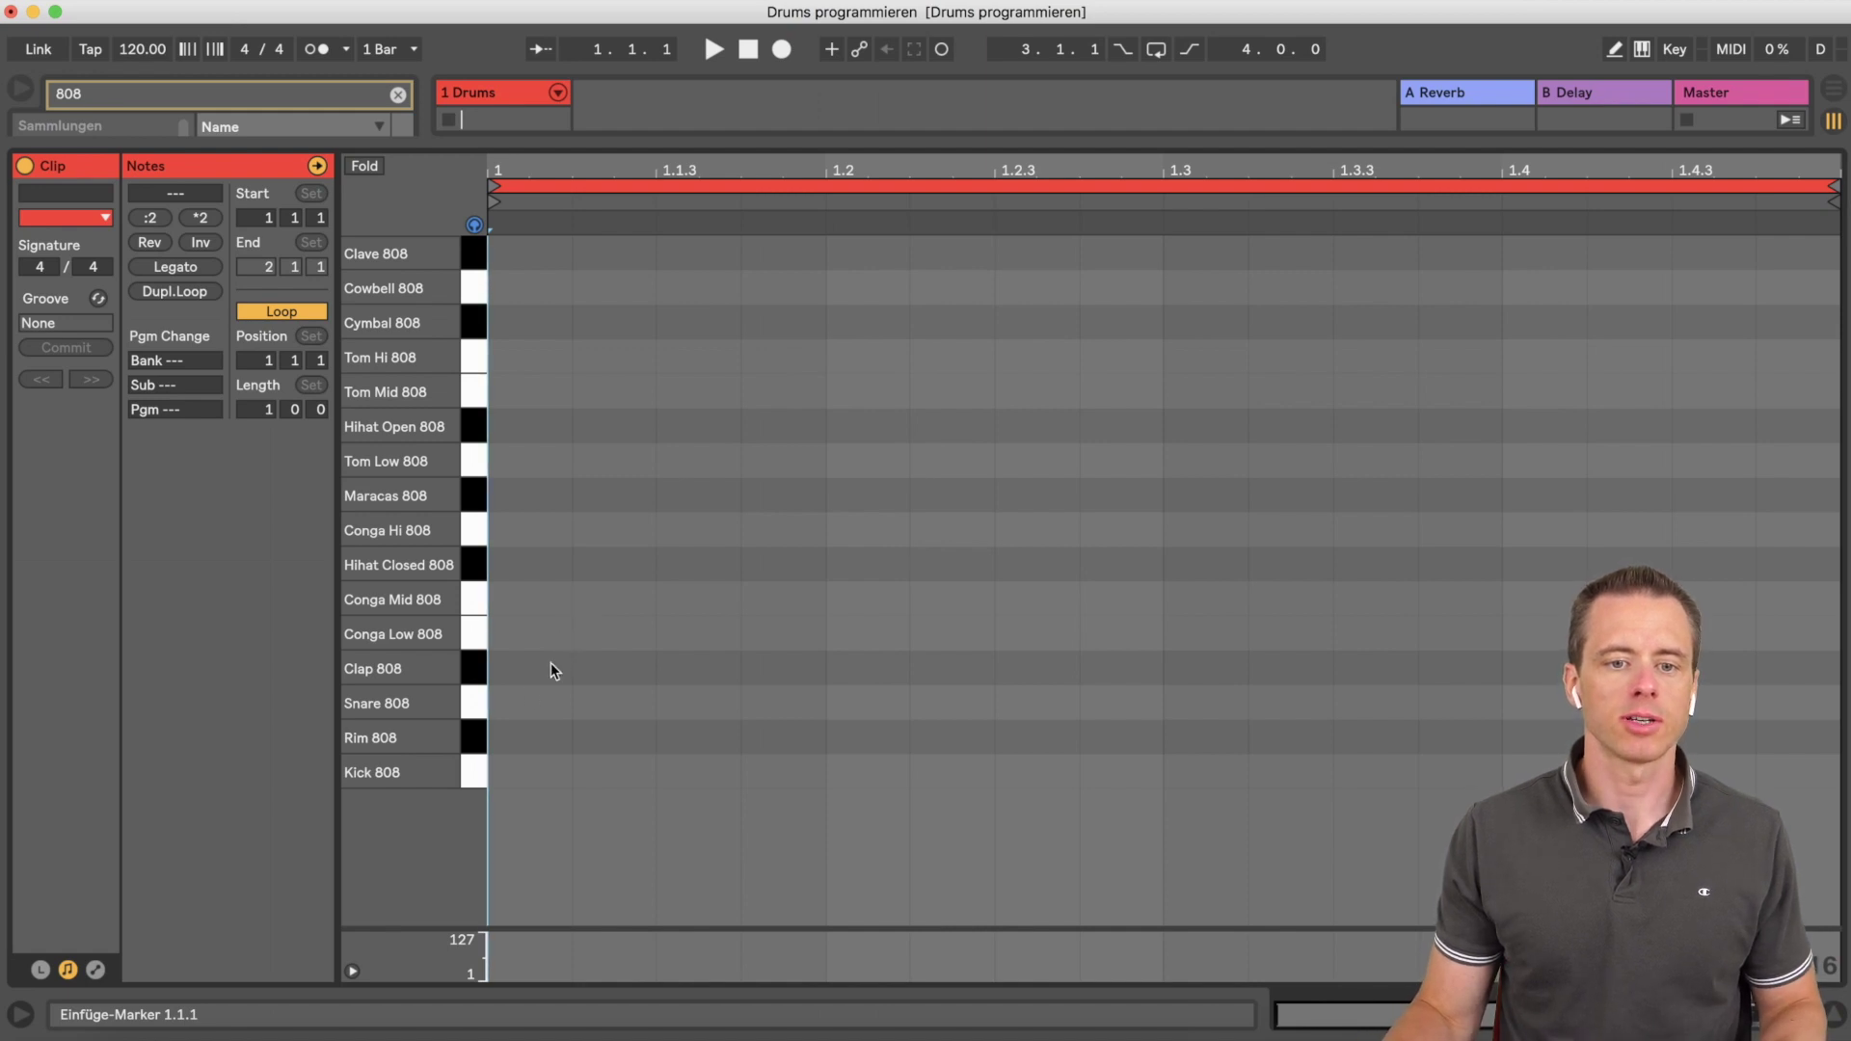
Step: Place Kick 808 notes on all four beats of the bar, at 1, 1.2, 1.3 and 1.4
left_click(475, 780)
left_click(475, 779)
double_click(529, 772)
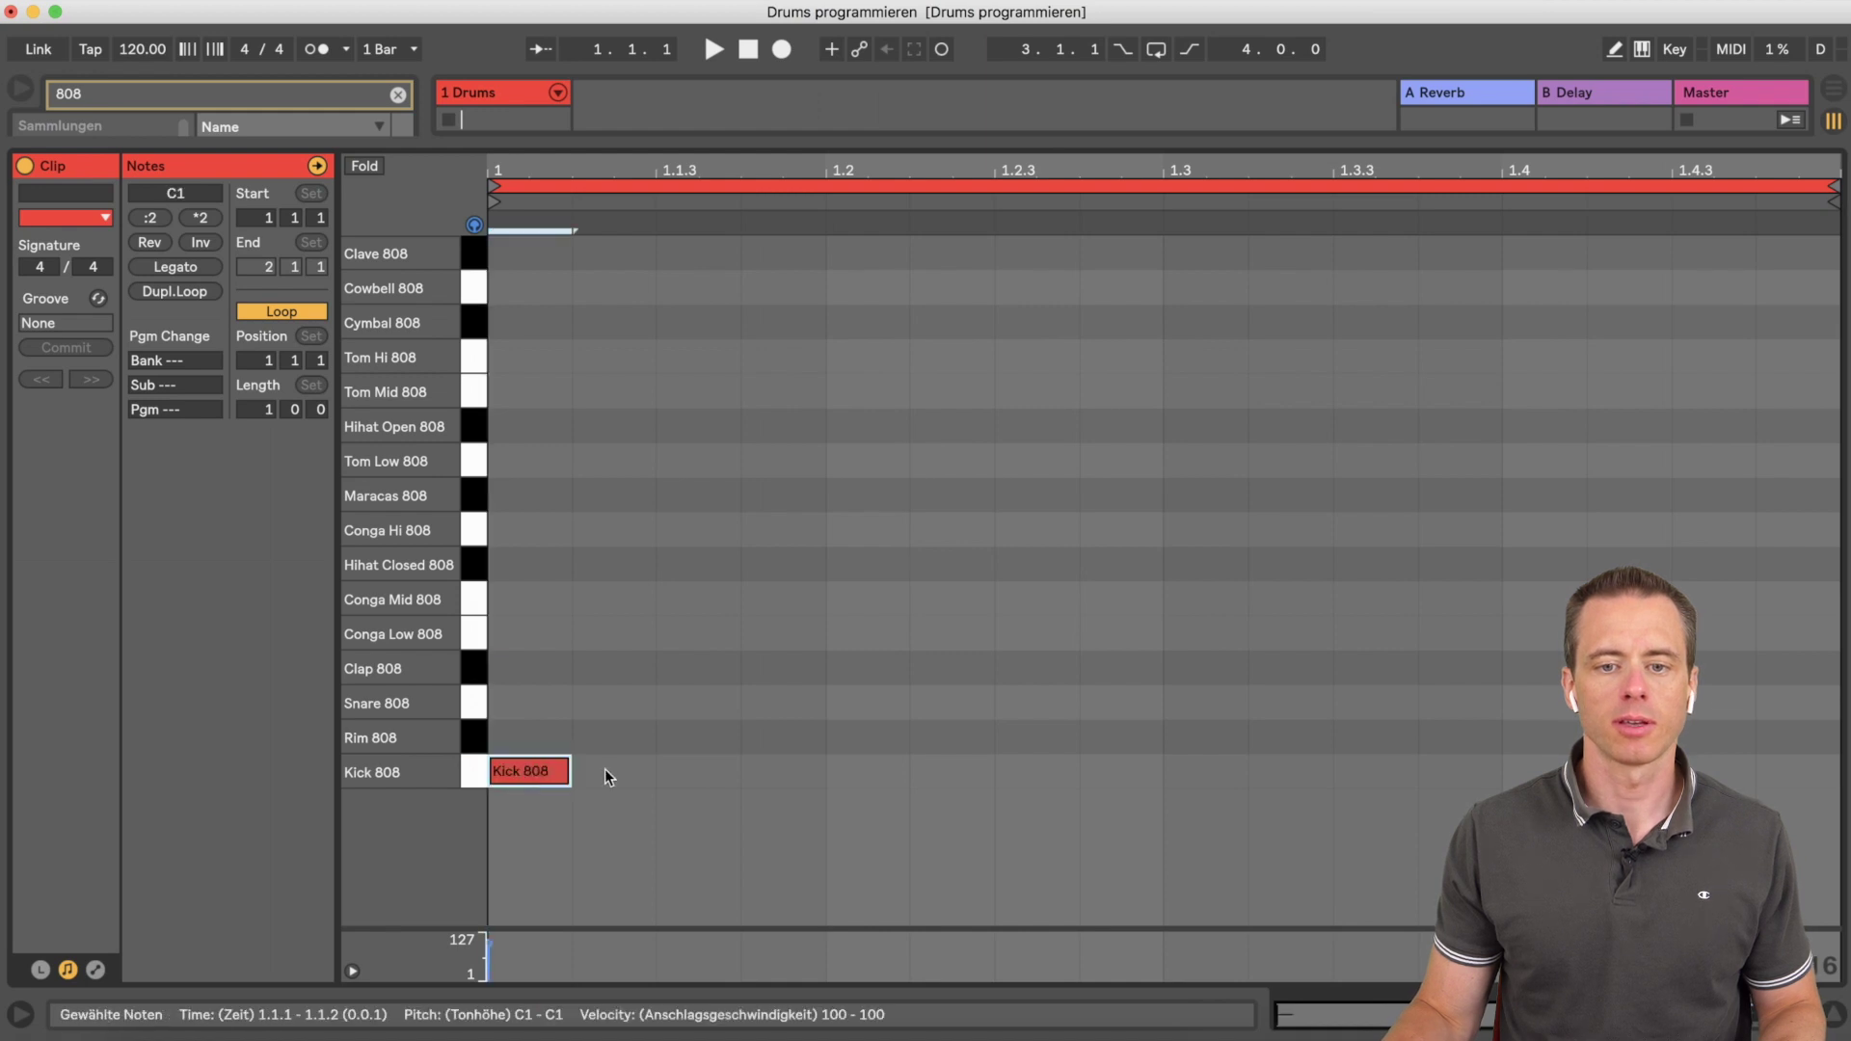
double_click(853, 772)
double_click(1200, 772)
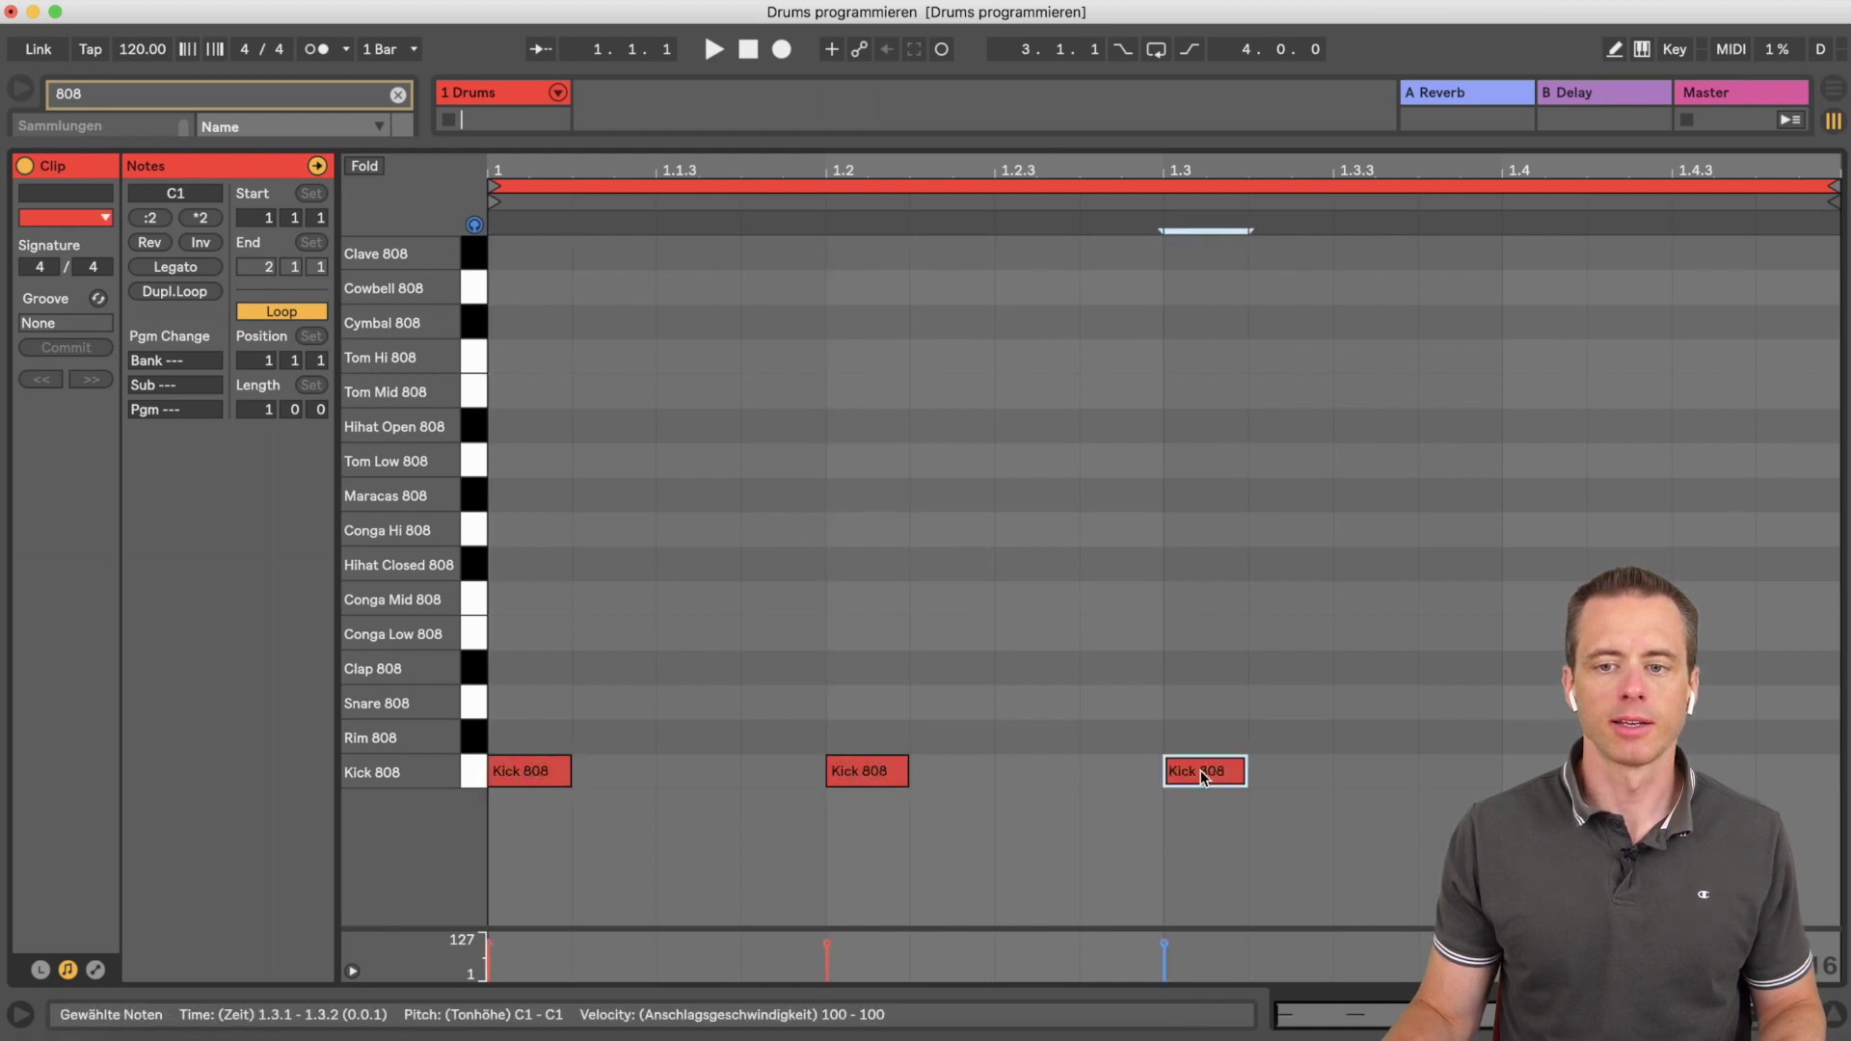
double_click(1529, 772)
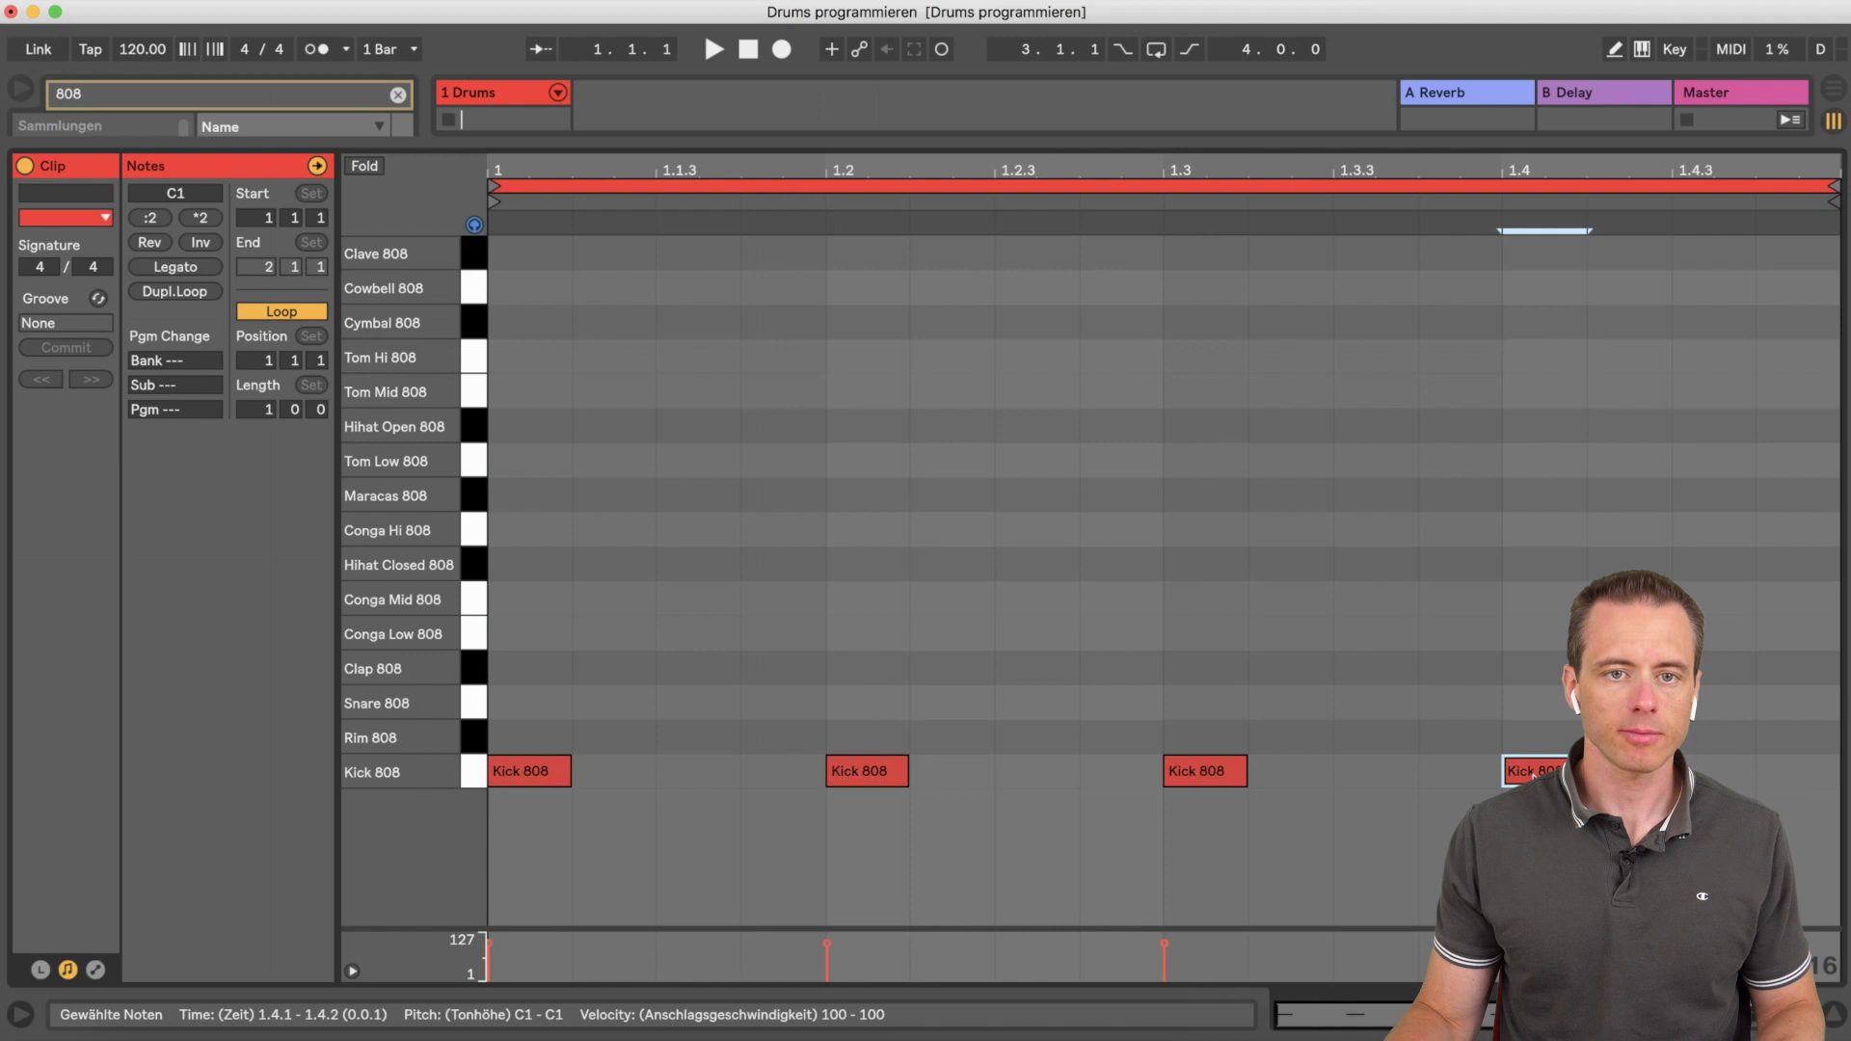
Step: Launch scene 1 so the drum clip plays in a loop, keeping the note editor enlarged
left_click(713, 50)
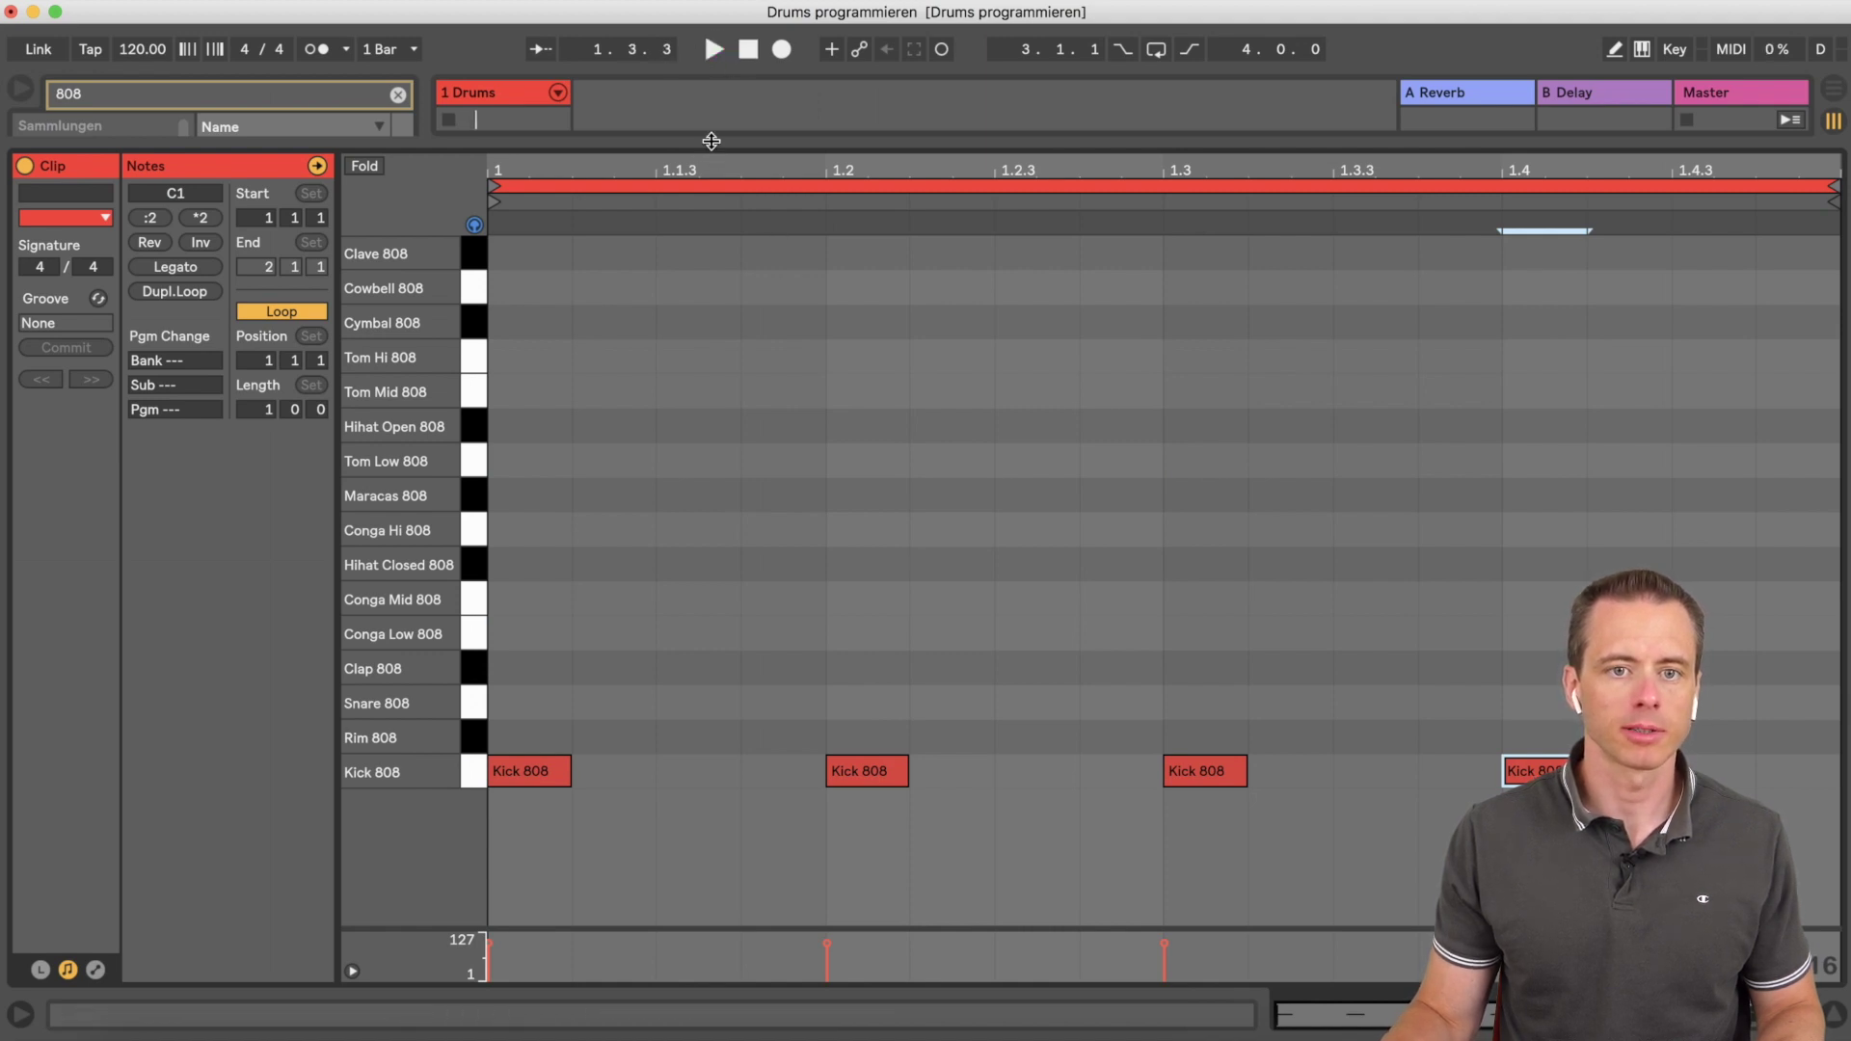
left_click_drag(711, 143, 711, 348)
left_click(1687, 119)
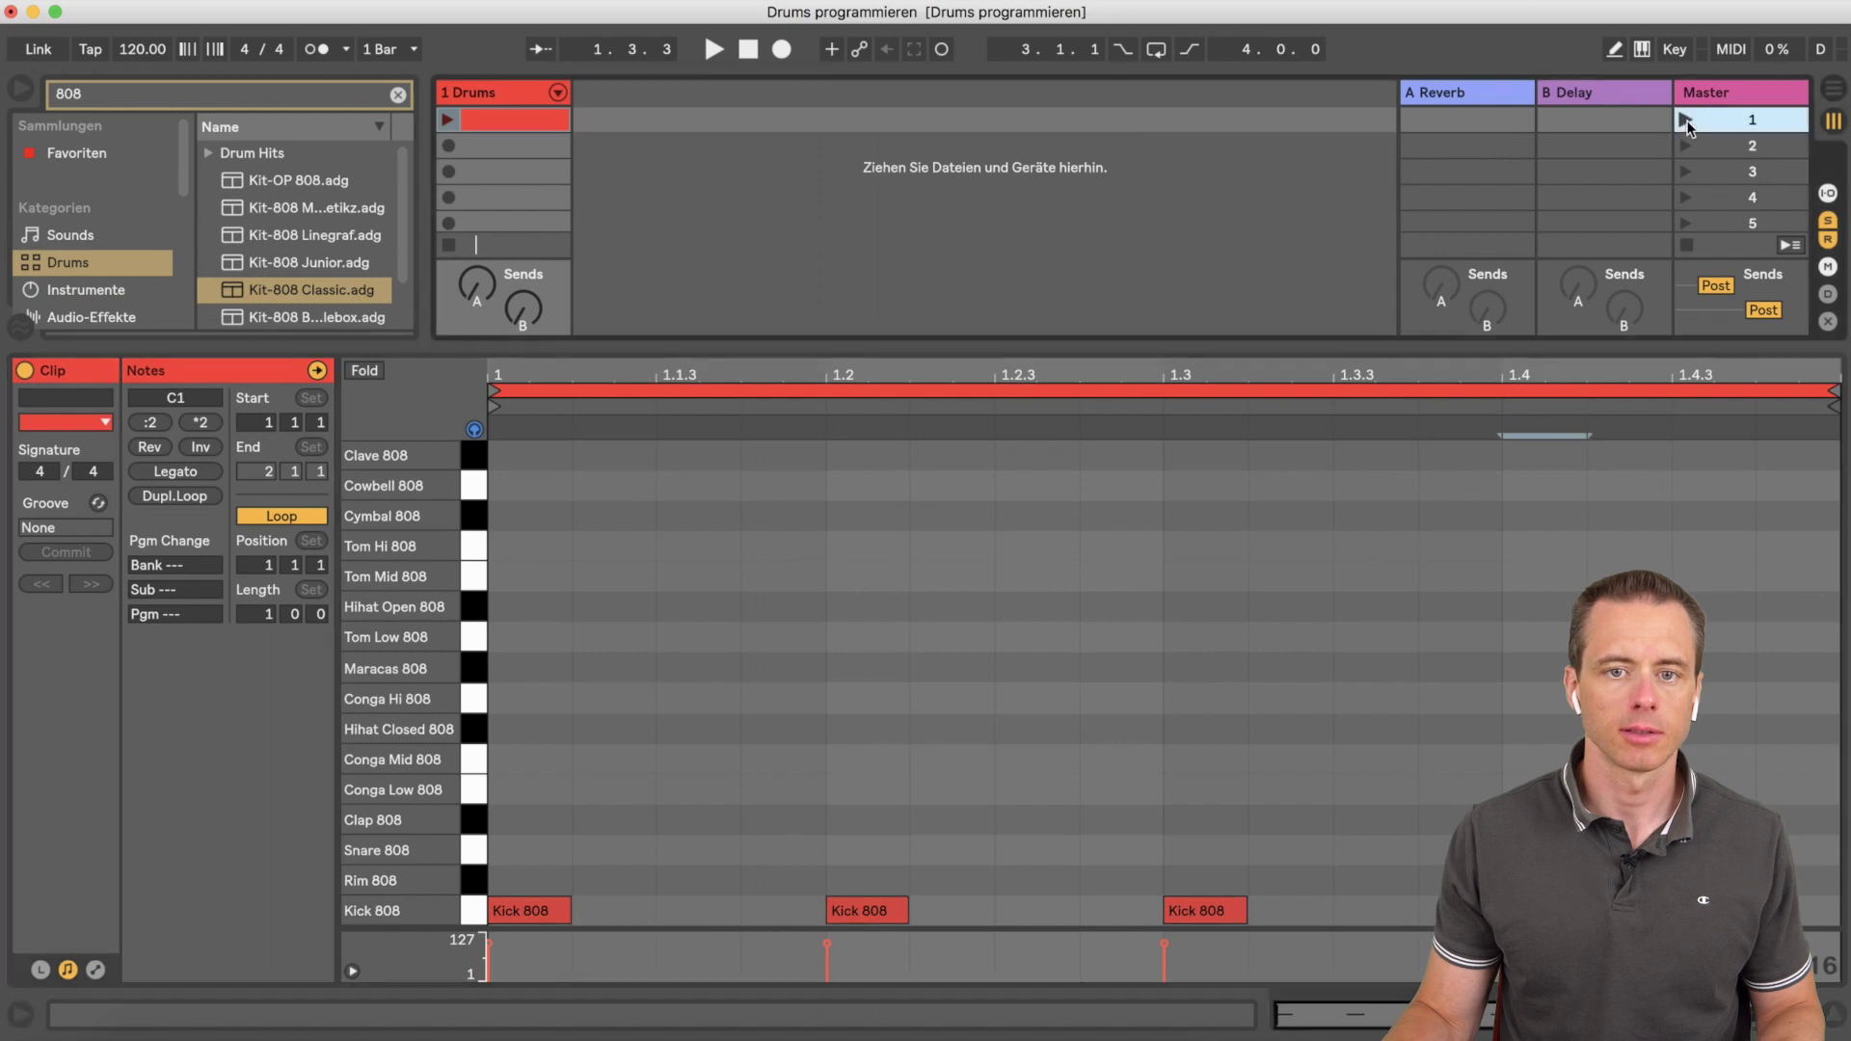
left_click_drag(1070, 347, 1070, 151)
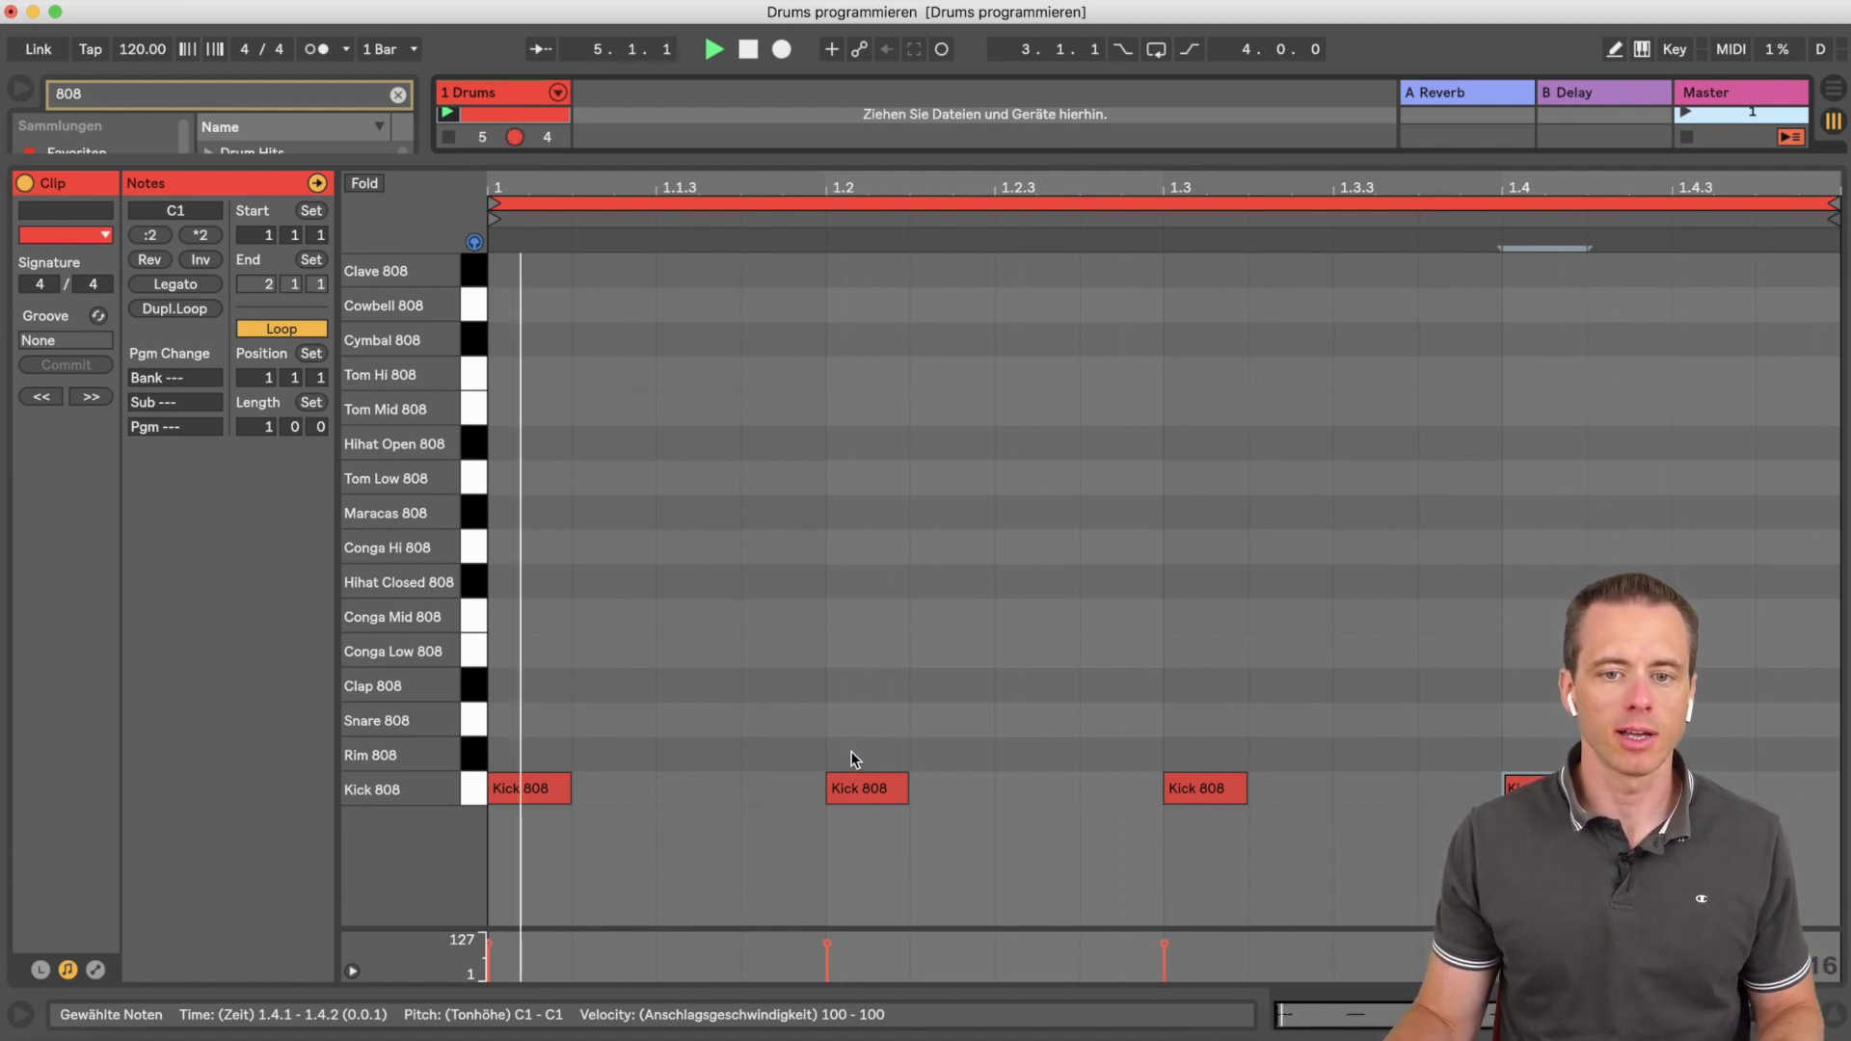
Step: Add Snare 808 and Clap 808 notes together on beats 1.2 and 1.4
double_click(858, 721)
double_click(868, 685)
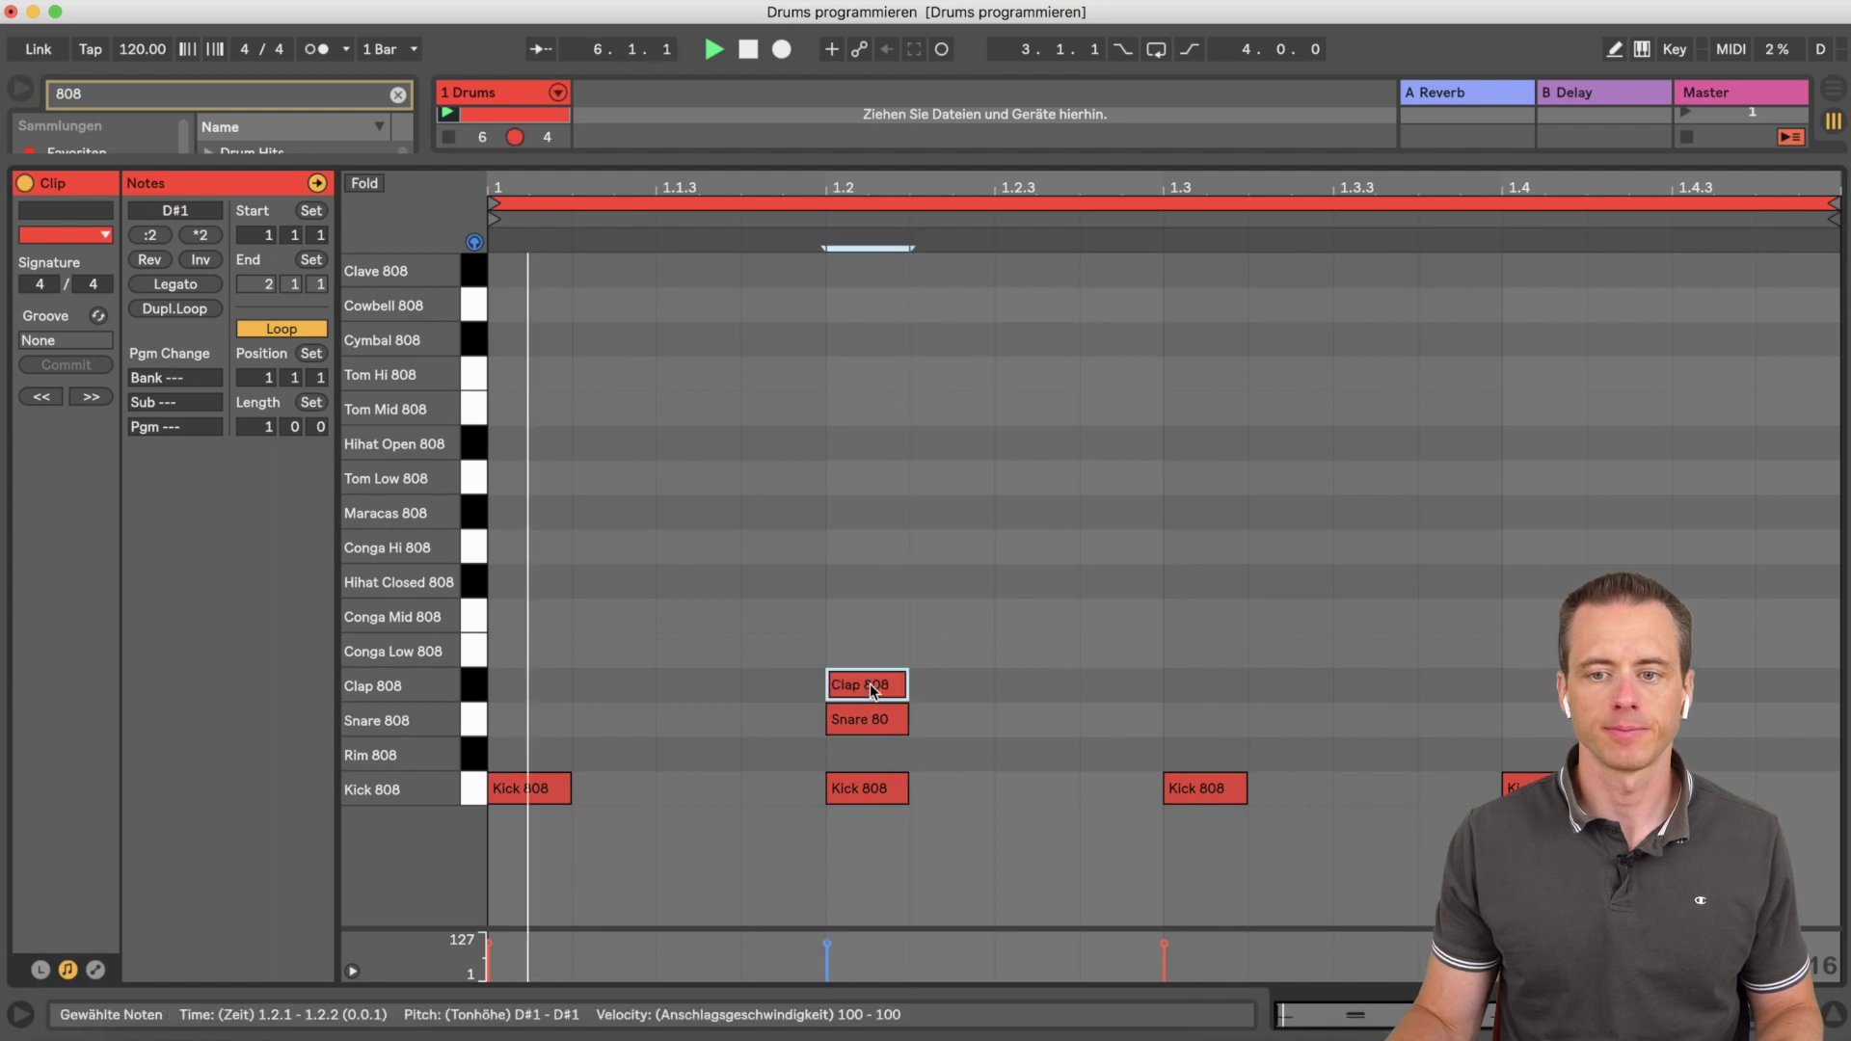
double_click(1543, 719)
double_click(1548, 685)
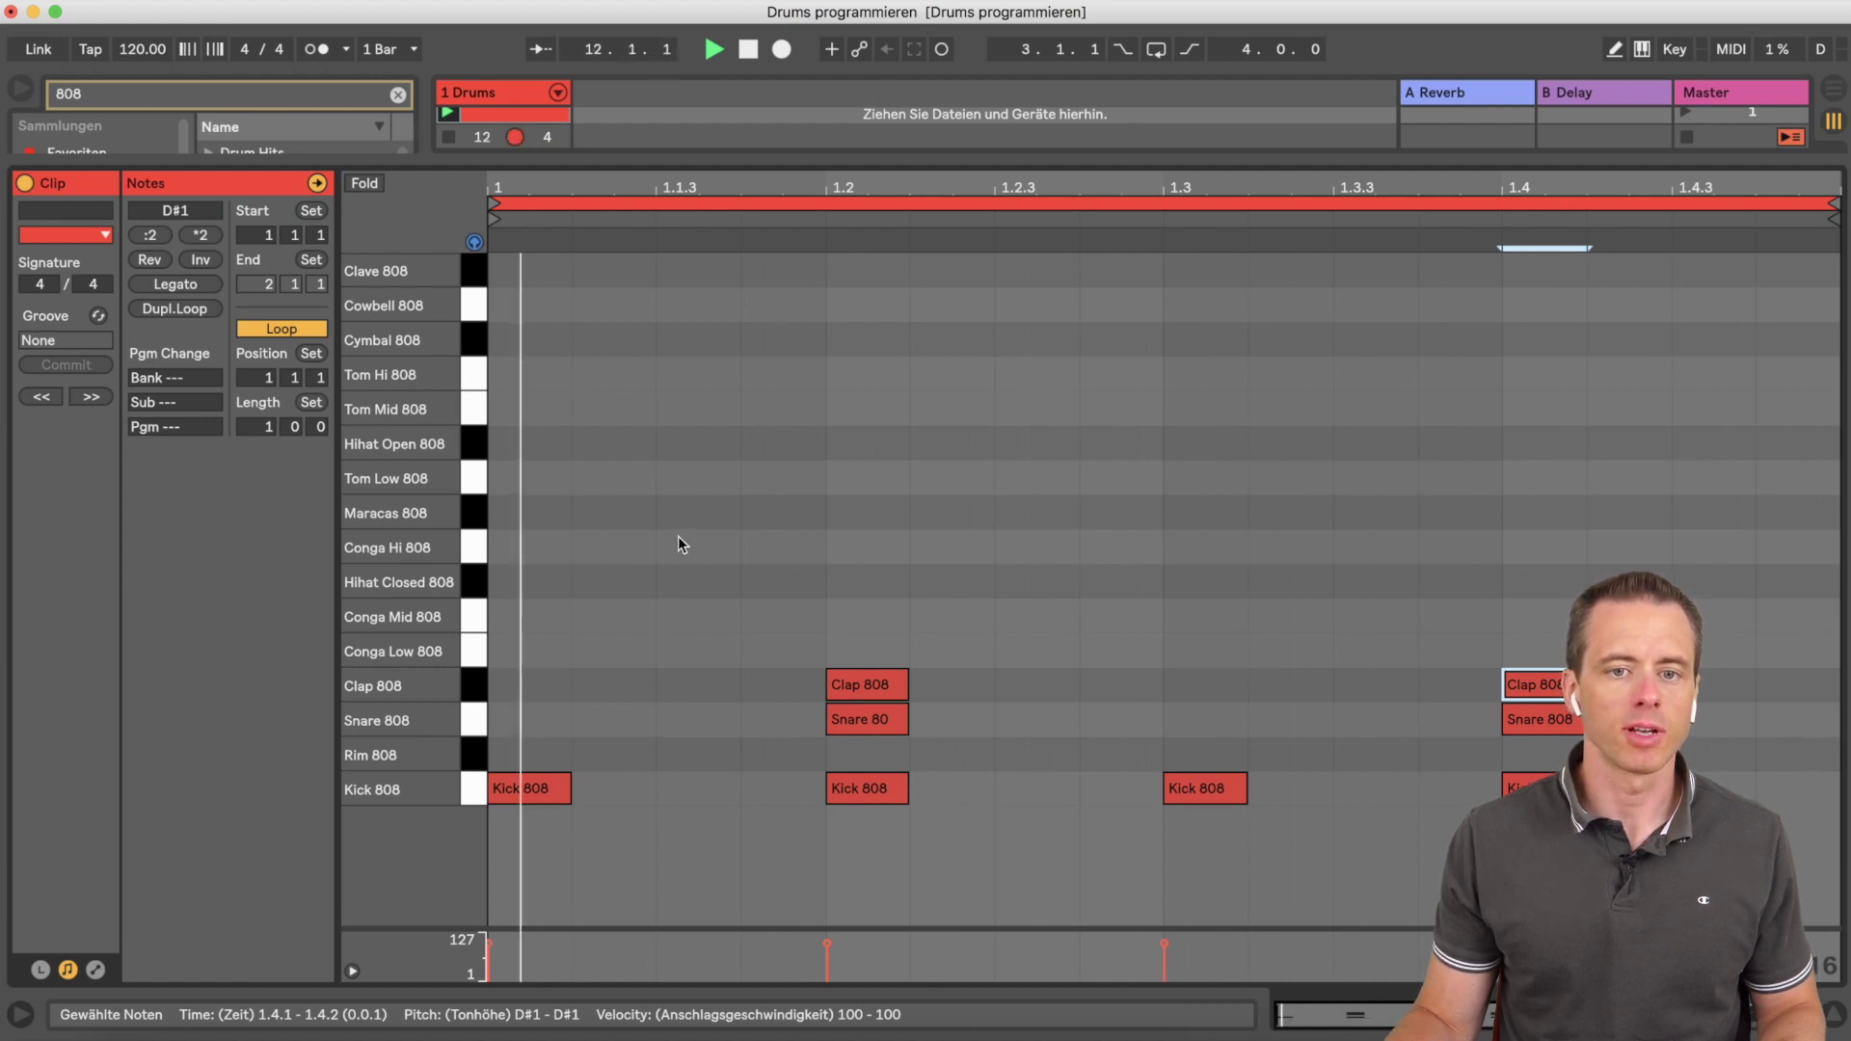
Step: Add Hihat Open 808 notes on the four offbeats, at 1.1.3, 1.2.3, 1.3.3 and 1.4.3
double_click(690, 442)
double_click(1029, 443)
double_click(1379, 443)
double_click(1711, 442)
Step: Lower the Drums track's volume slightly below 0 dB in the mixer and reset its peak level indicator
left_click_drag(789, 156, 756, 637)
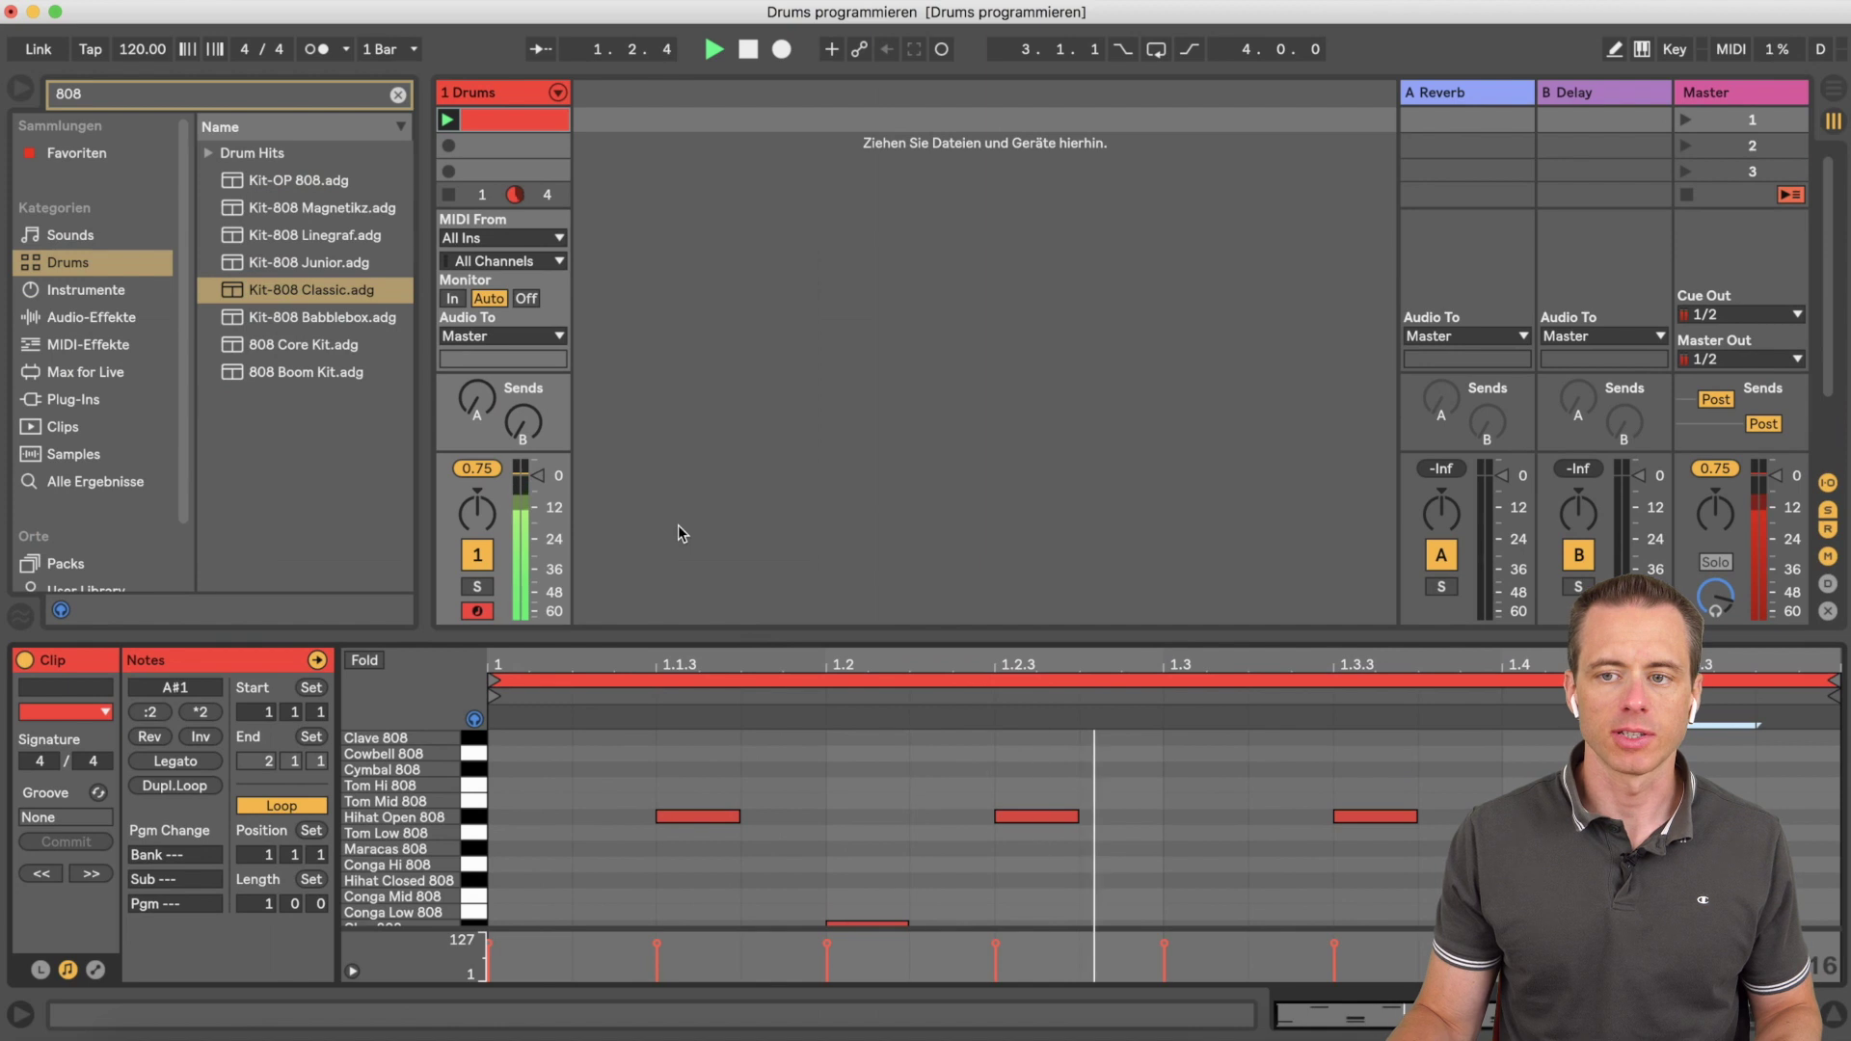
left_click(551, 487)
left_click_drag(537, 512, 537, 499)
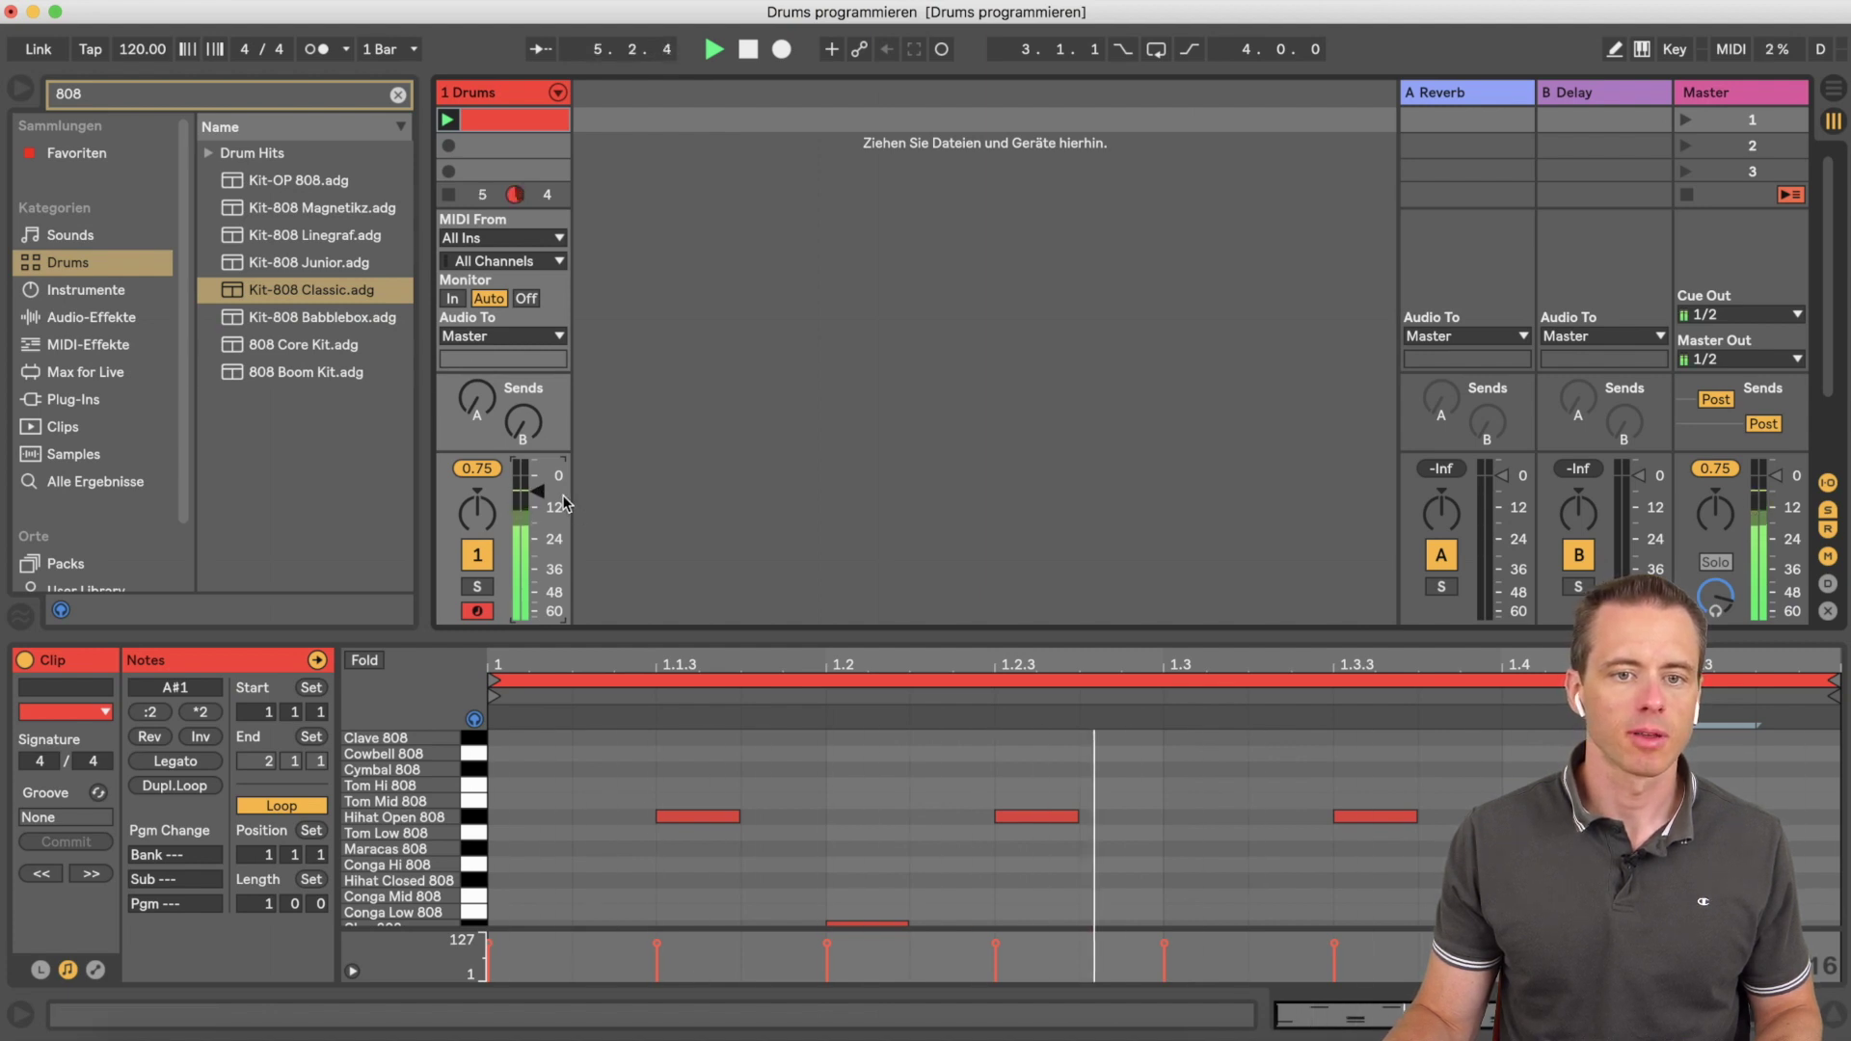
left_click(480, 470)
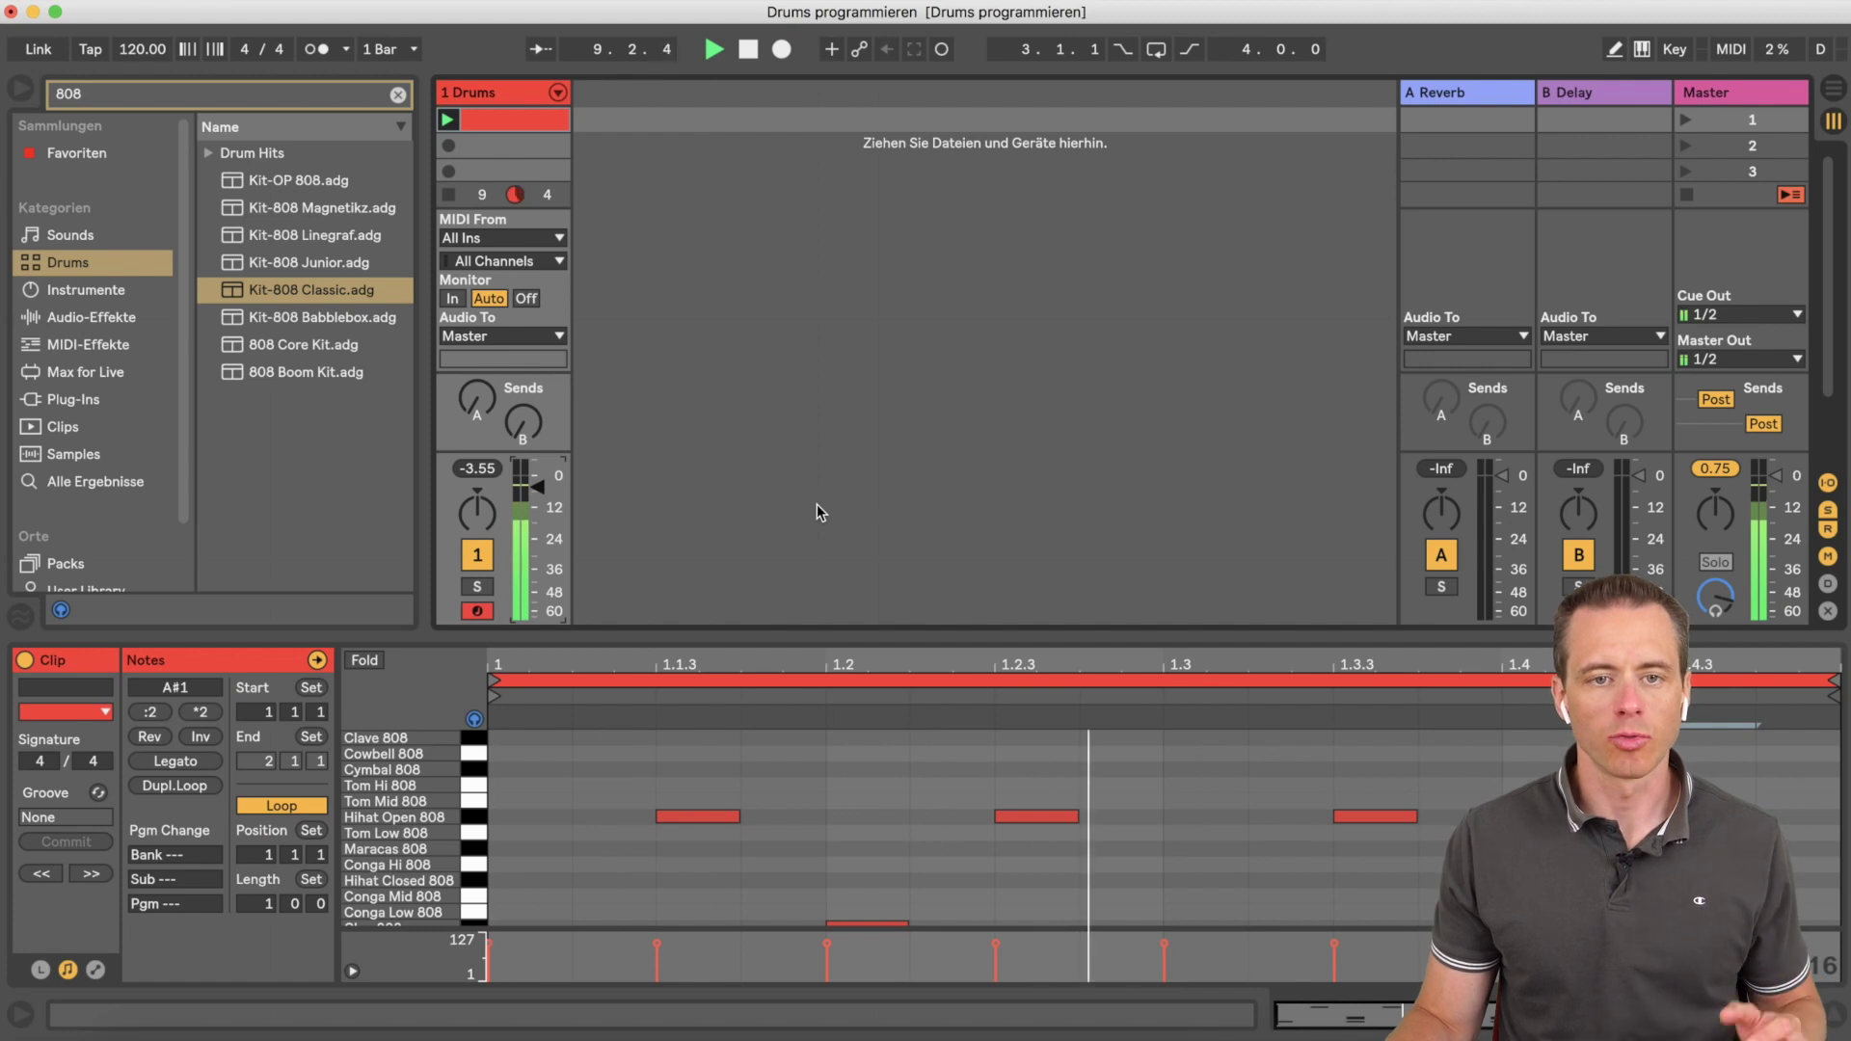
Step: Open the Drums track's Kit-808 Classic rack, select the Hihat Open 808 pad and adjust its Decay
left_click(515, 89)
left_click(277, 819)
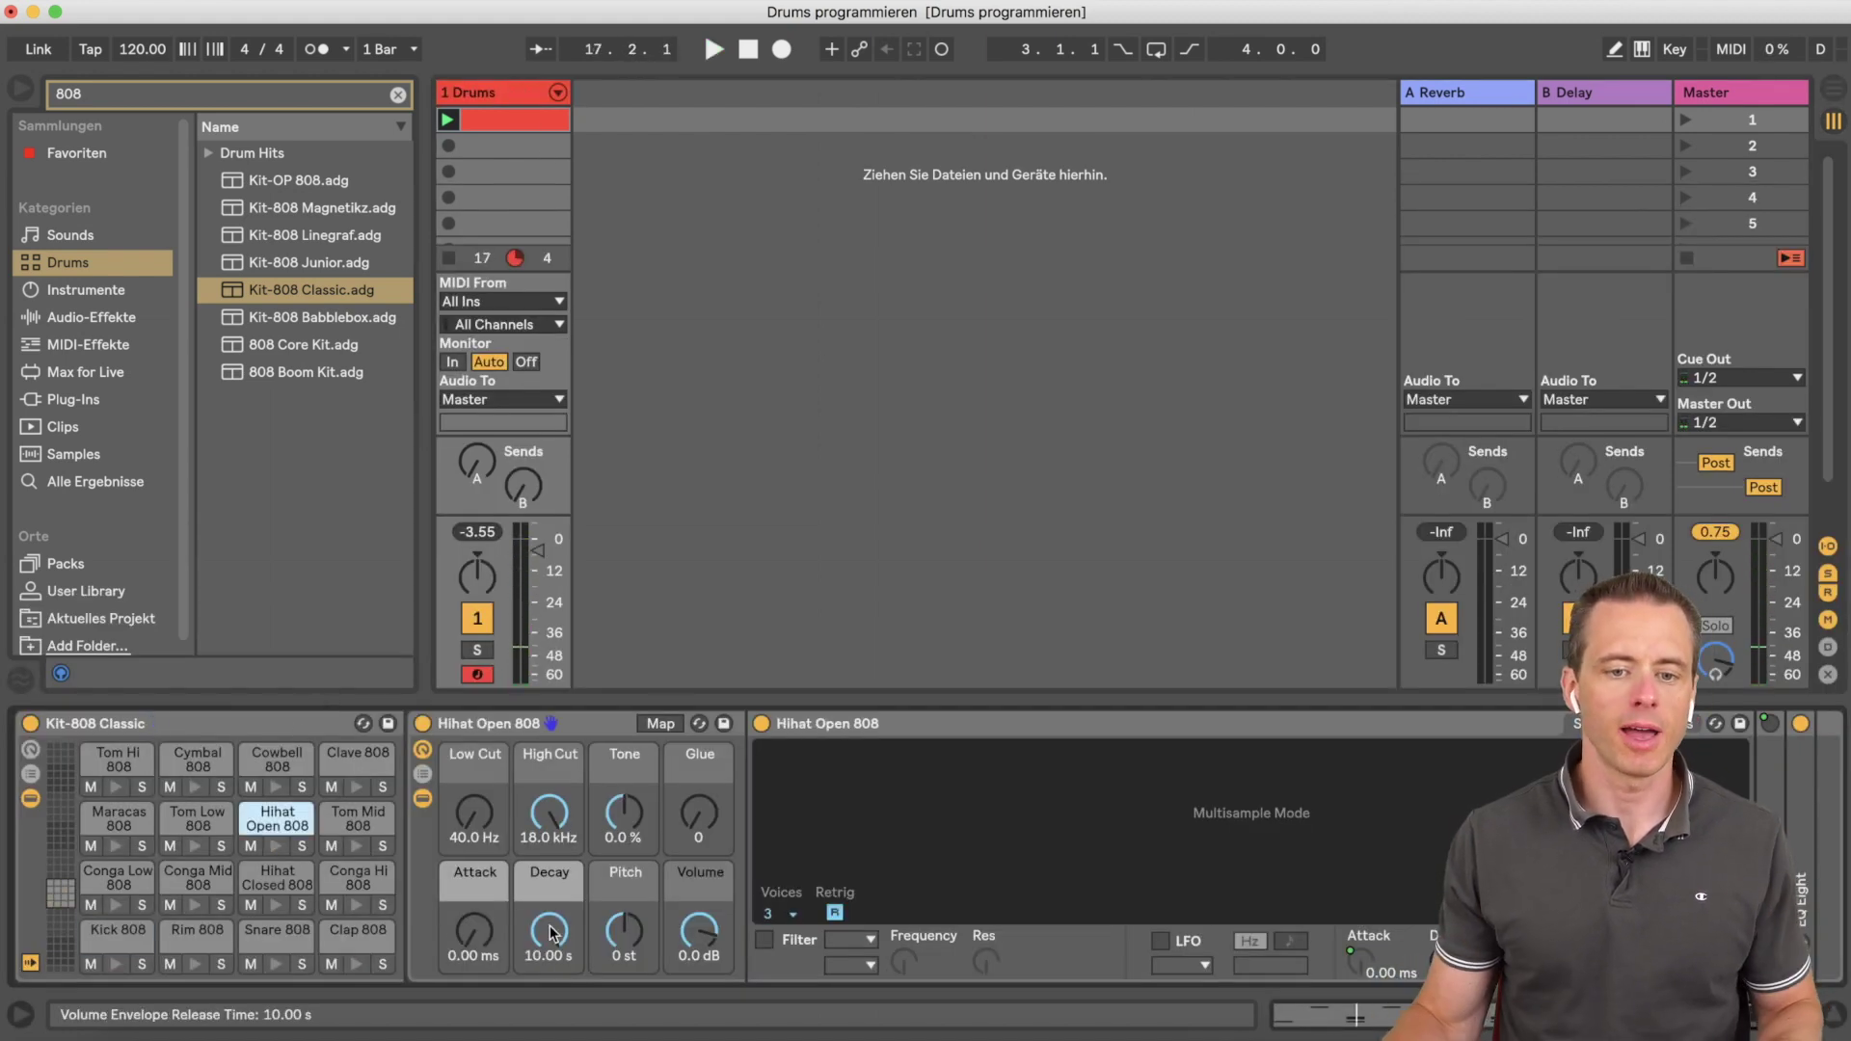
left_click(554, 934)
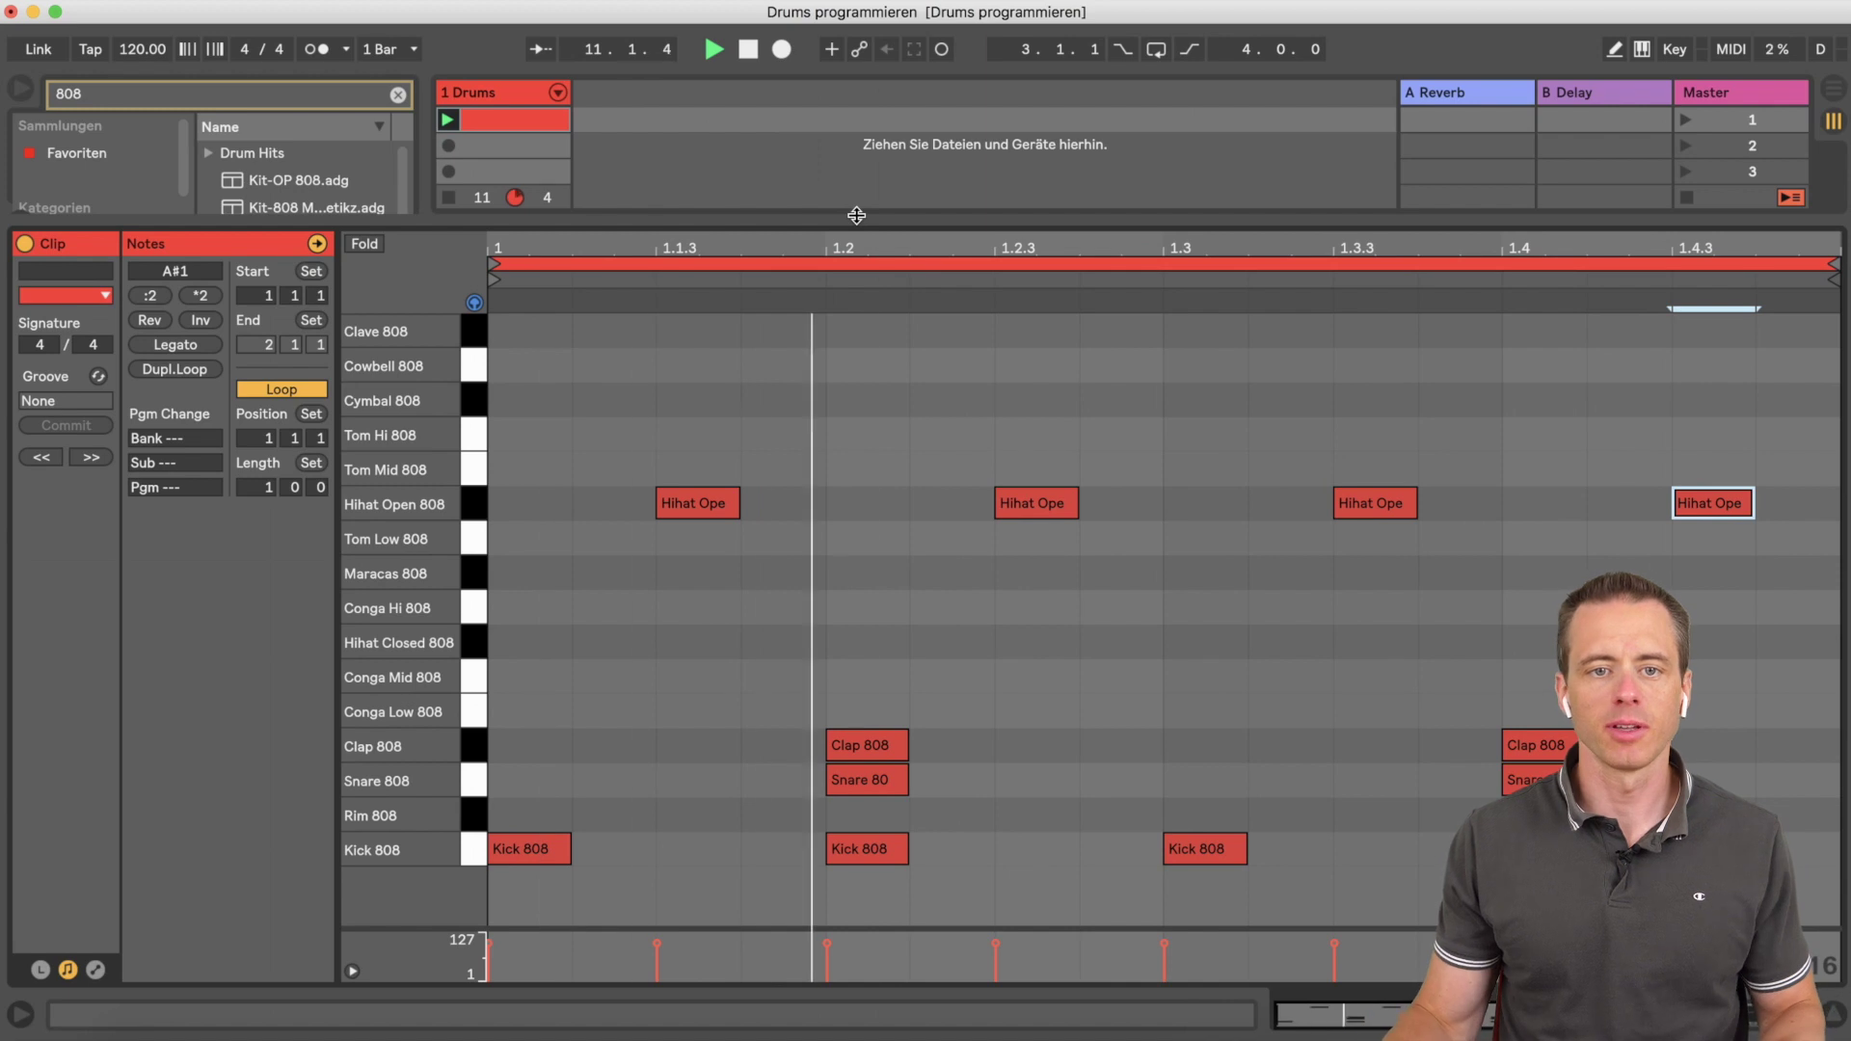
Step: Stop playback and copy the drum clip into the second clip slot of the Drums track
left_click_drag(856, 218, 847, 395)
left_click(748, 50)
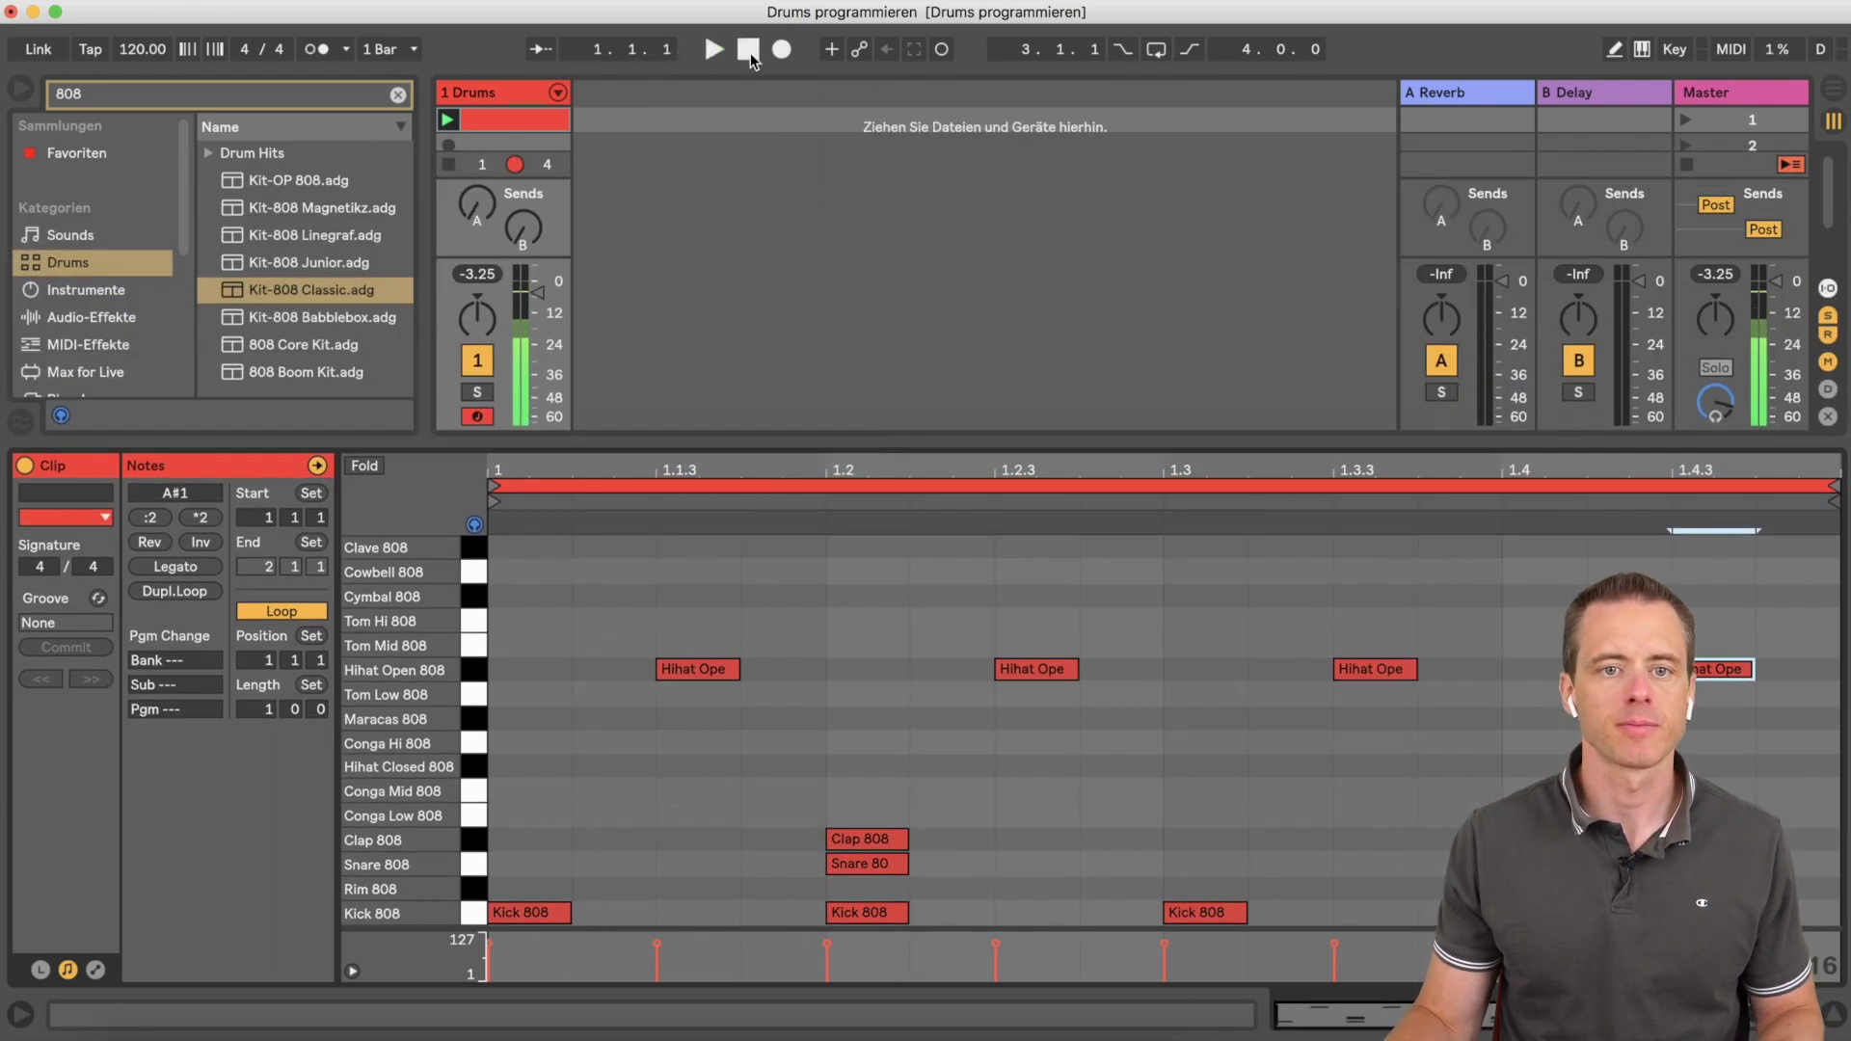
left_click_drag(693, 438, 692, 516)
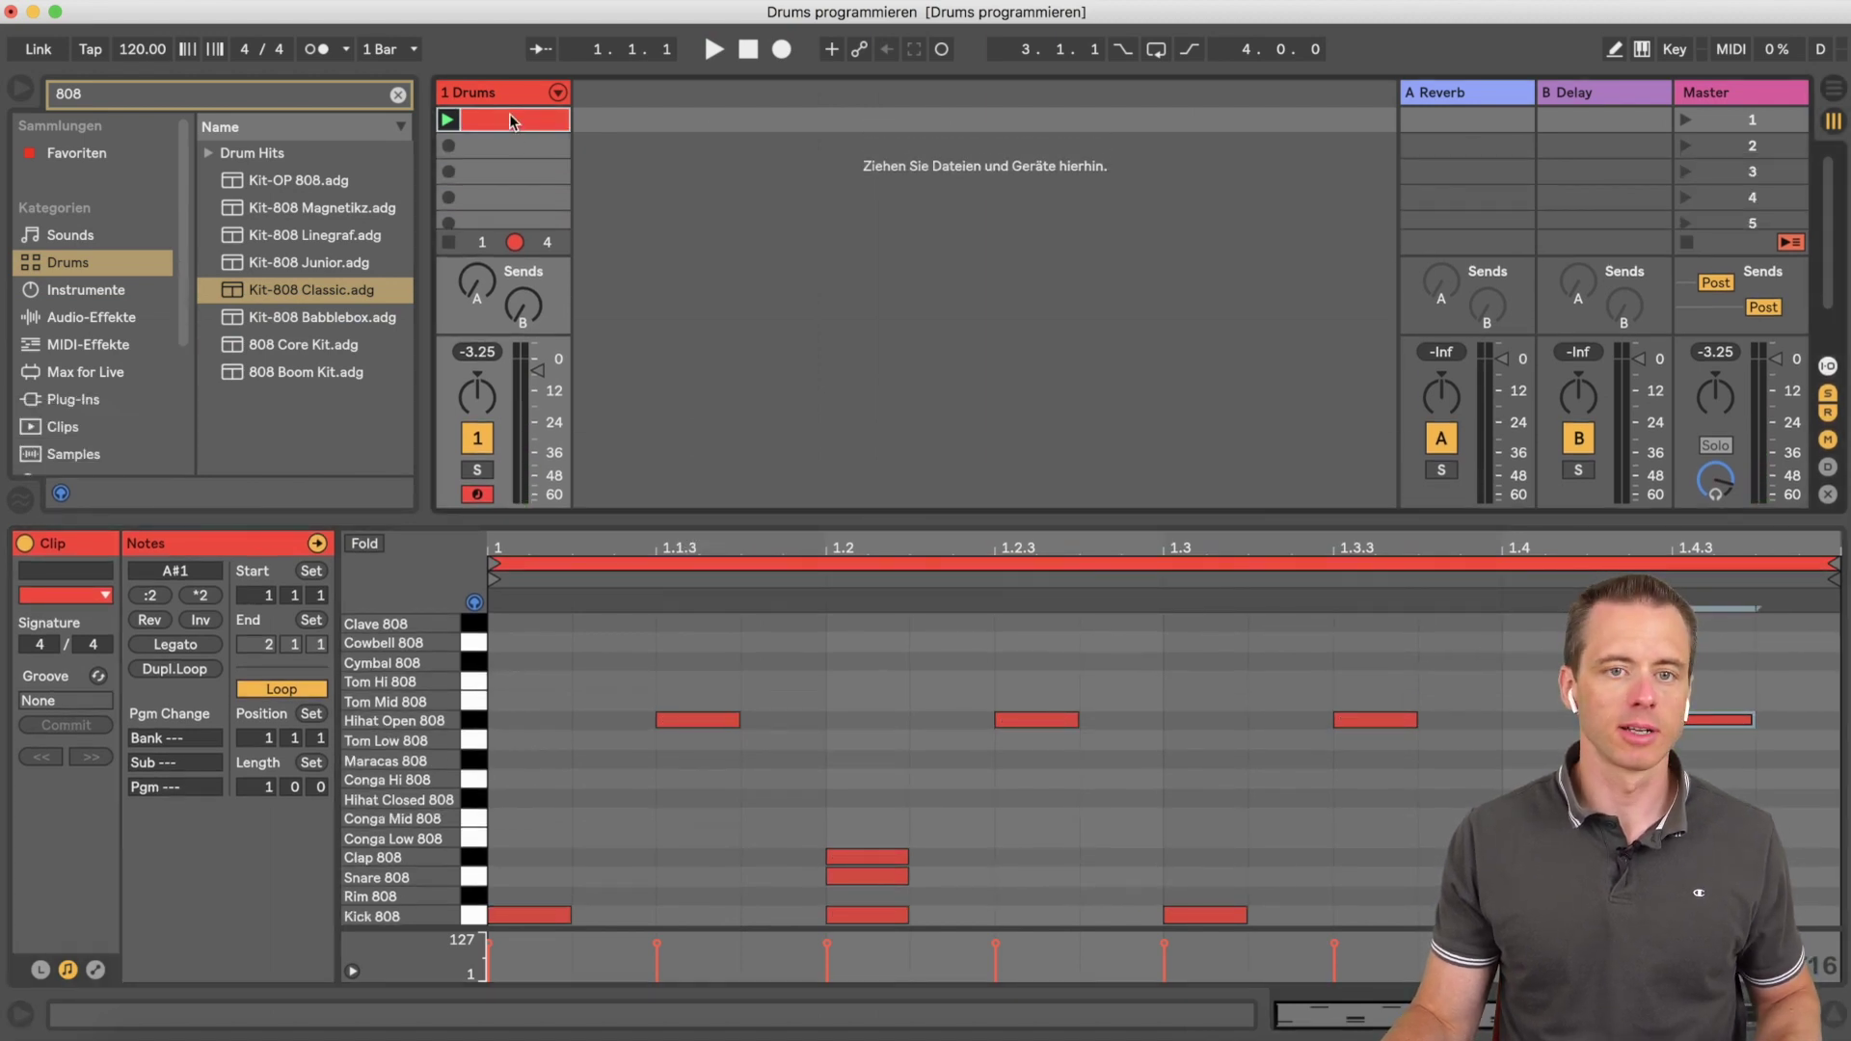
left_click_drag(509, 146, 509, 146)
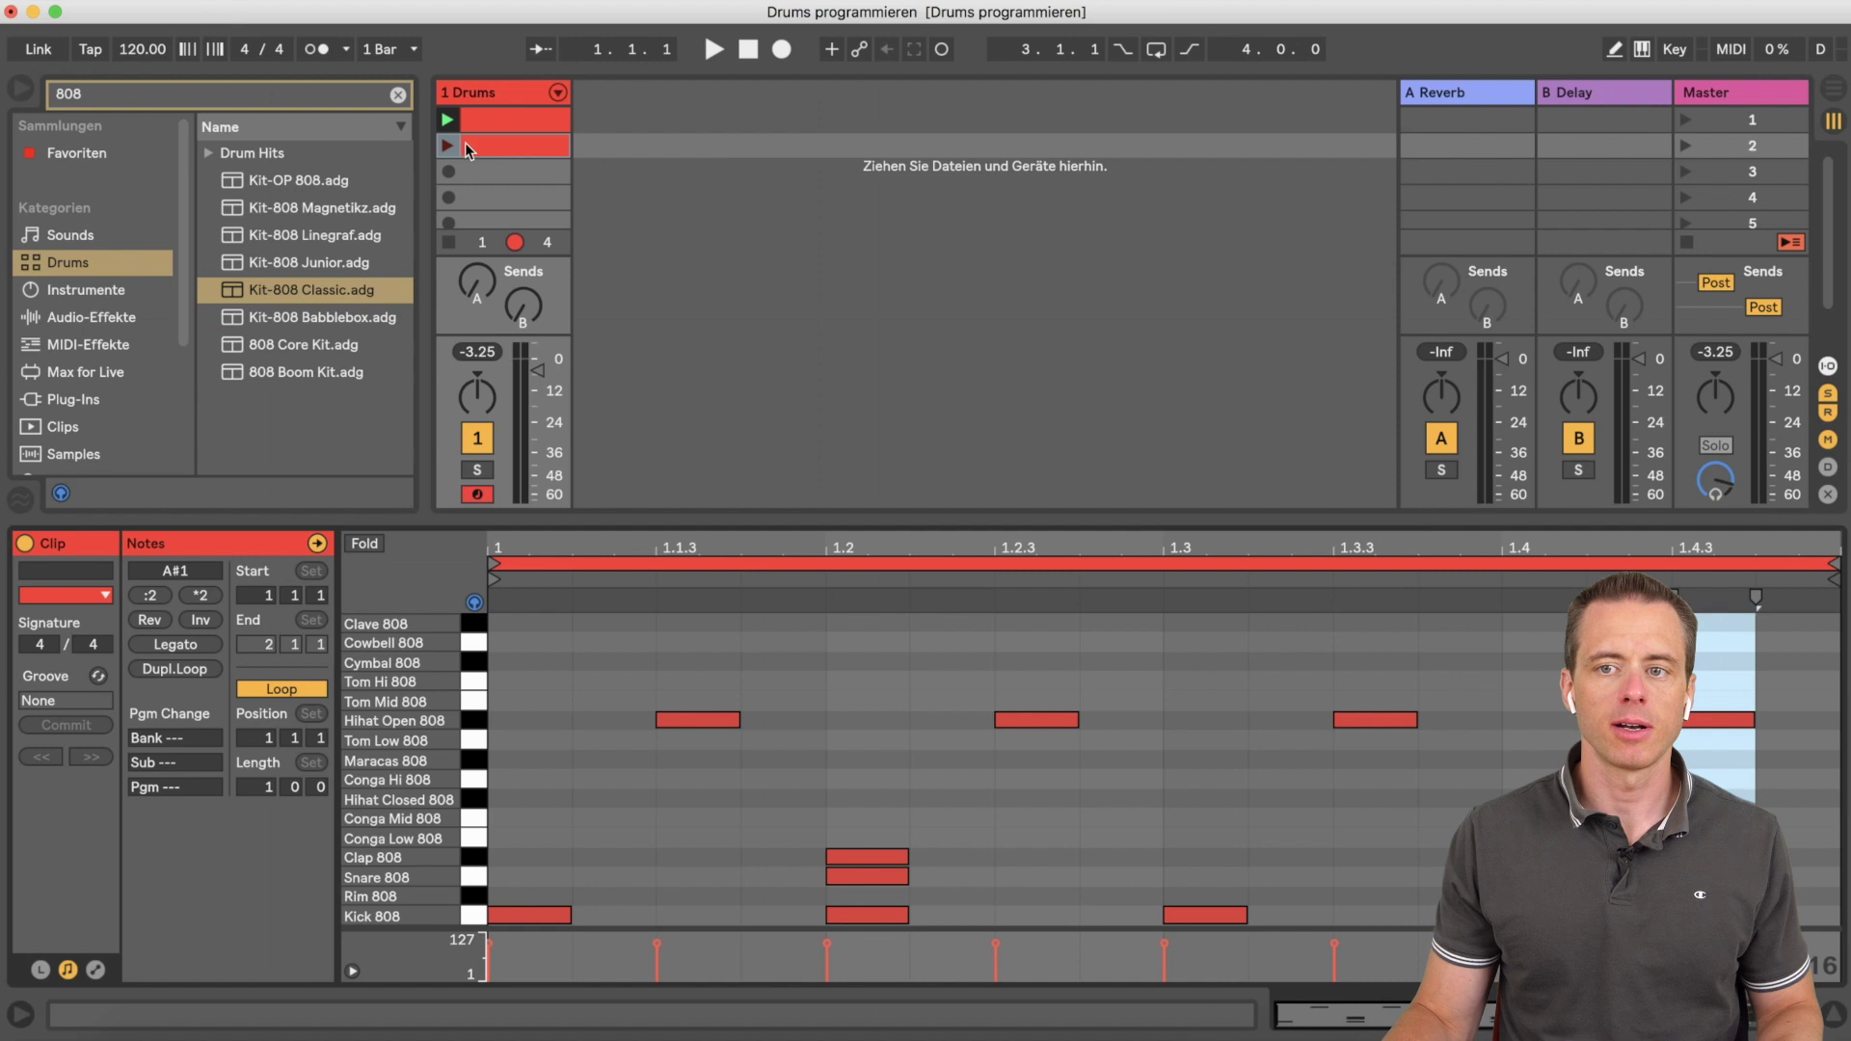
Step: Launch scene 2 and add Hihat Closed 808 notes to its clip at 1.1.2, 1.2.4 and 1.3.2
left_click(1684, 148)
left_click_drag(1166, 517, 1195, 180)
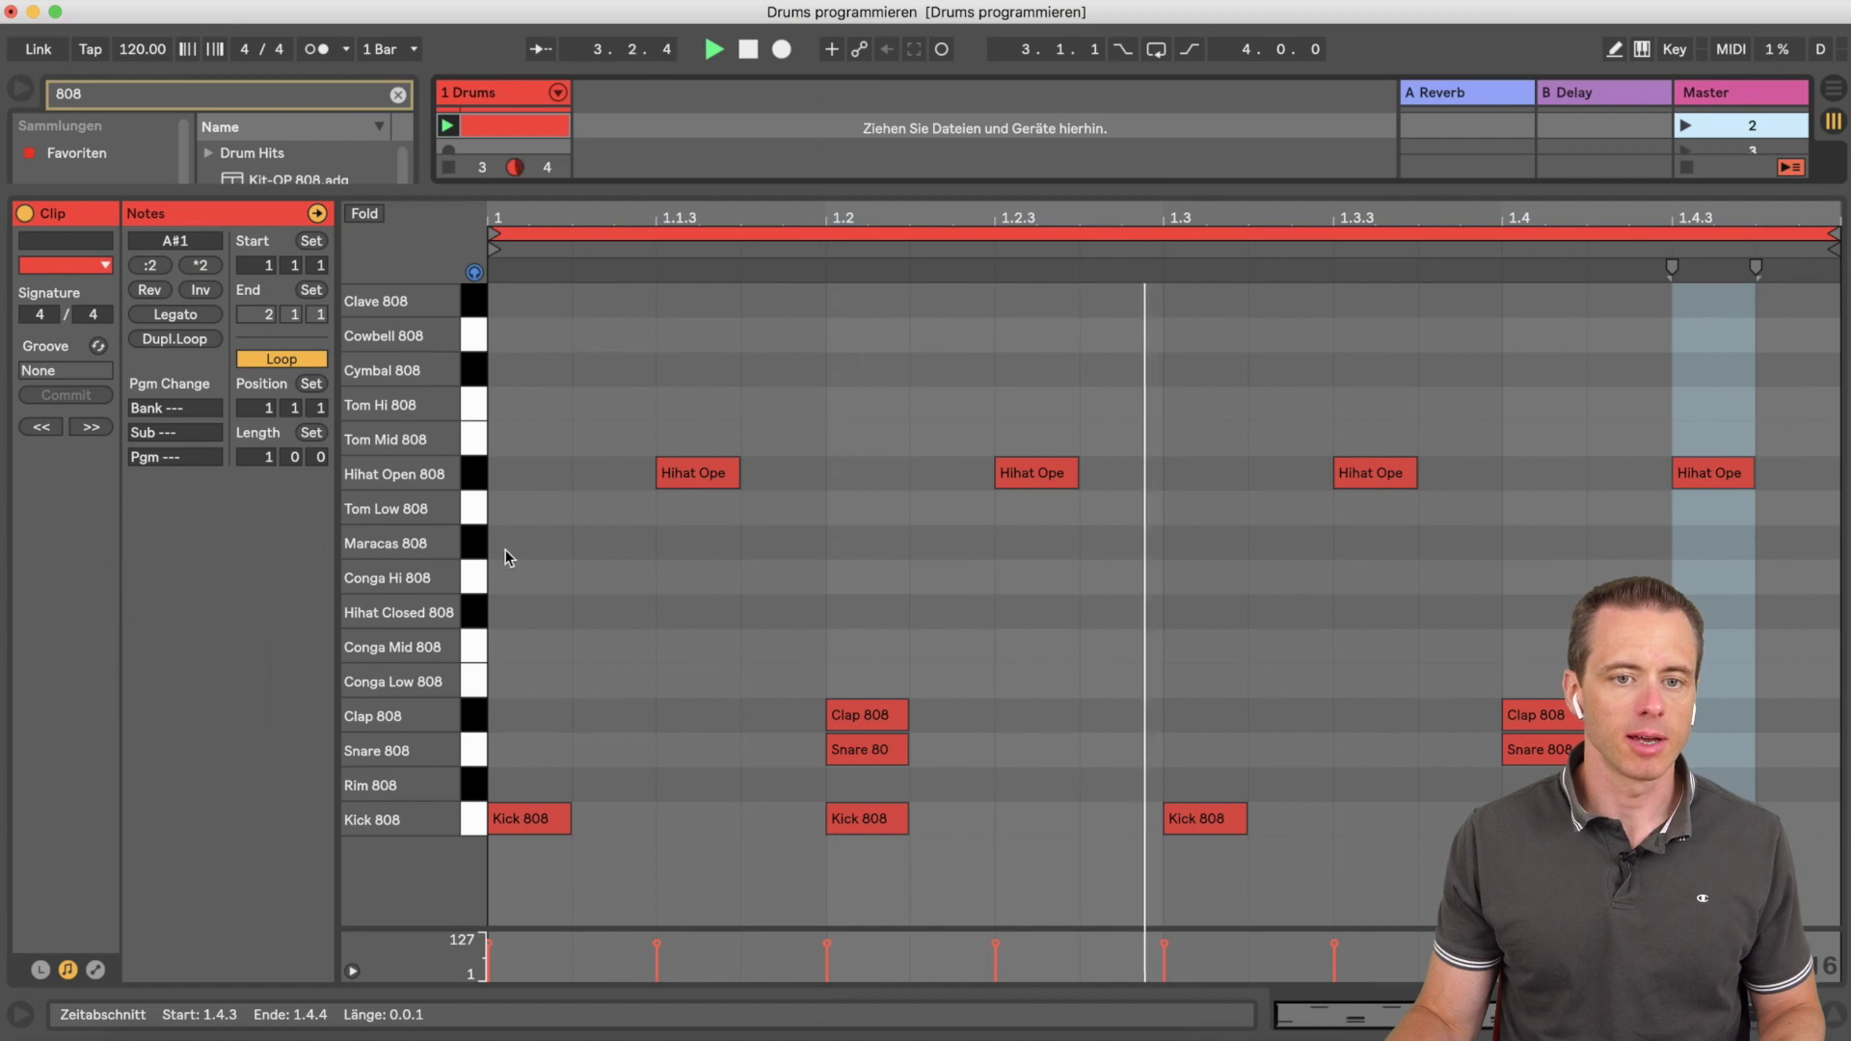
left_click(469, 593)
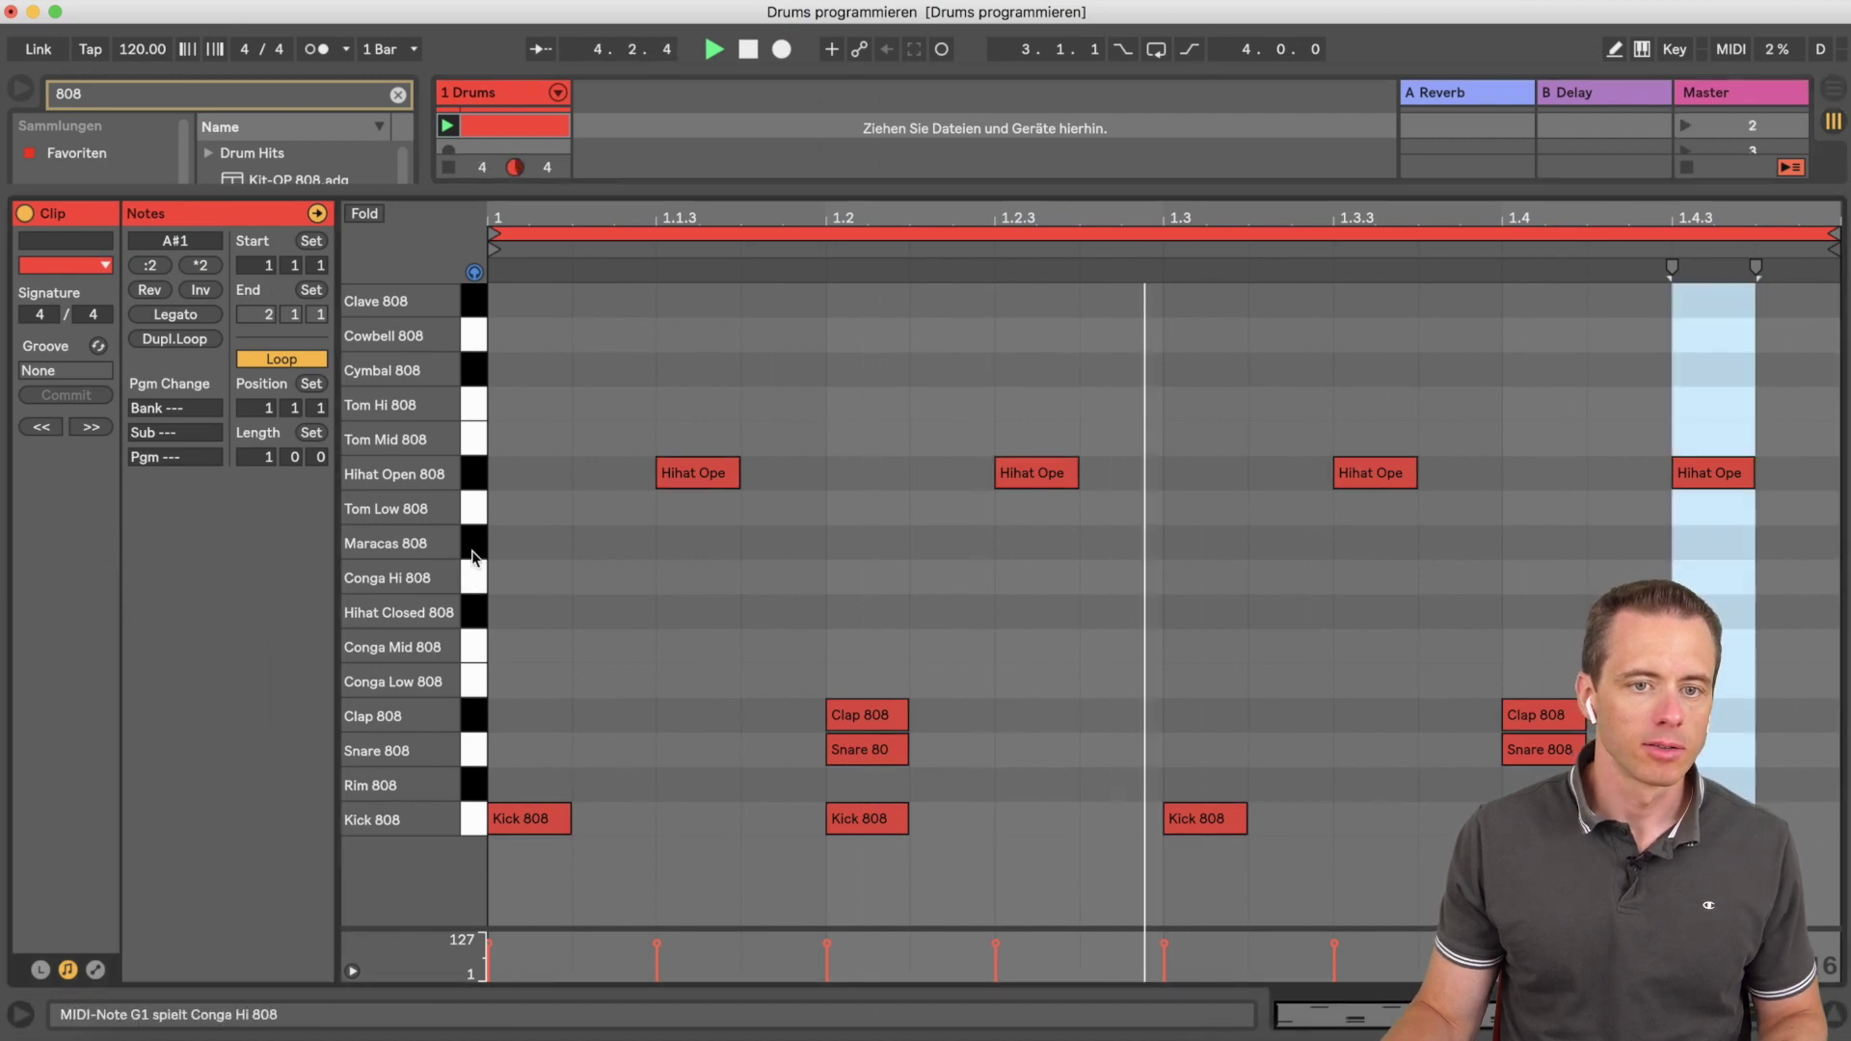
left_click(478, 613)
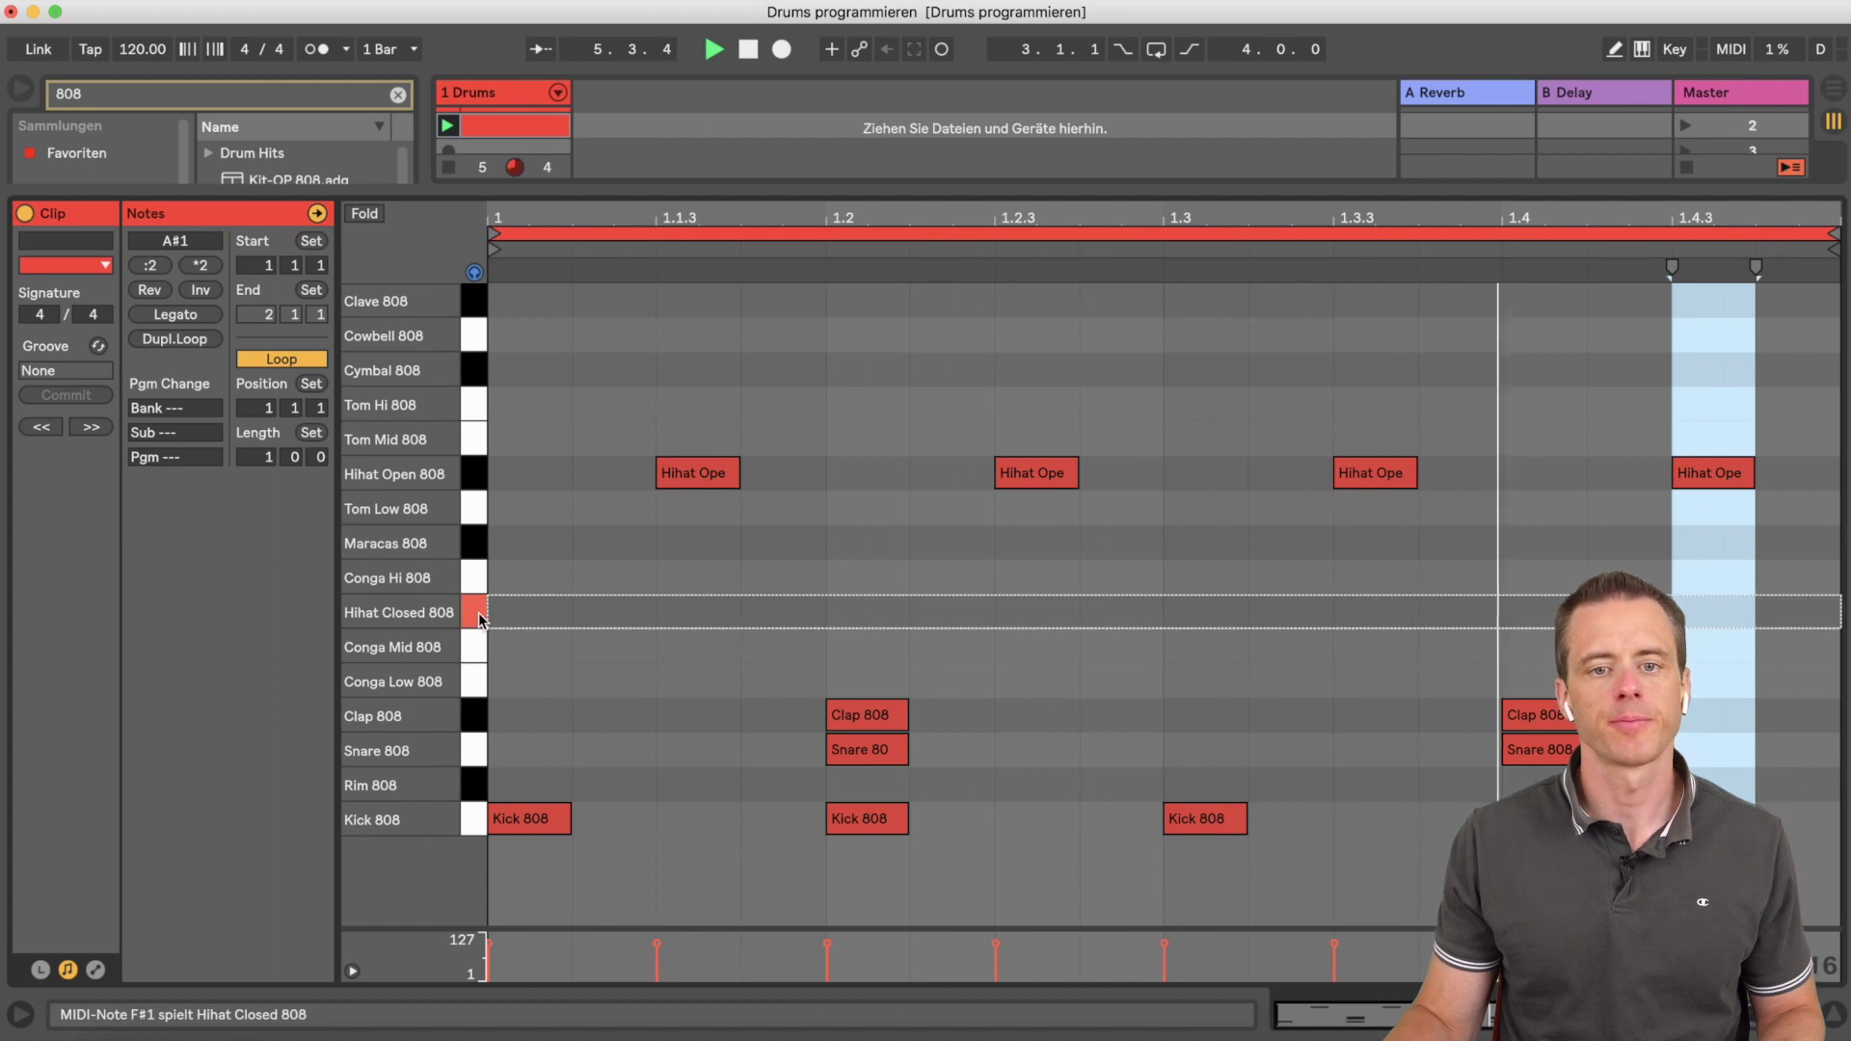
double_click(632, 614)
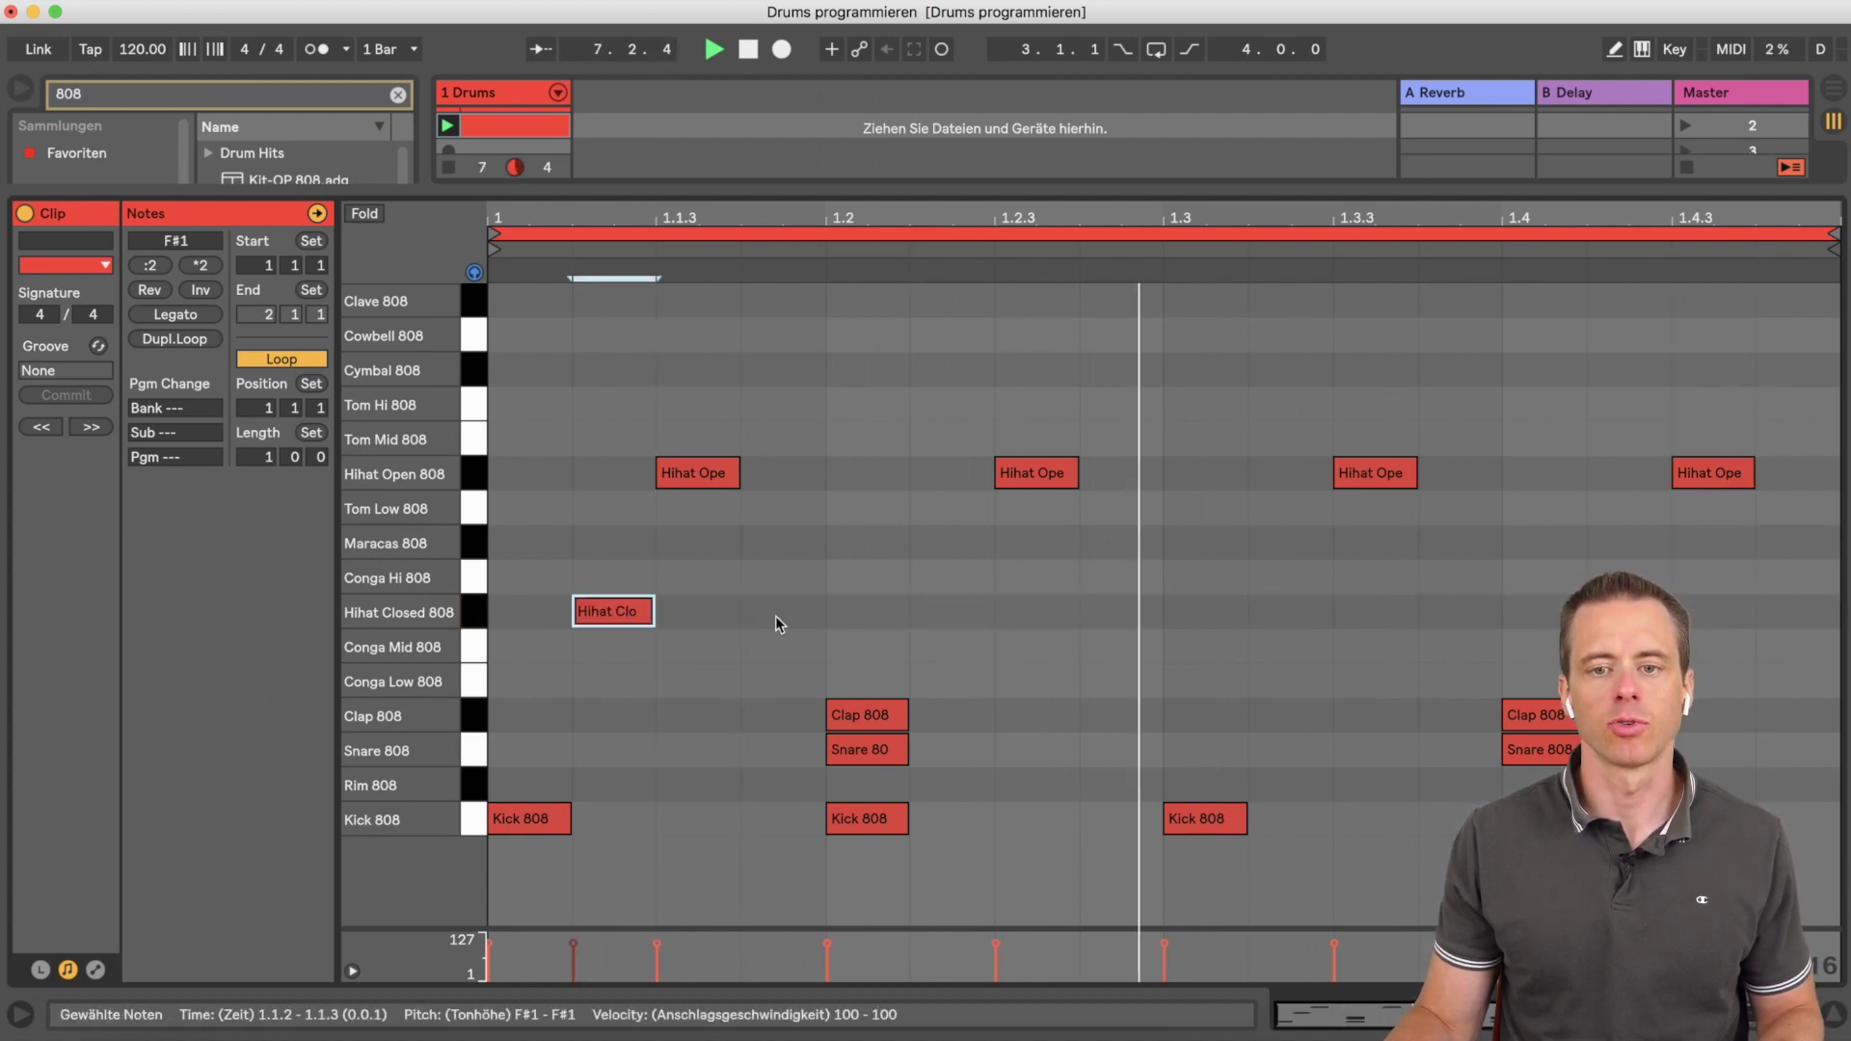
left_click_drag(1110, 622, 1283, 618)
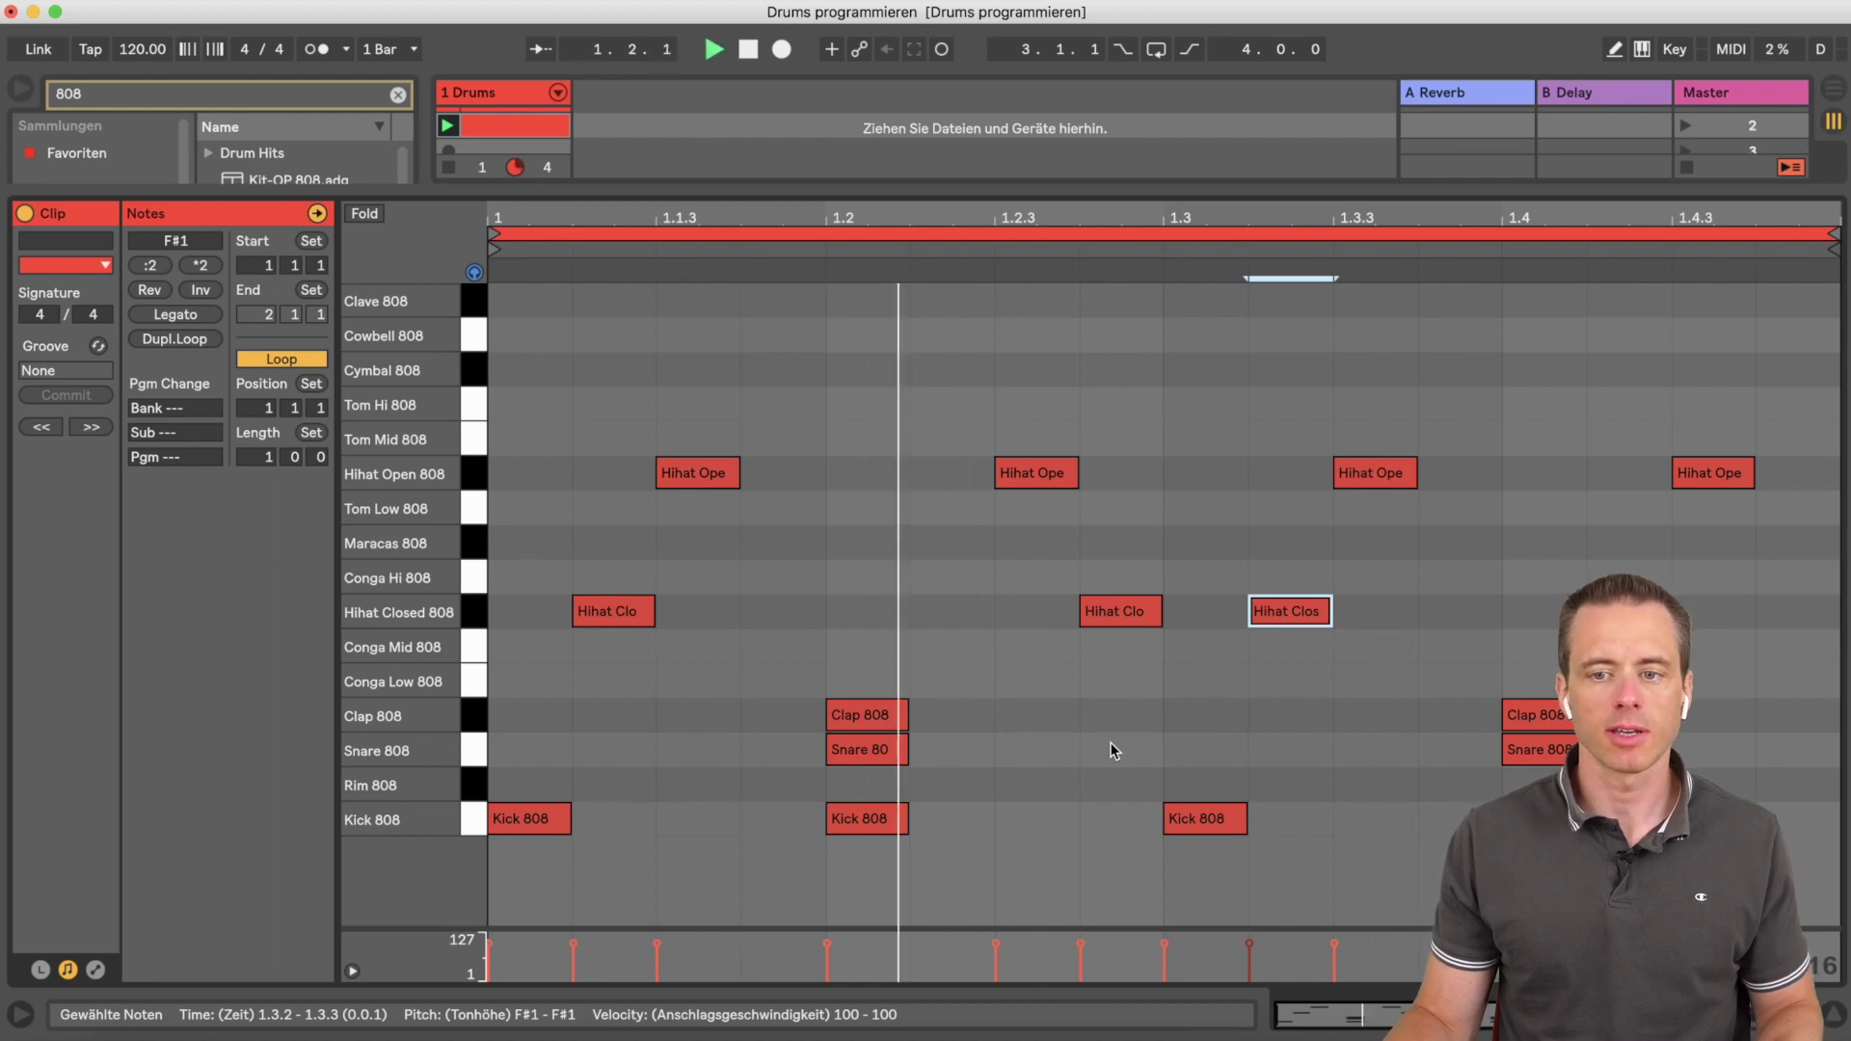
Step: Add an extra hit, trying it as Snare 808 at 1.3.4 before placing it as Clap 808 at 1.4.3
double_click(1721, 751)
left_click_drag(1723, 757, 1488, 757)
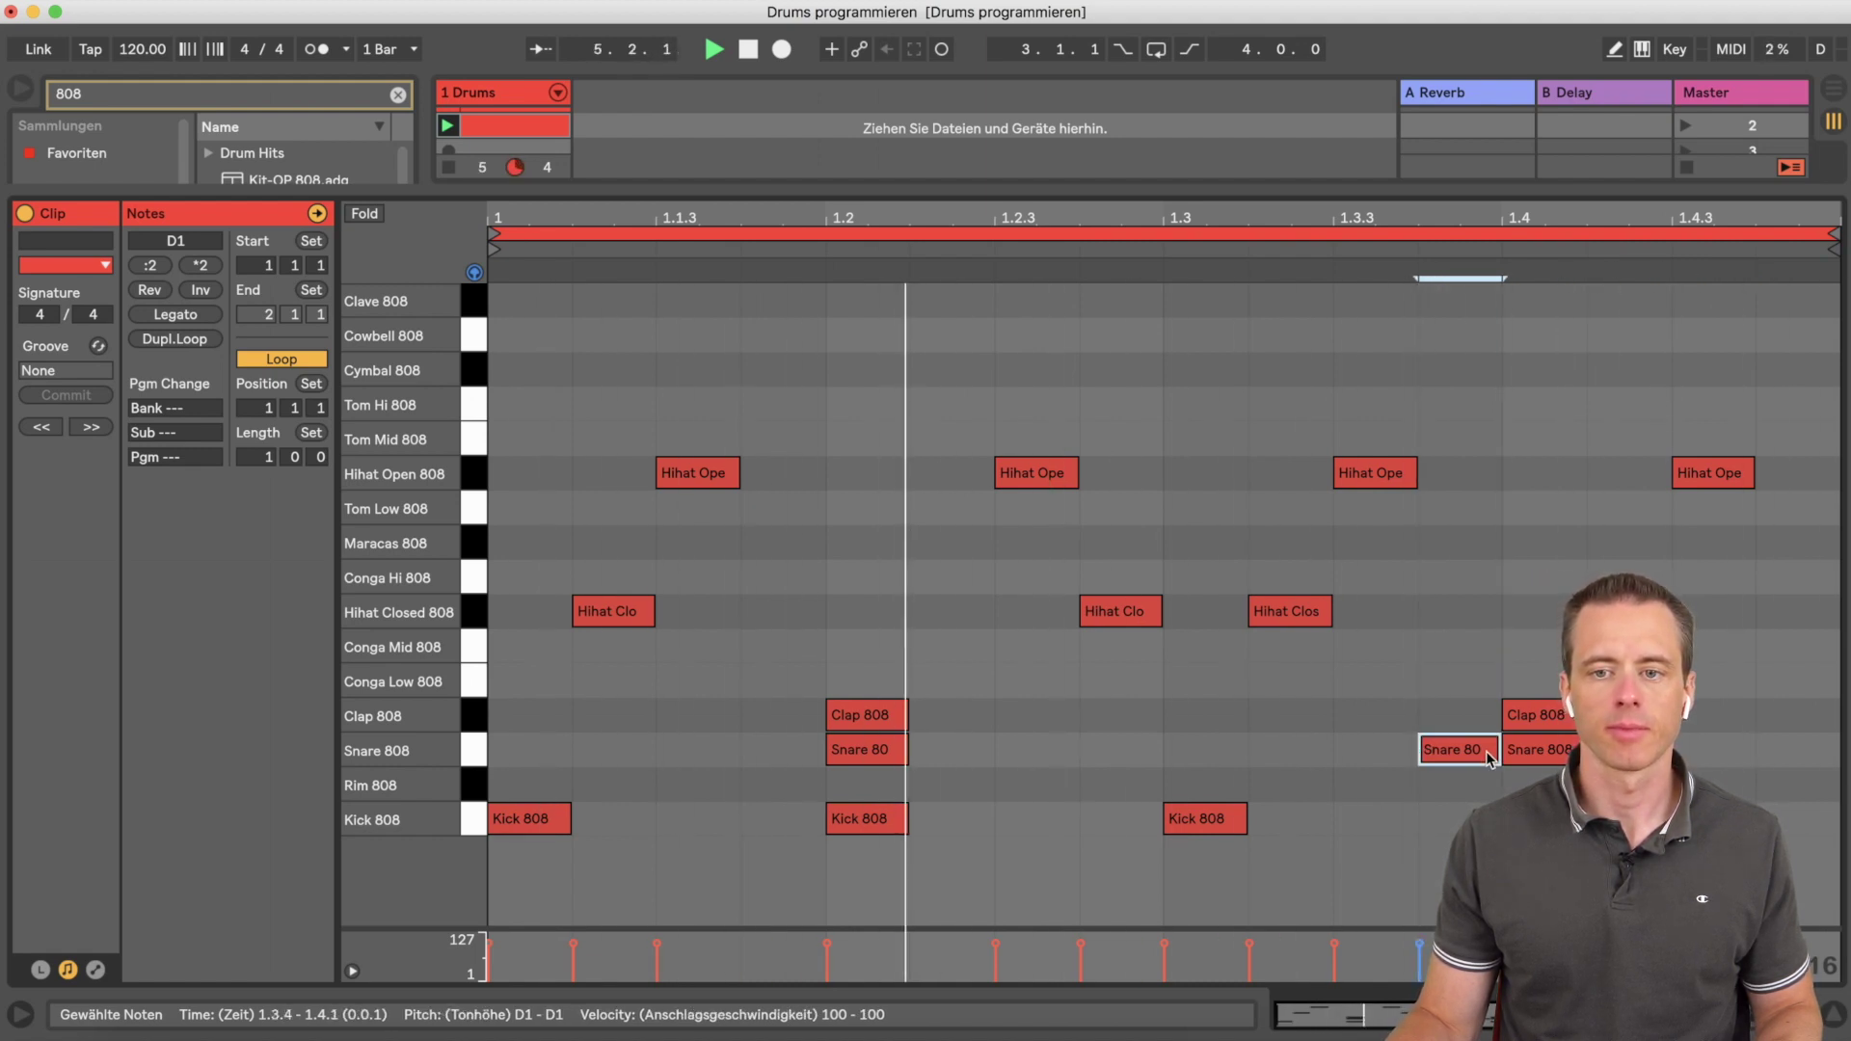
left_click_drag(1462, 757, 1715, 722)
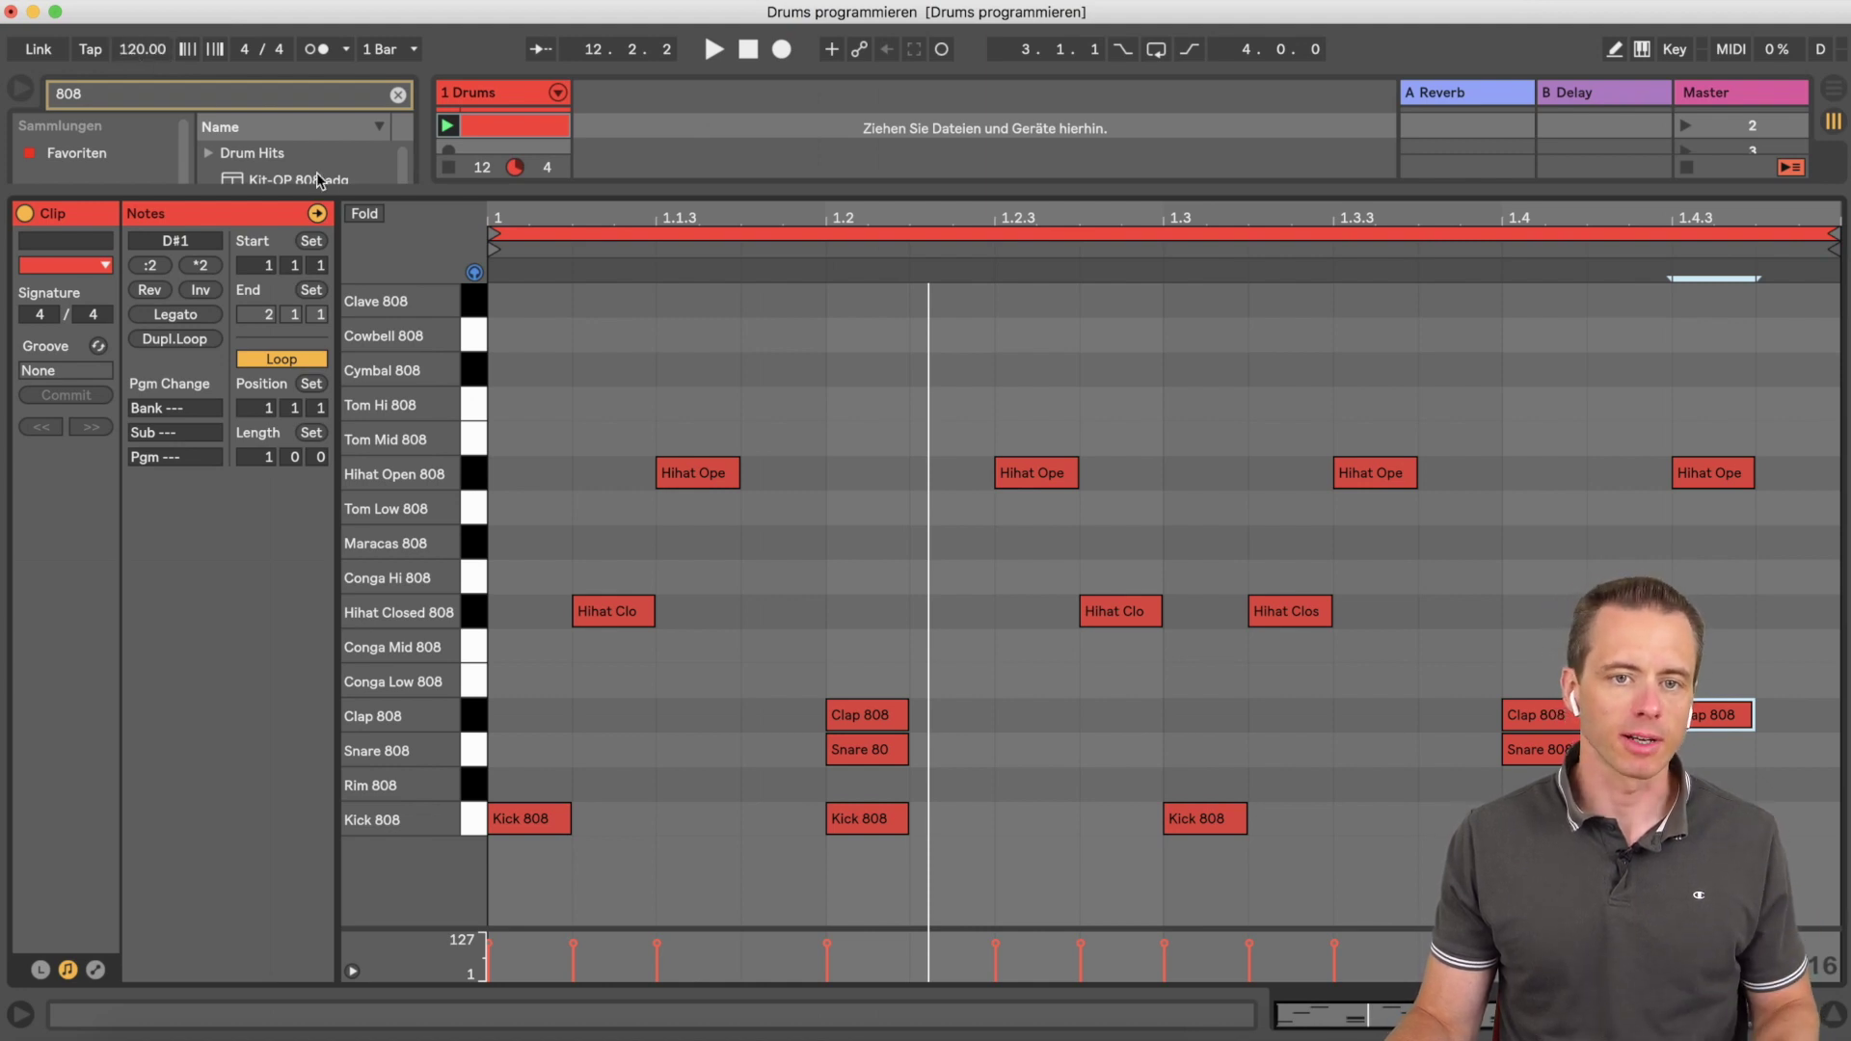
Step: Copy the original drum clip from the first slot into the third clip slot of the Drums track
left_click_drag(566, 202, 521, 755)
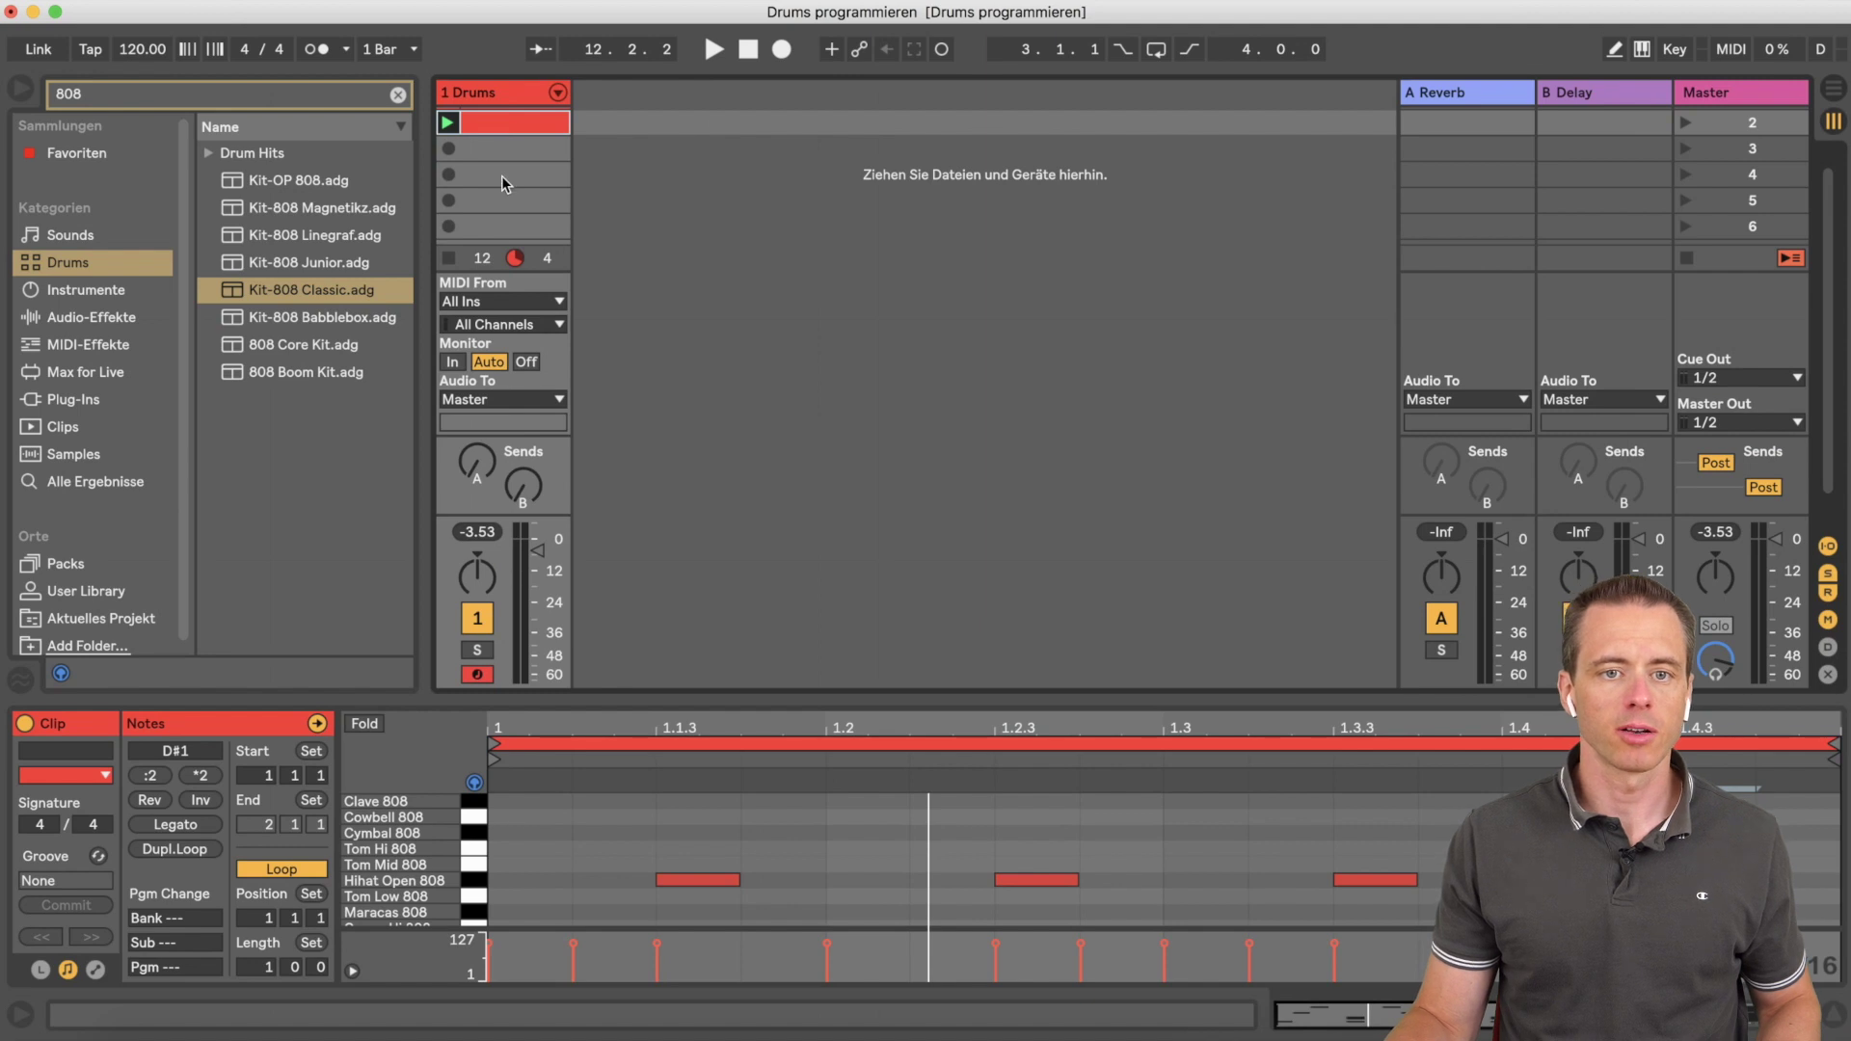
key("super+d")
left_click(494, 127)
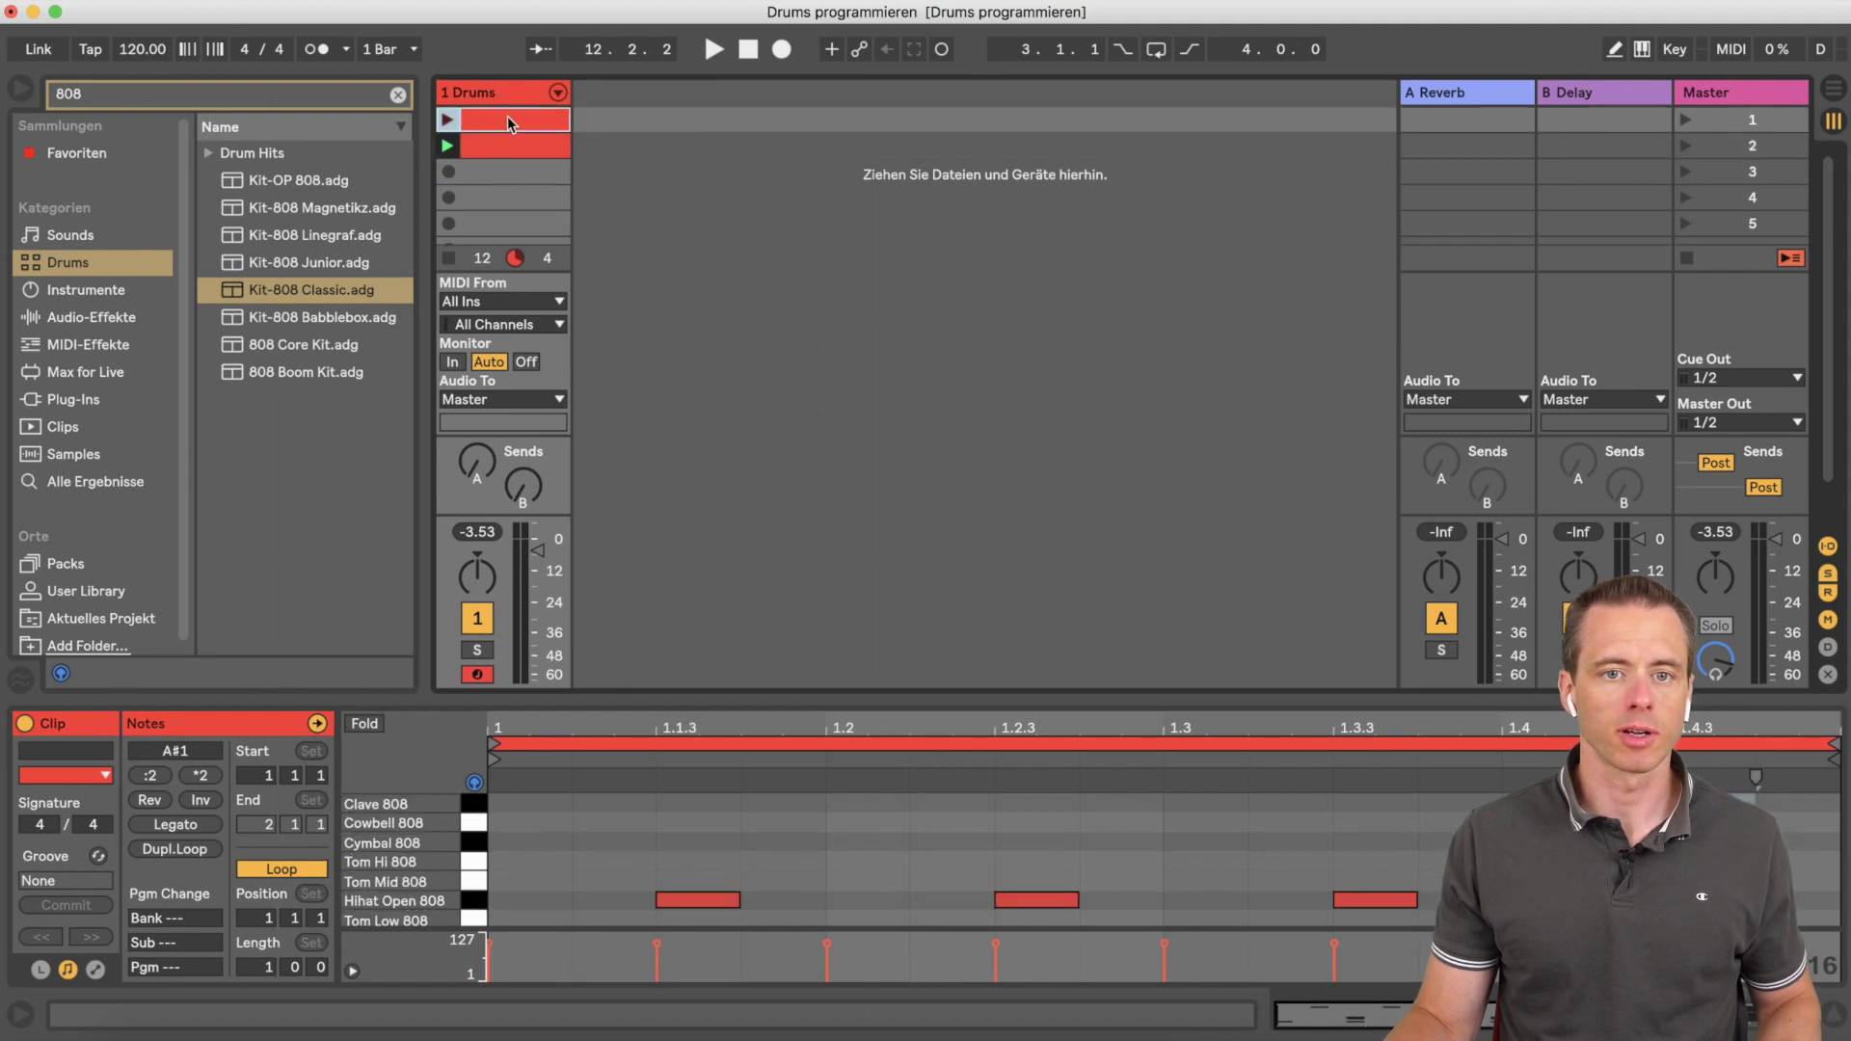
left_click_drag(508, 179, 508, 174)
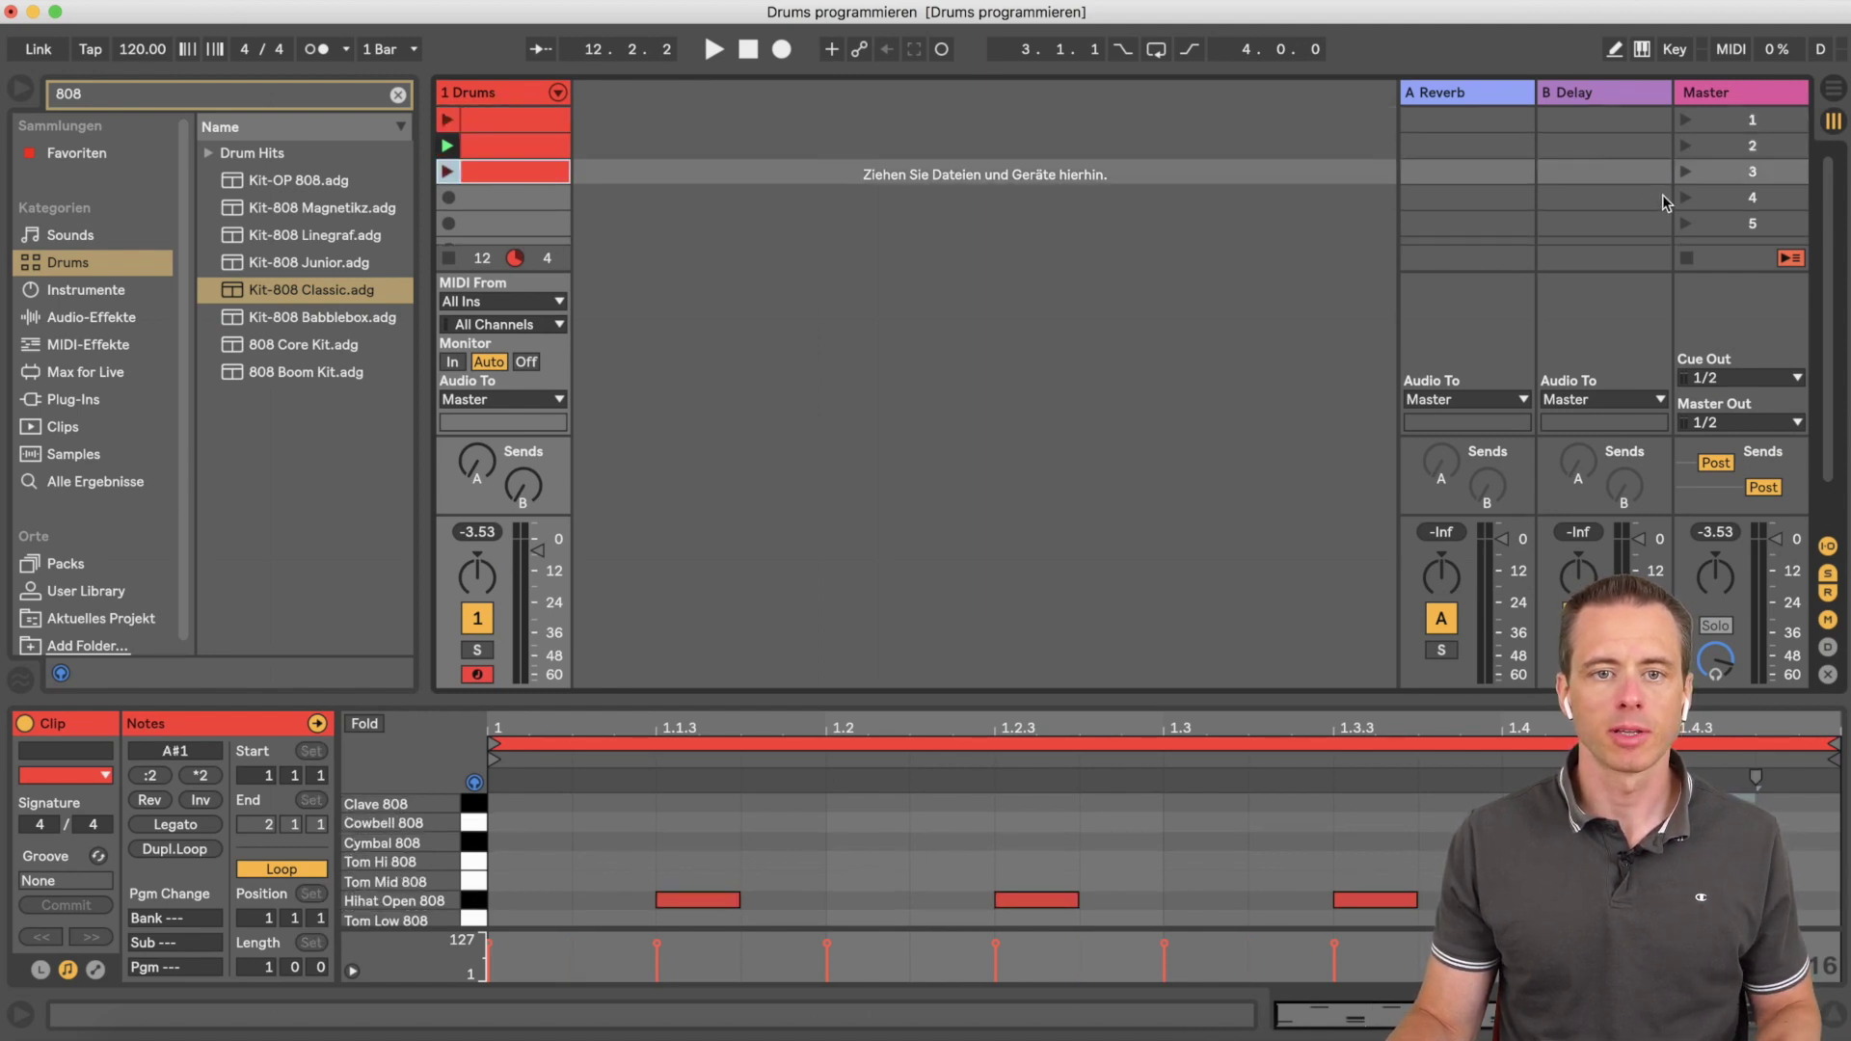
Step: Launch scene 3 and set the tempo to 90 BPM
left_click(1683, 171)
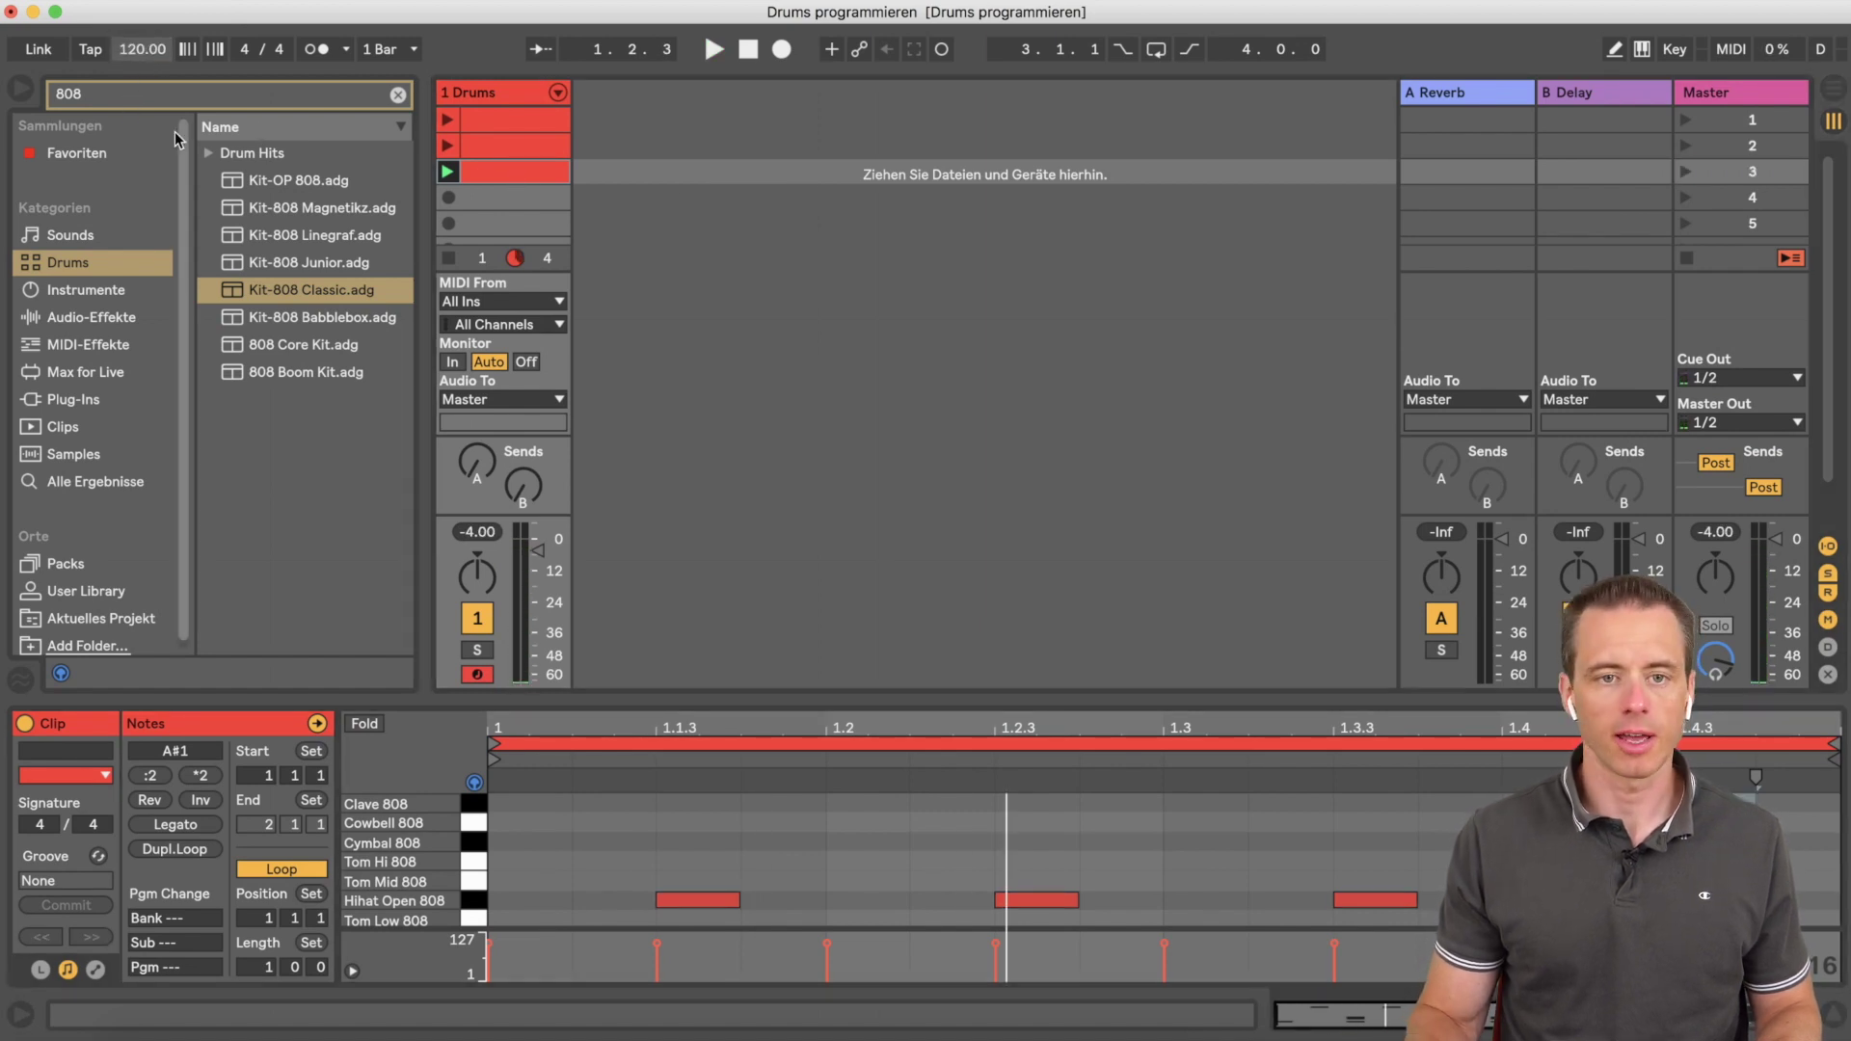
type("90")
key("Return")
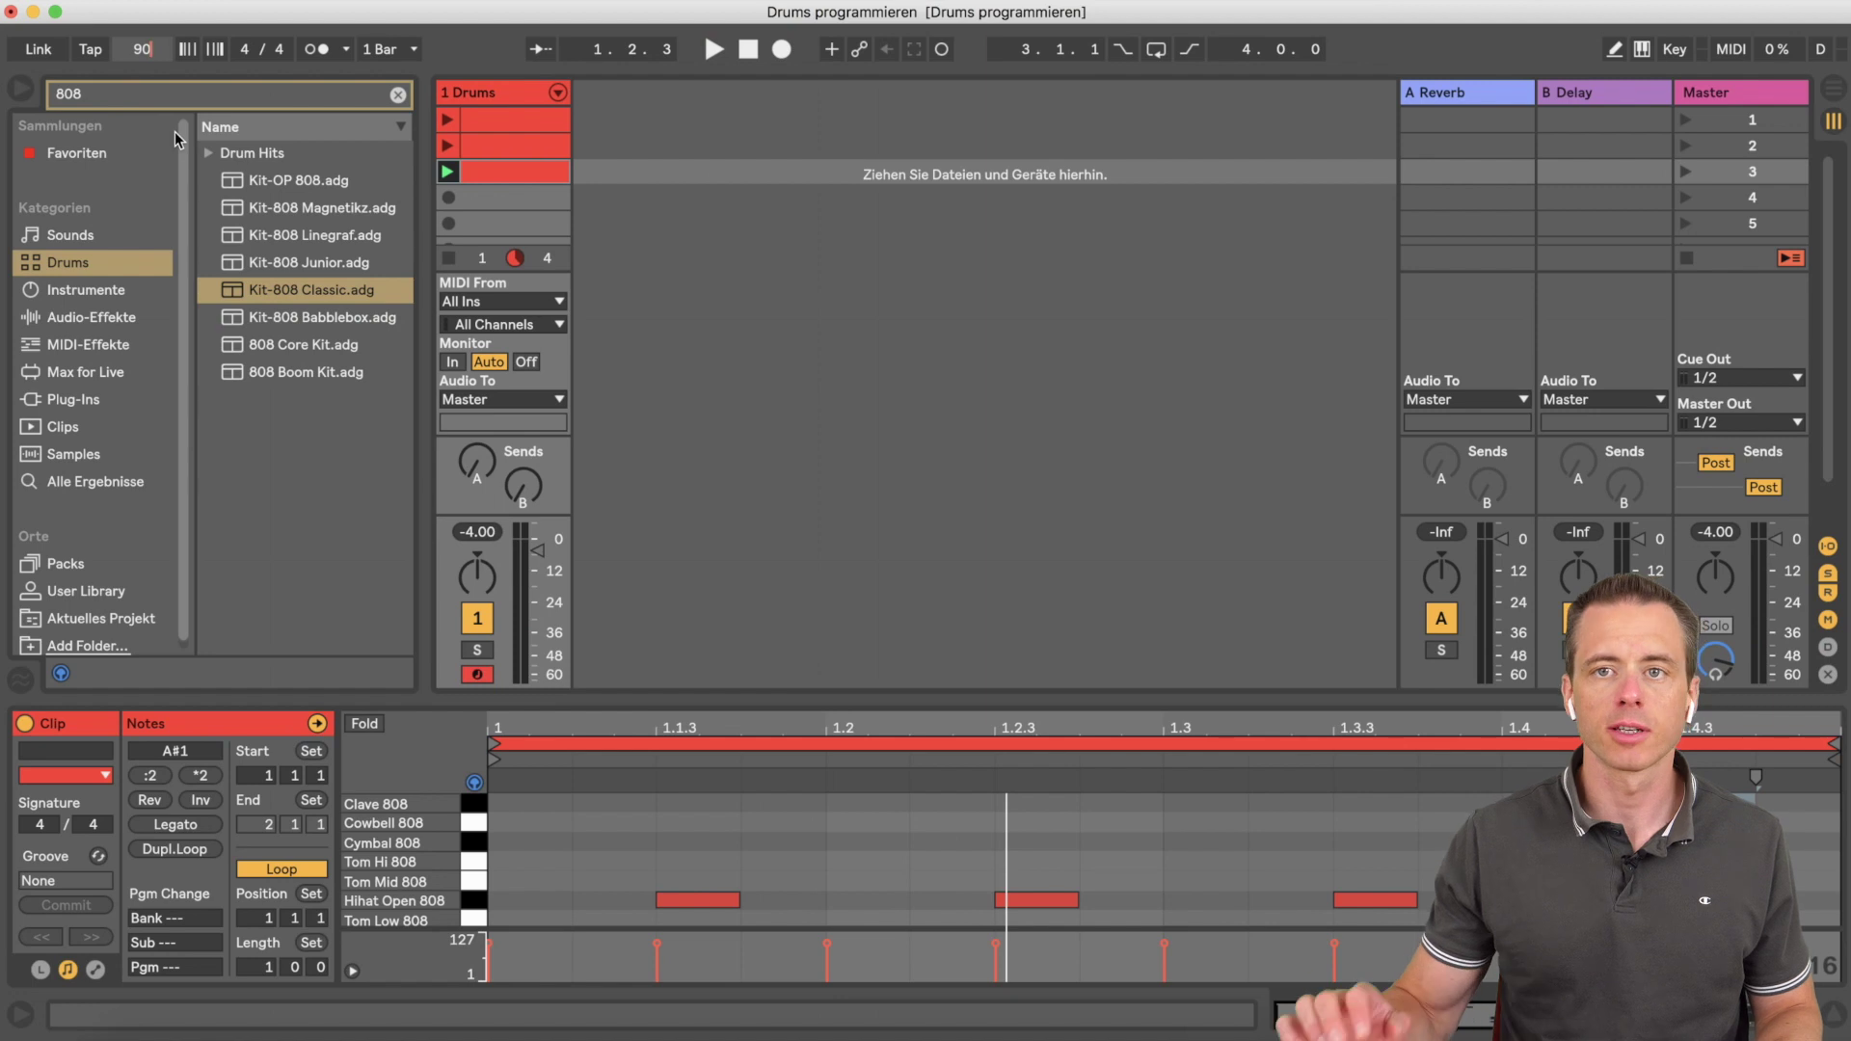
Step: Delete the Kick 808 notes on beats 1.2 and 1.4 in the third clip
left_click_drag(895, 703, 959, 184)
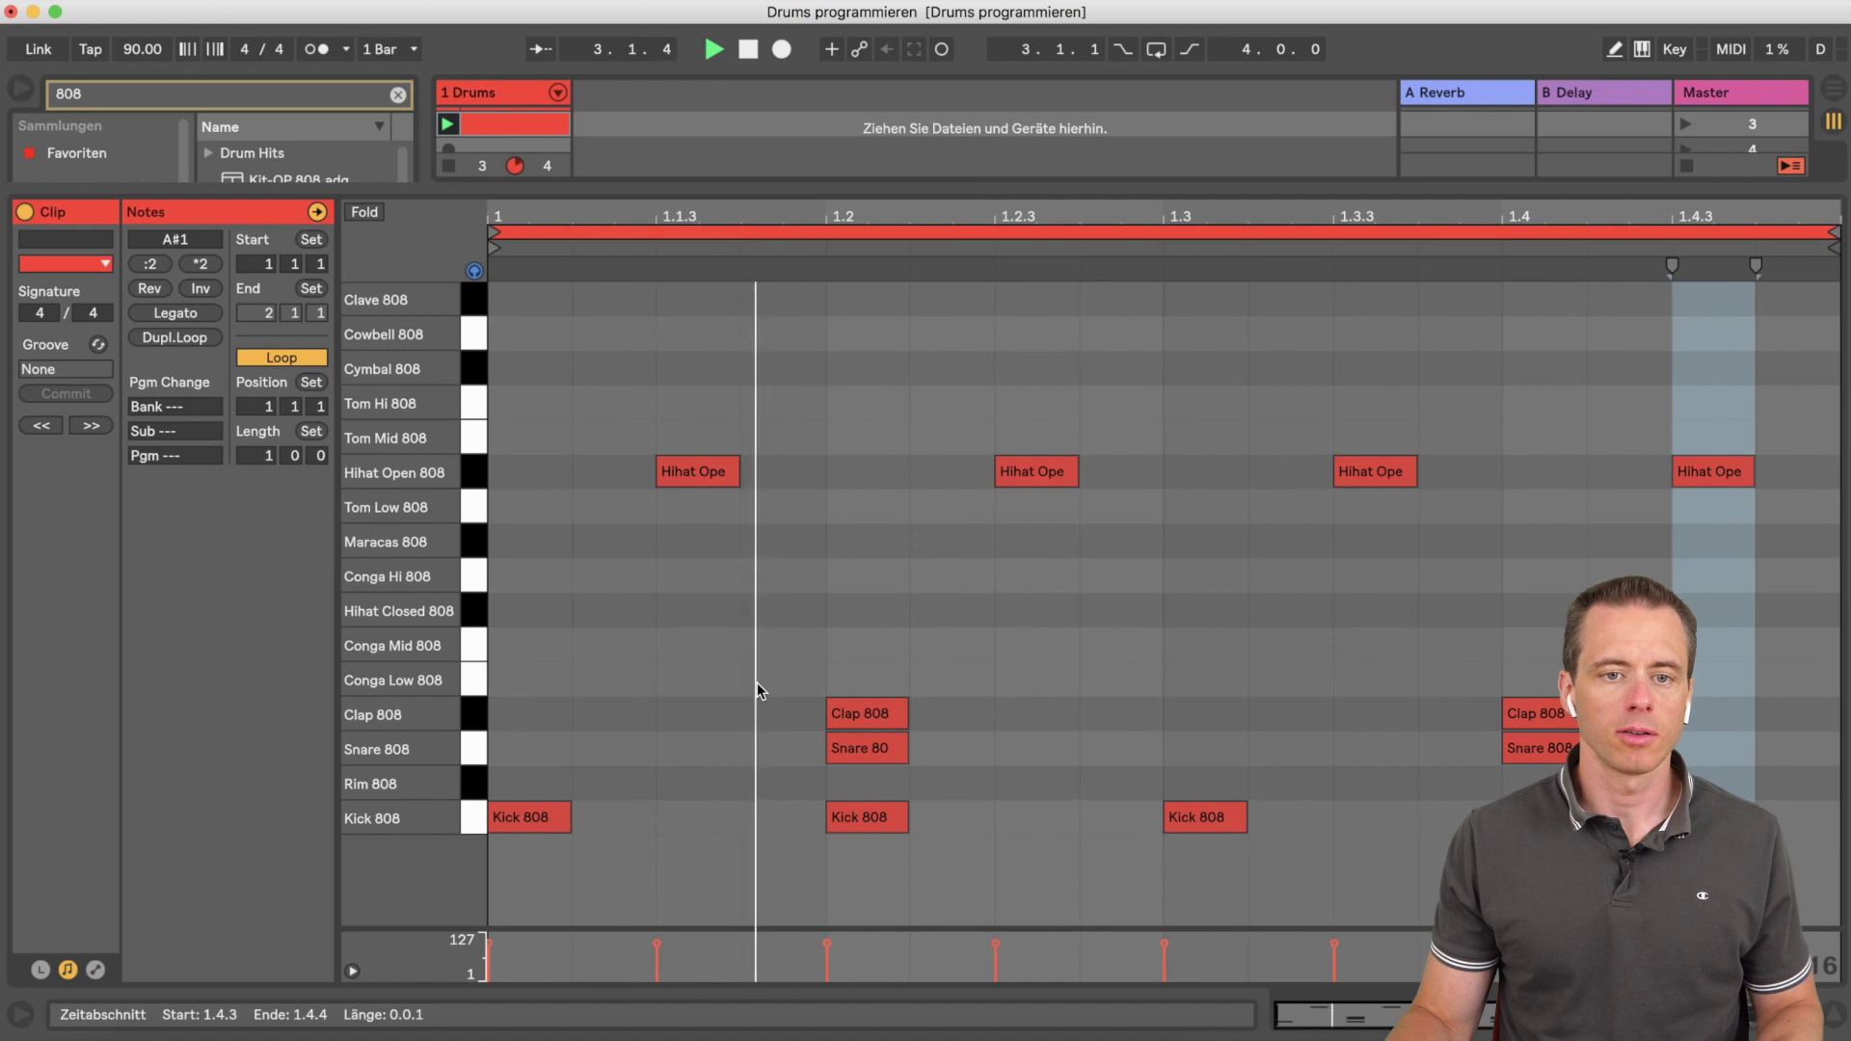
left_click(480, 480)
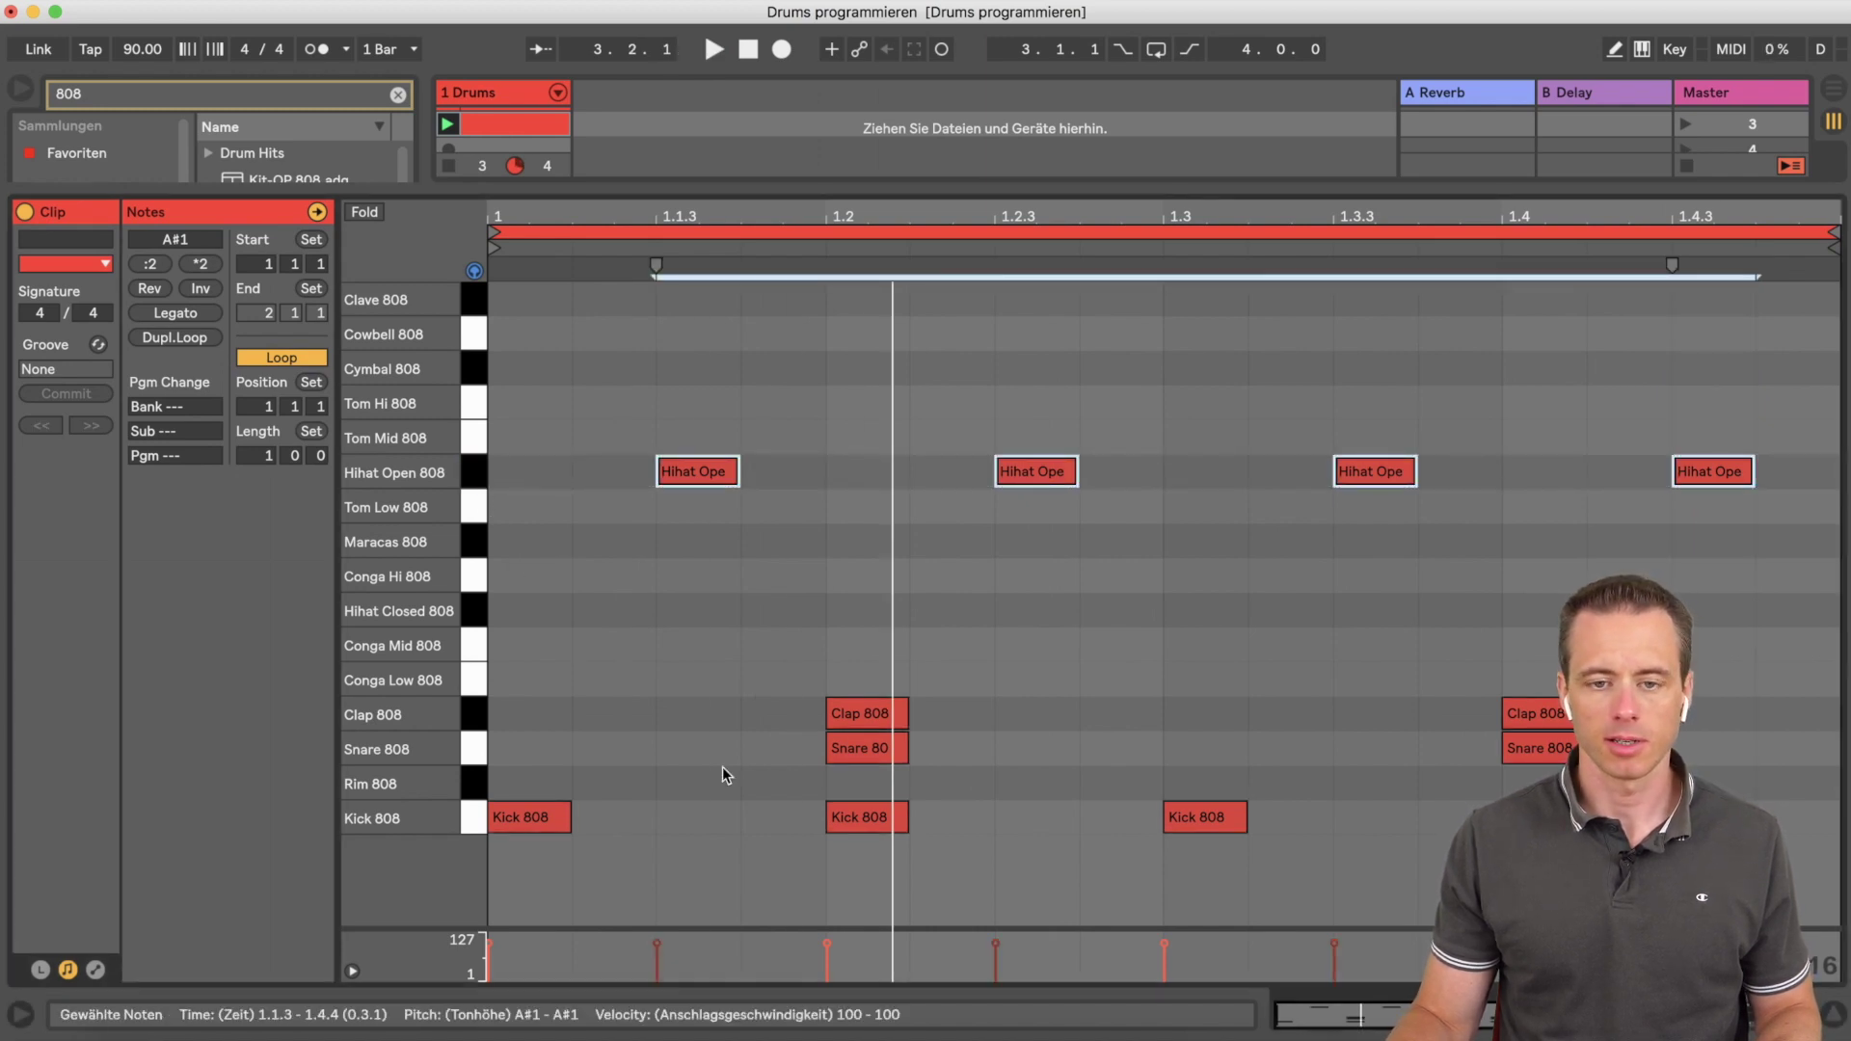
left_click(880, 818)
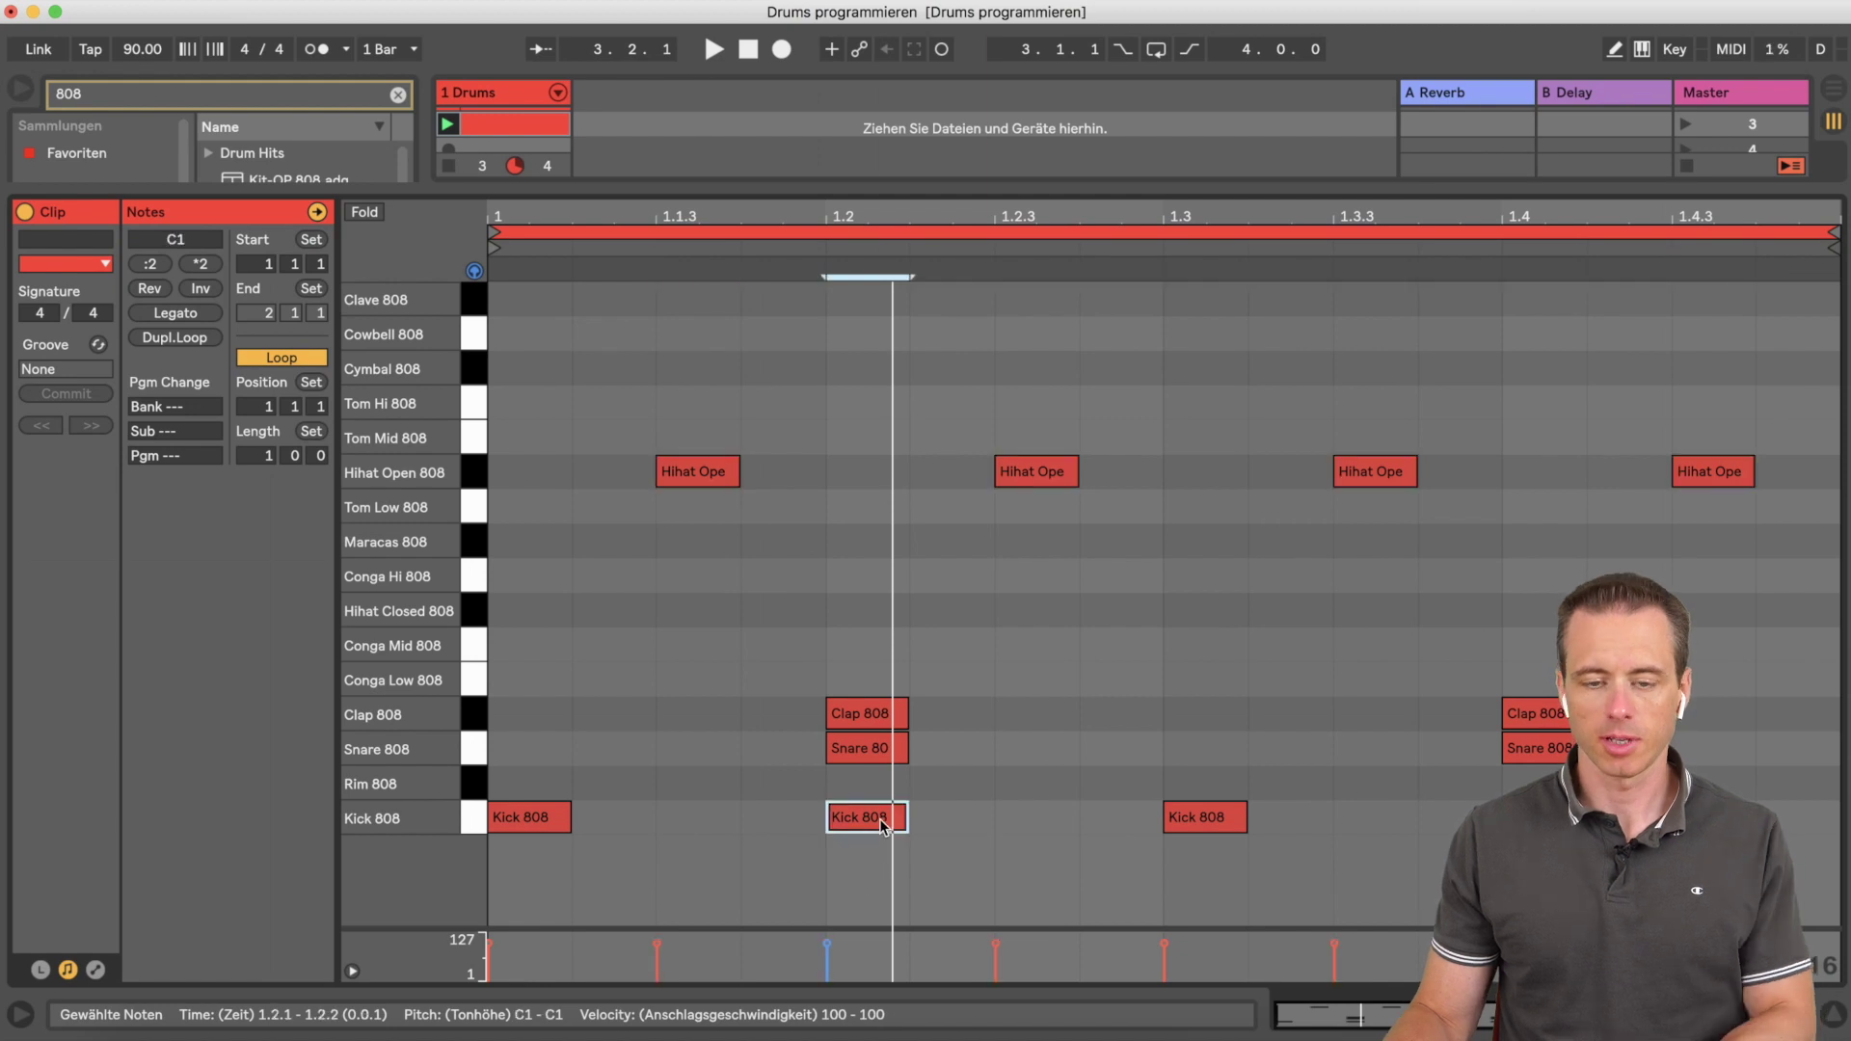
key("Delete")
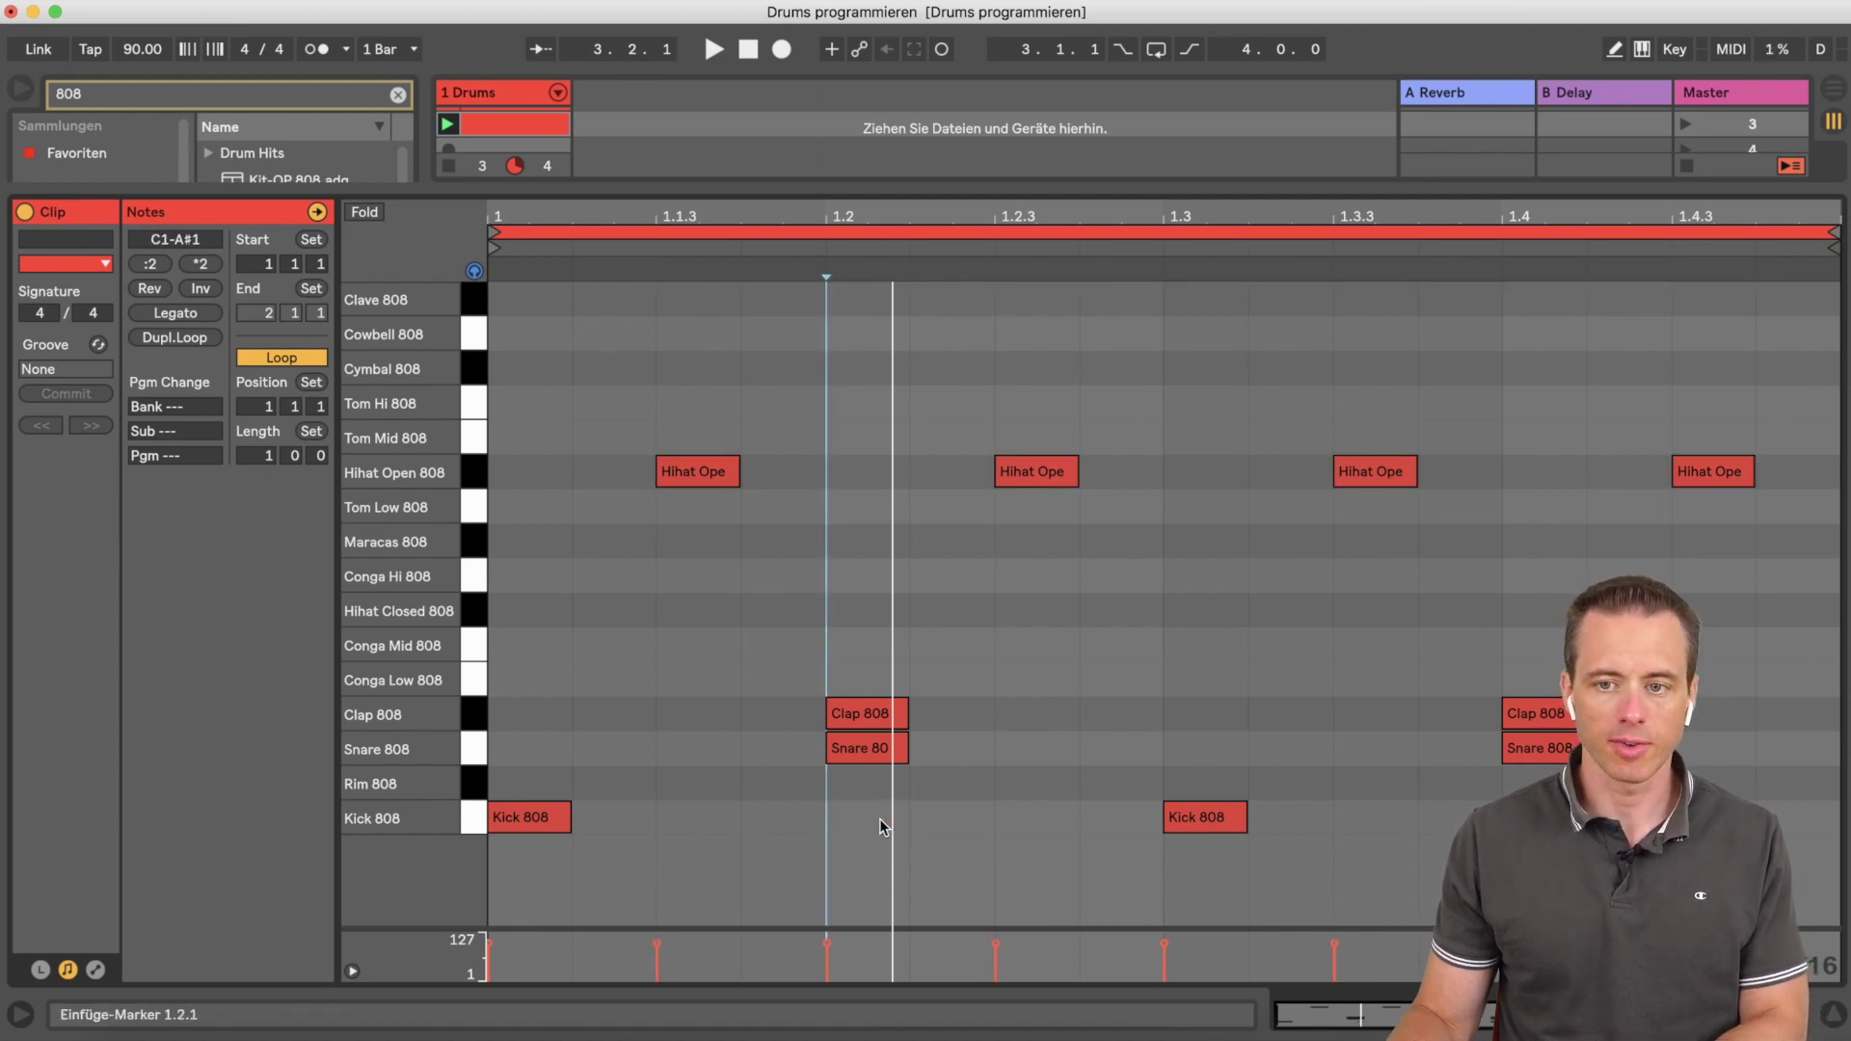
left_click(1524, 771)
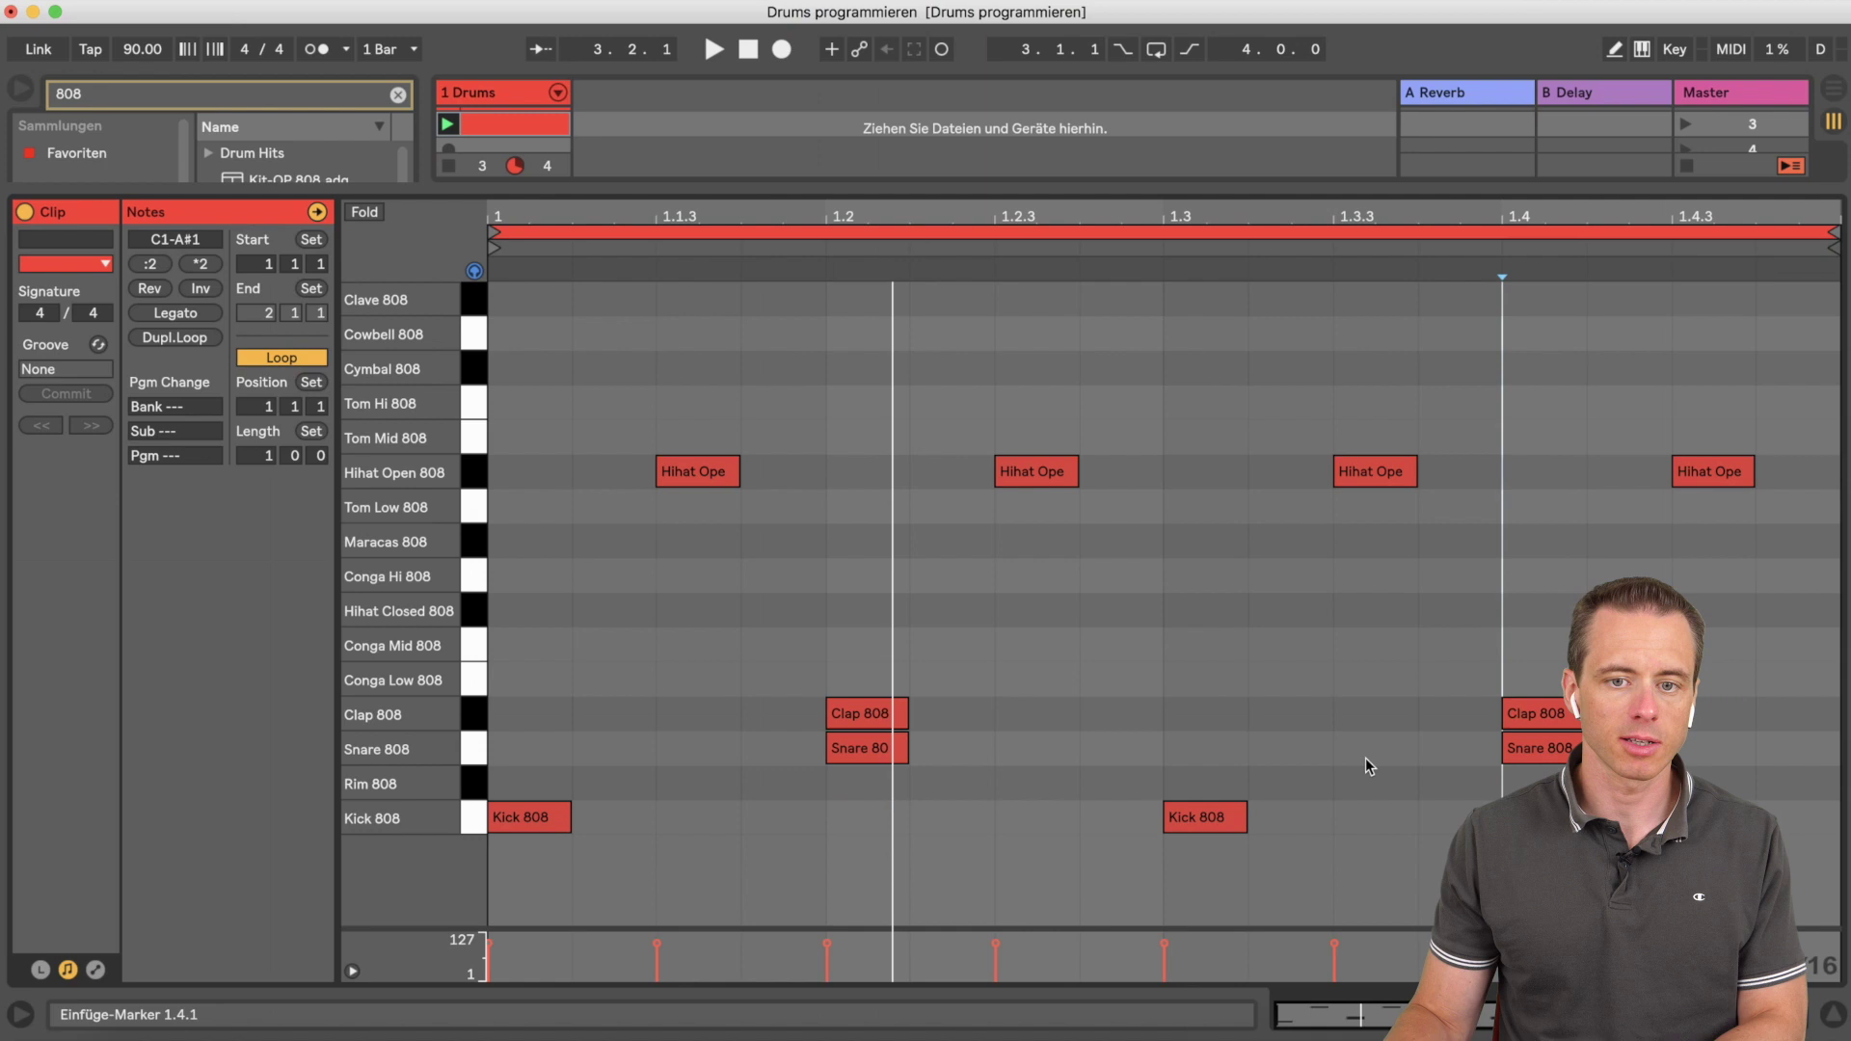
Step: Delete the Clap 808 notes on beats 1.2 and 1.4, keeping the Snare 808 notes there
left_click(860, 713)
key("Delete")
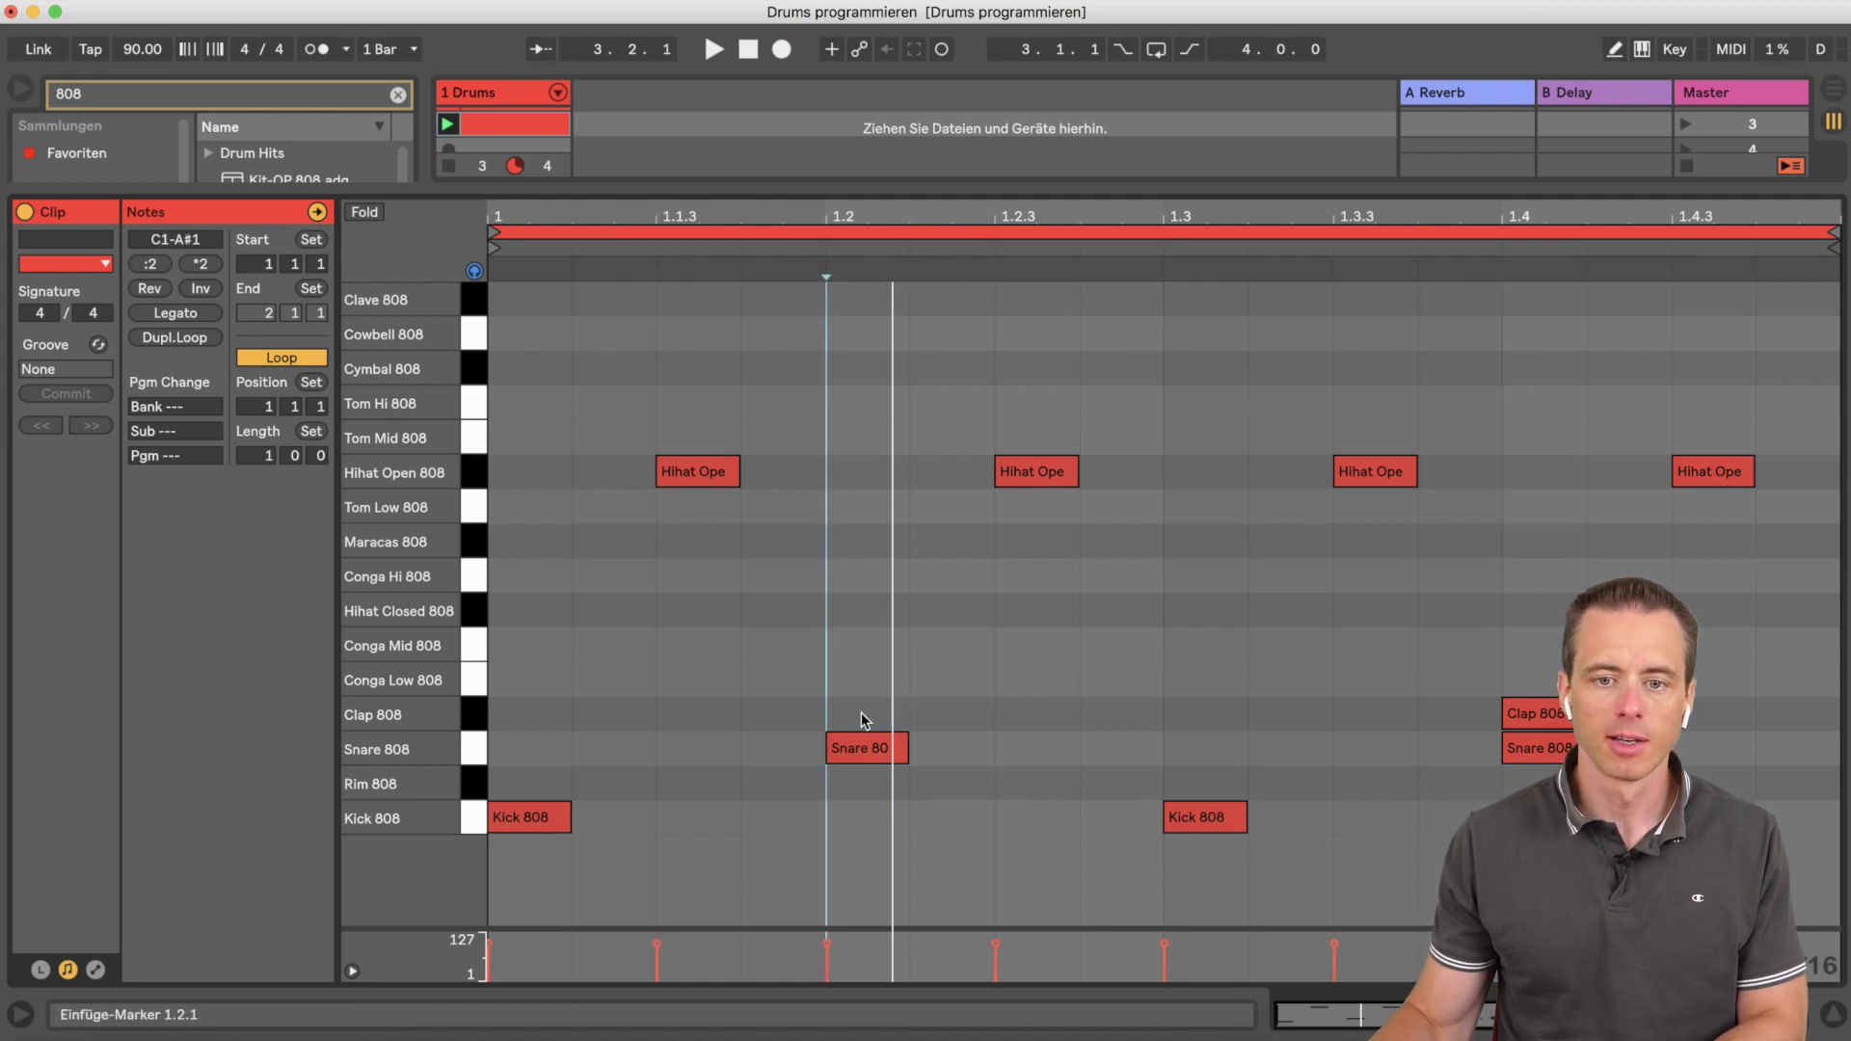
left_click(1536, 712)
key("Delete")
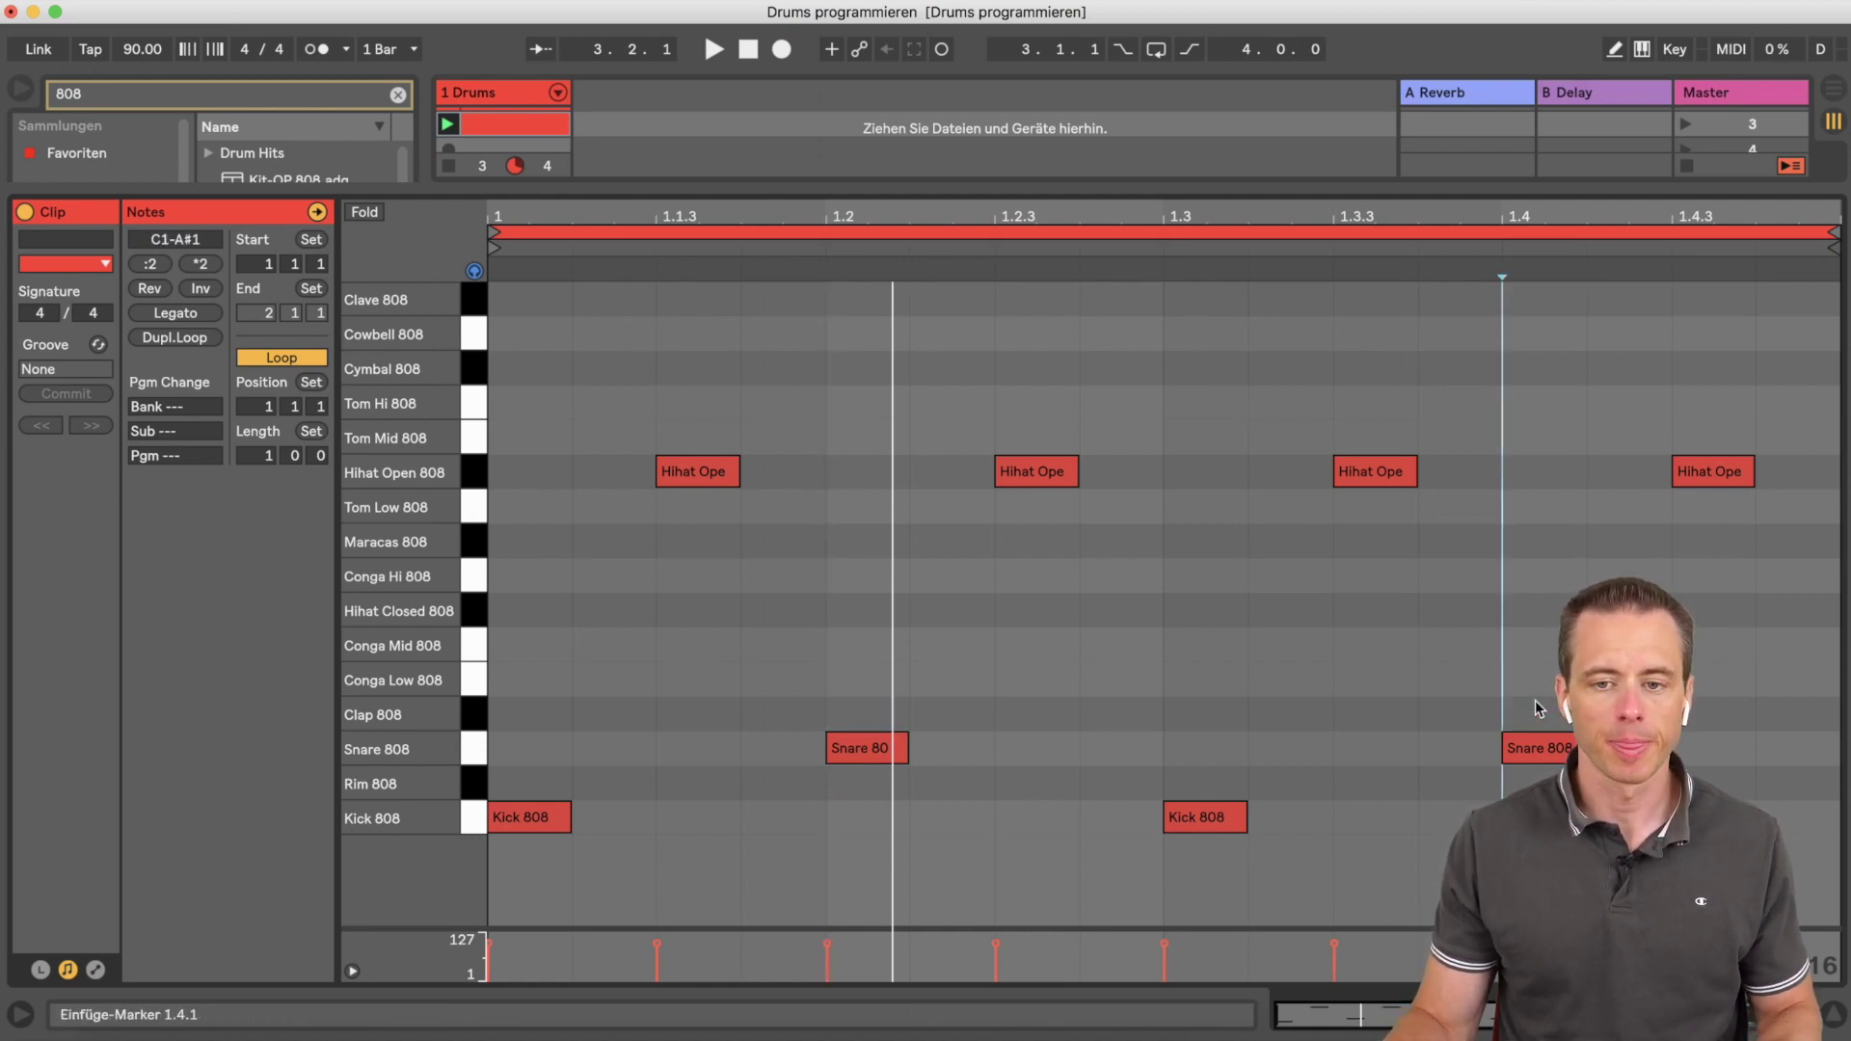
Step: Copy the Kick 808 note from beat 1.3 to 1.3.3 and start playback
left_click(1200, 819)
left_click_drag(1200, 818, 1350, 825)
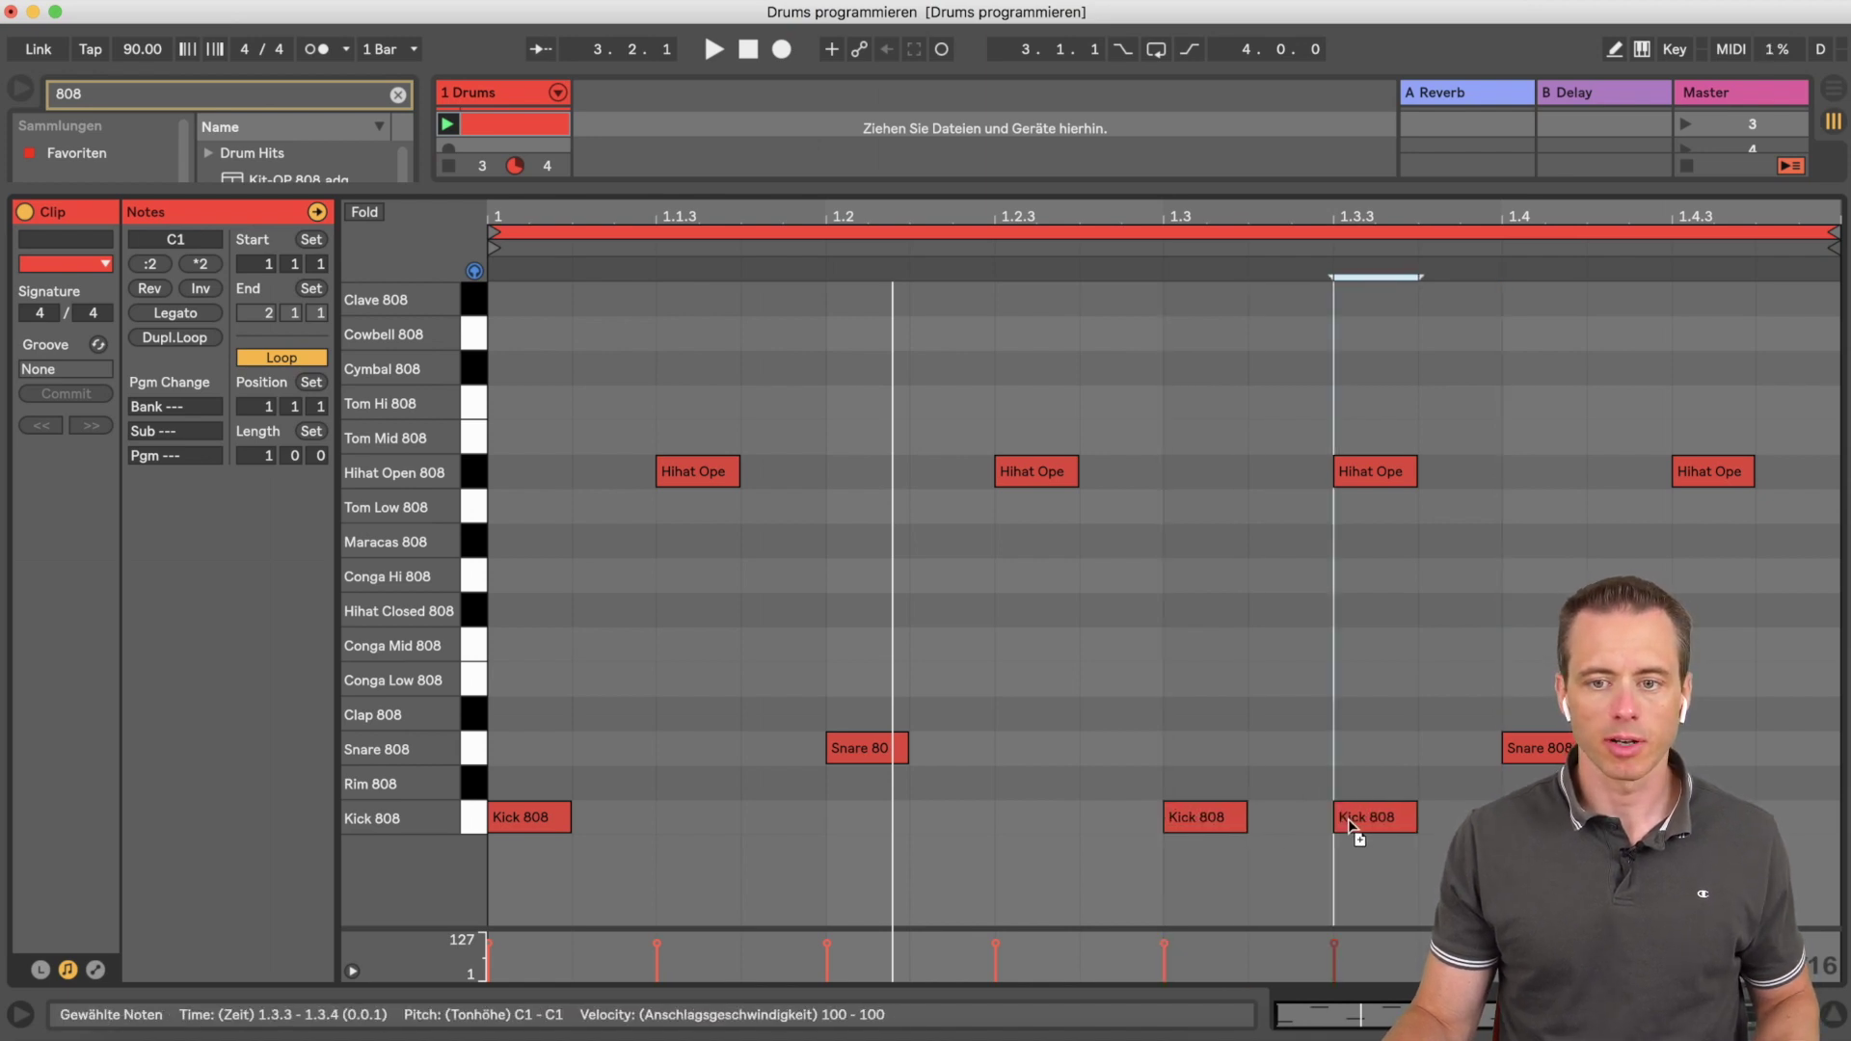
key("space")
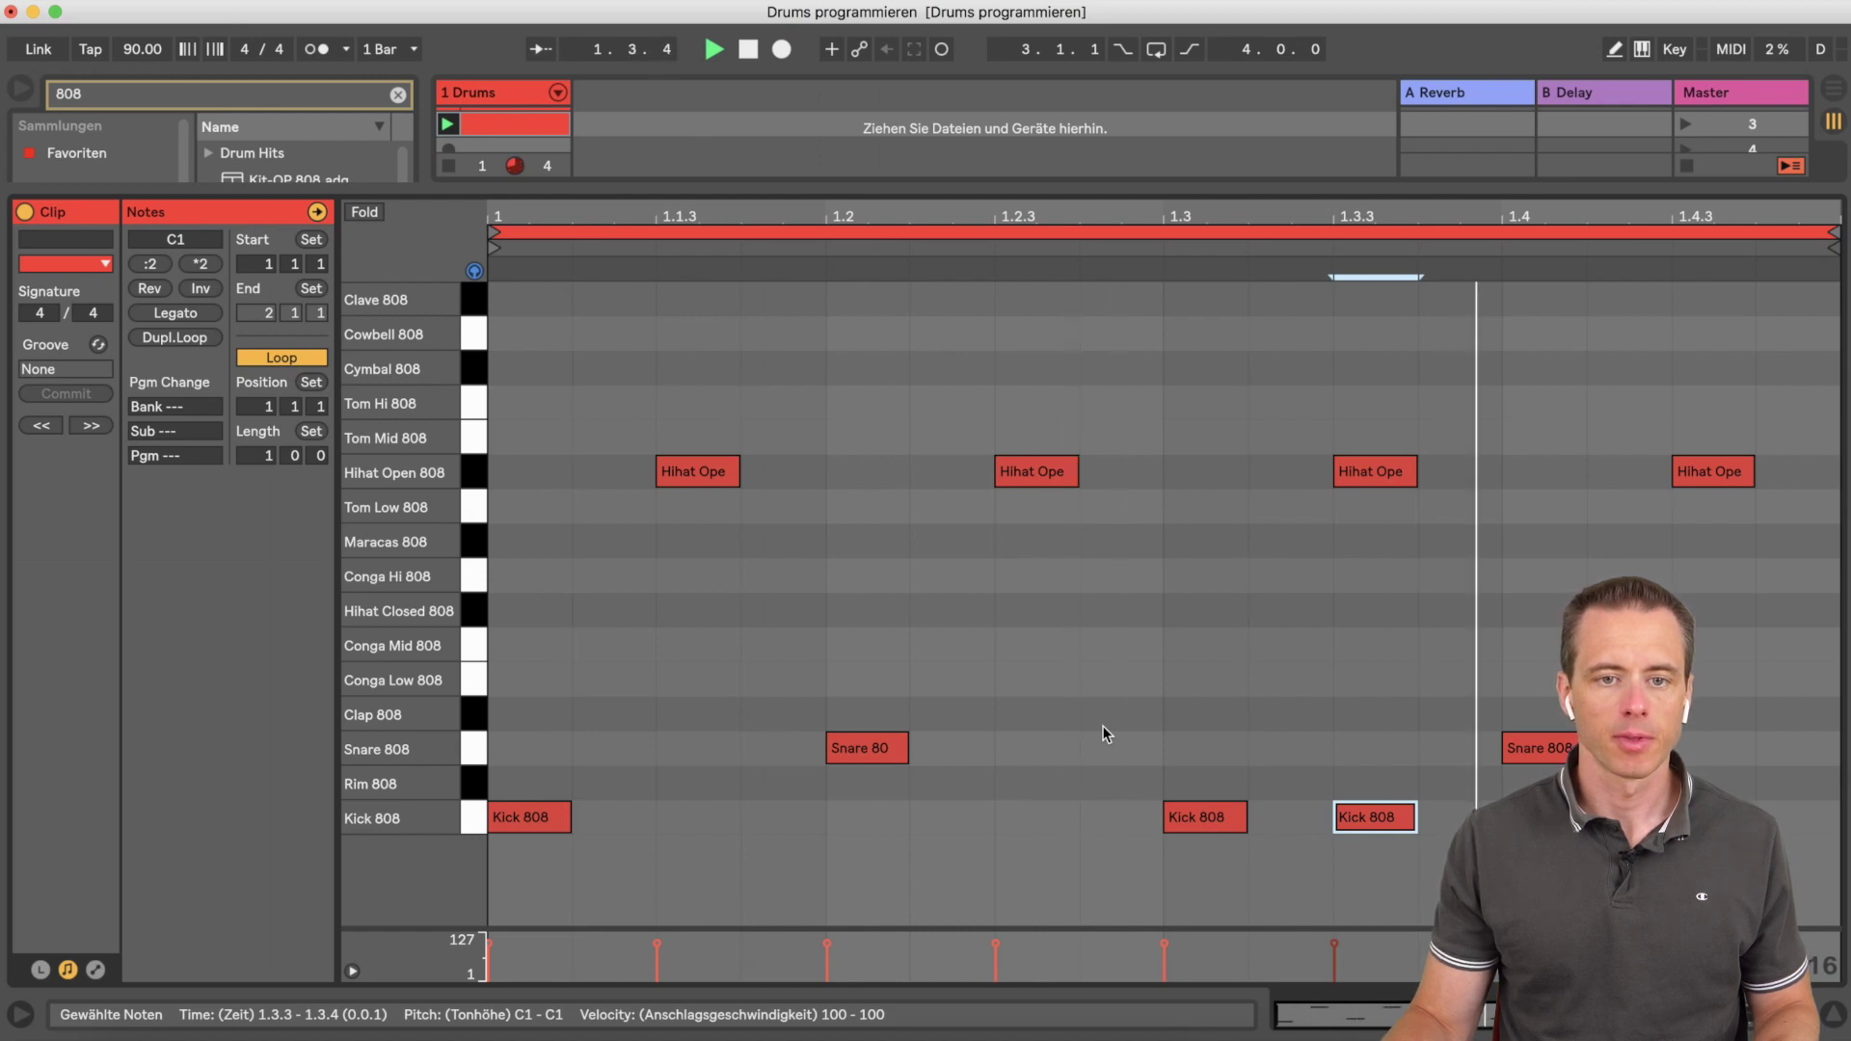
Step: Move the four Hihat Open 808 notes to Hihat Closed 808 and copy them onto the beats for a continuous eighth-note pattern
left_click(467, 472)
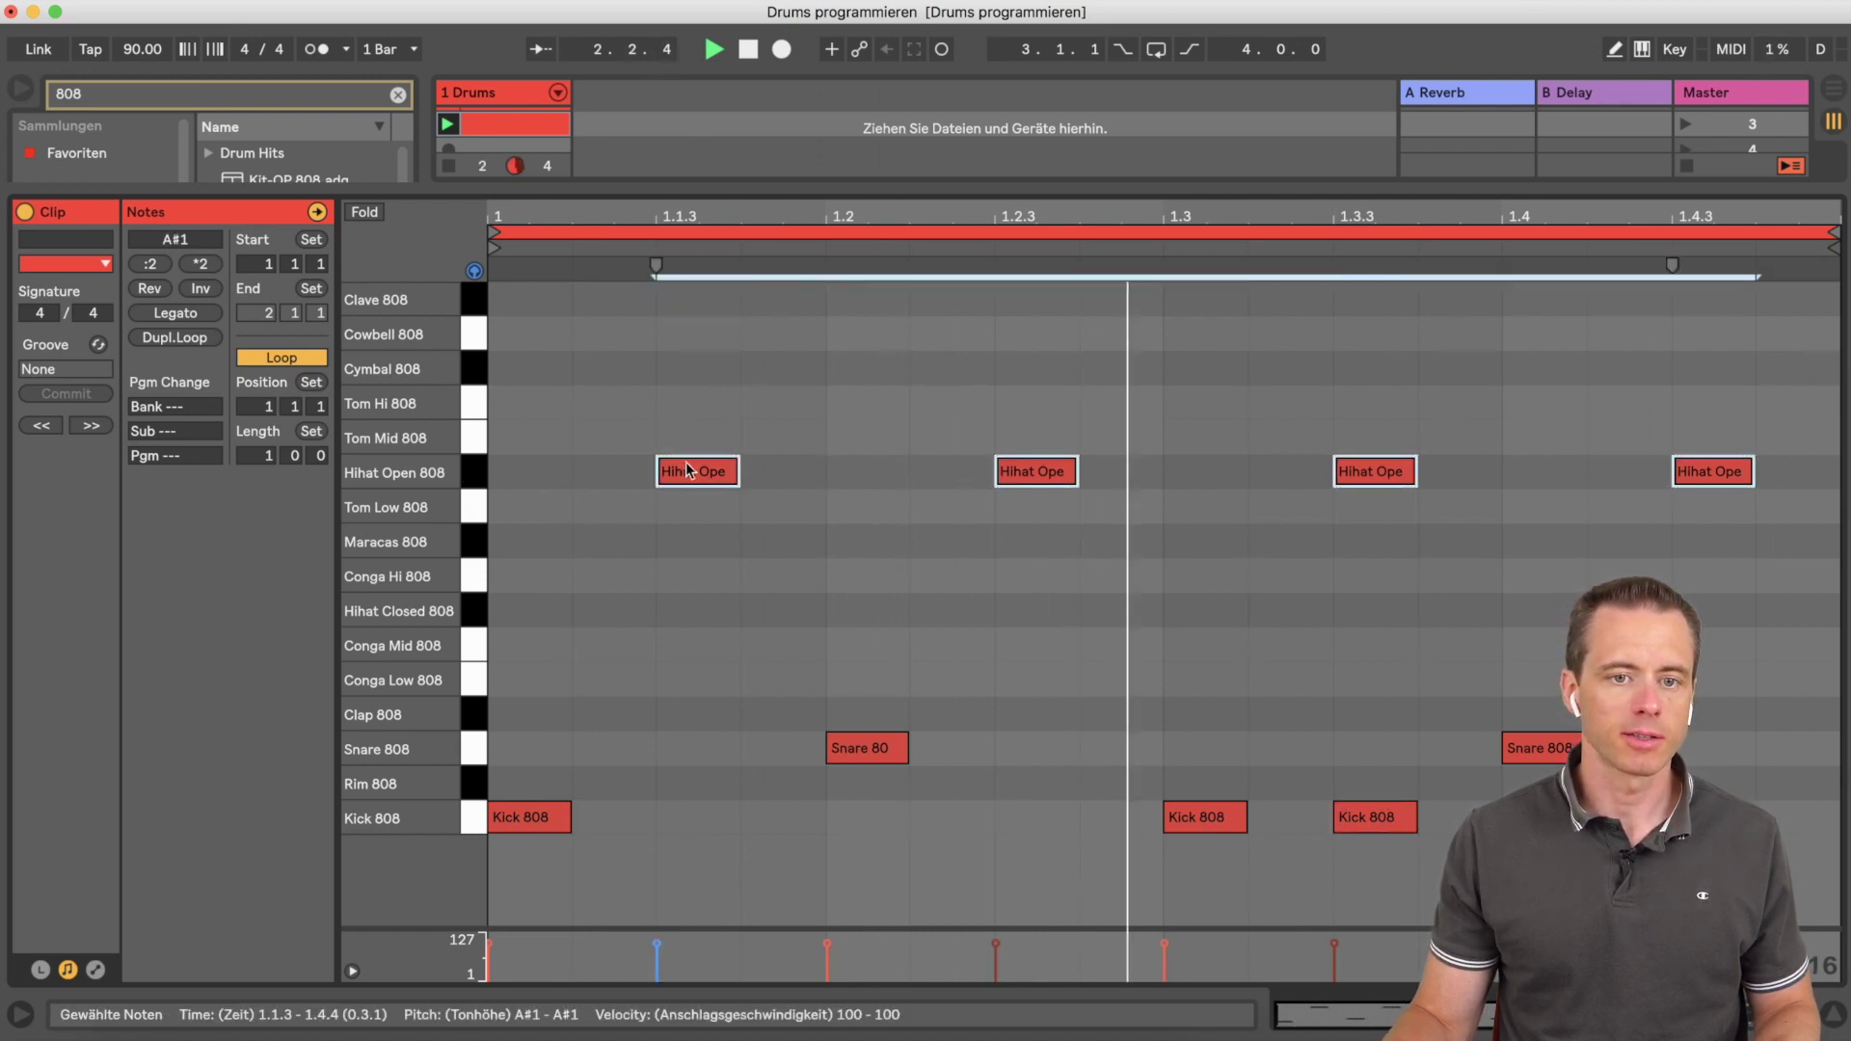
left_click_drag(690, 473, 528, 611)
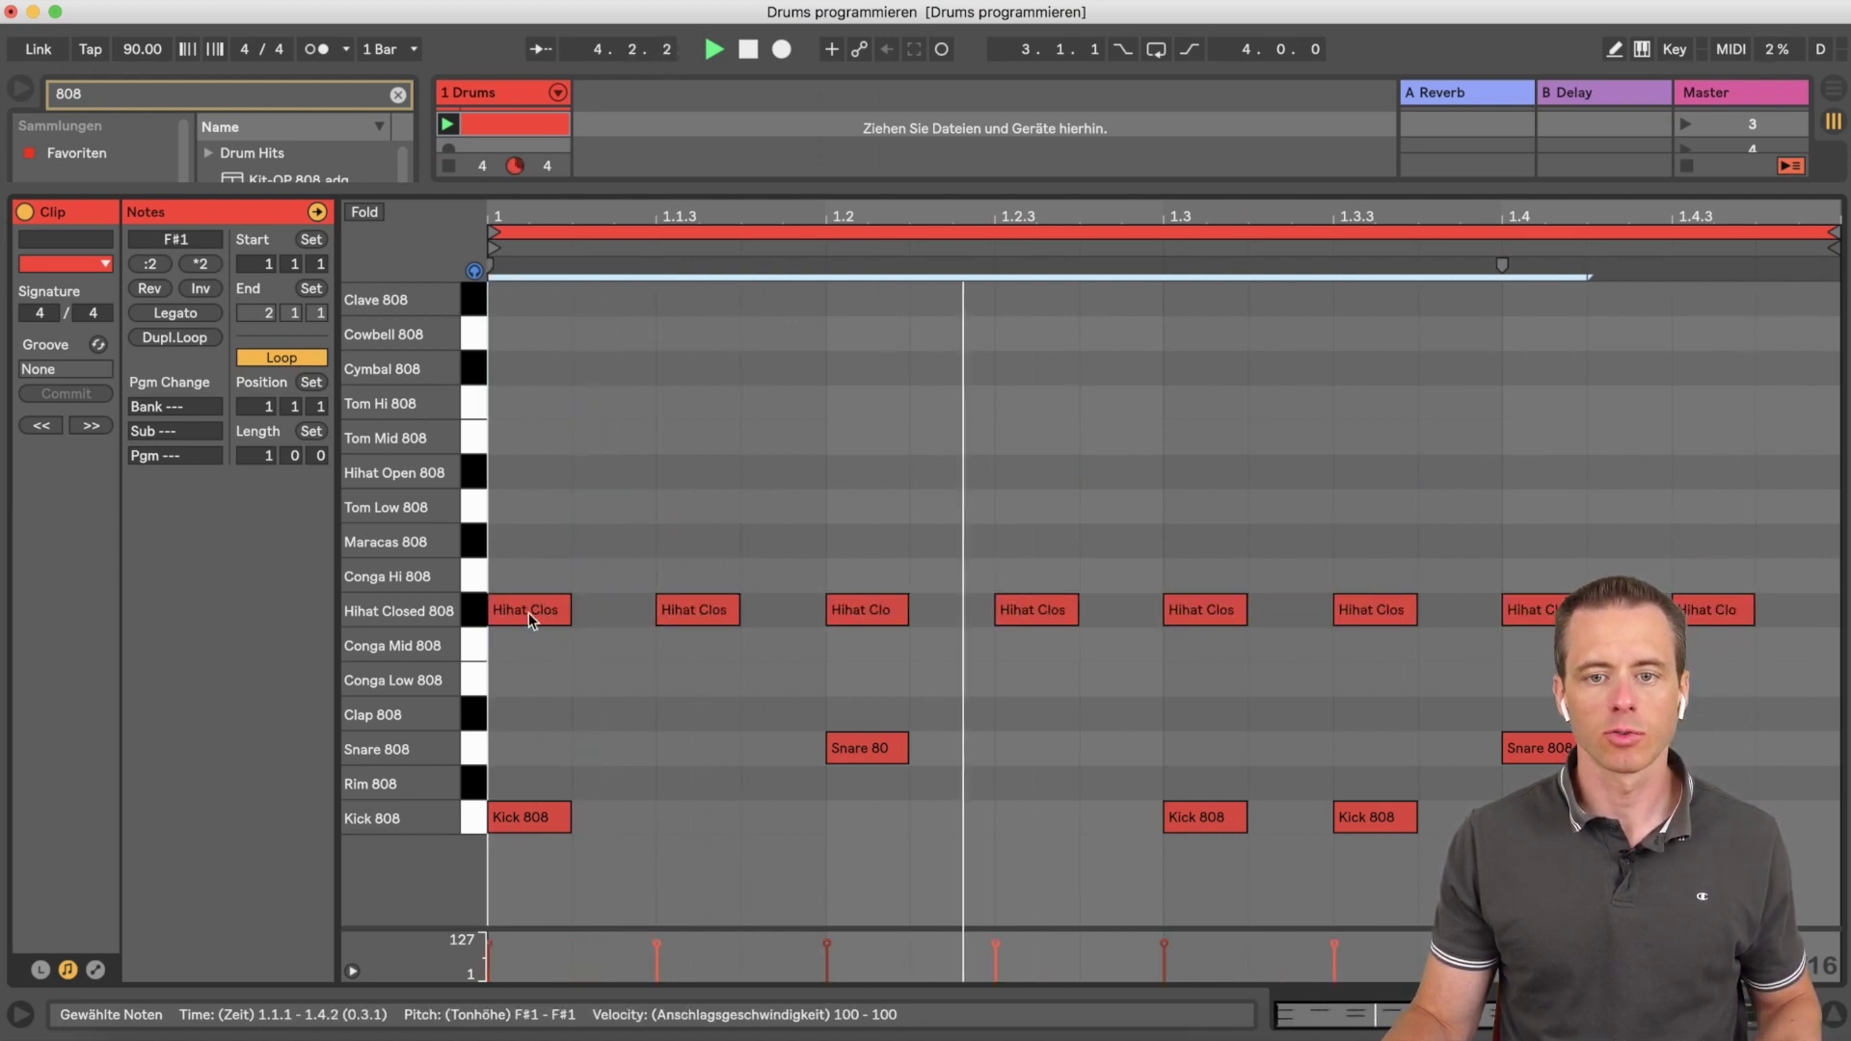
left_click(653, 745)
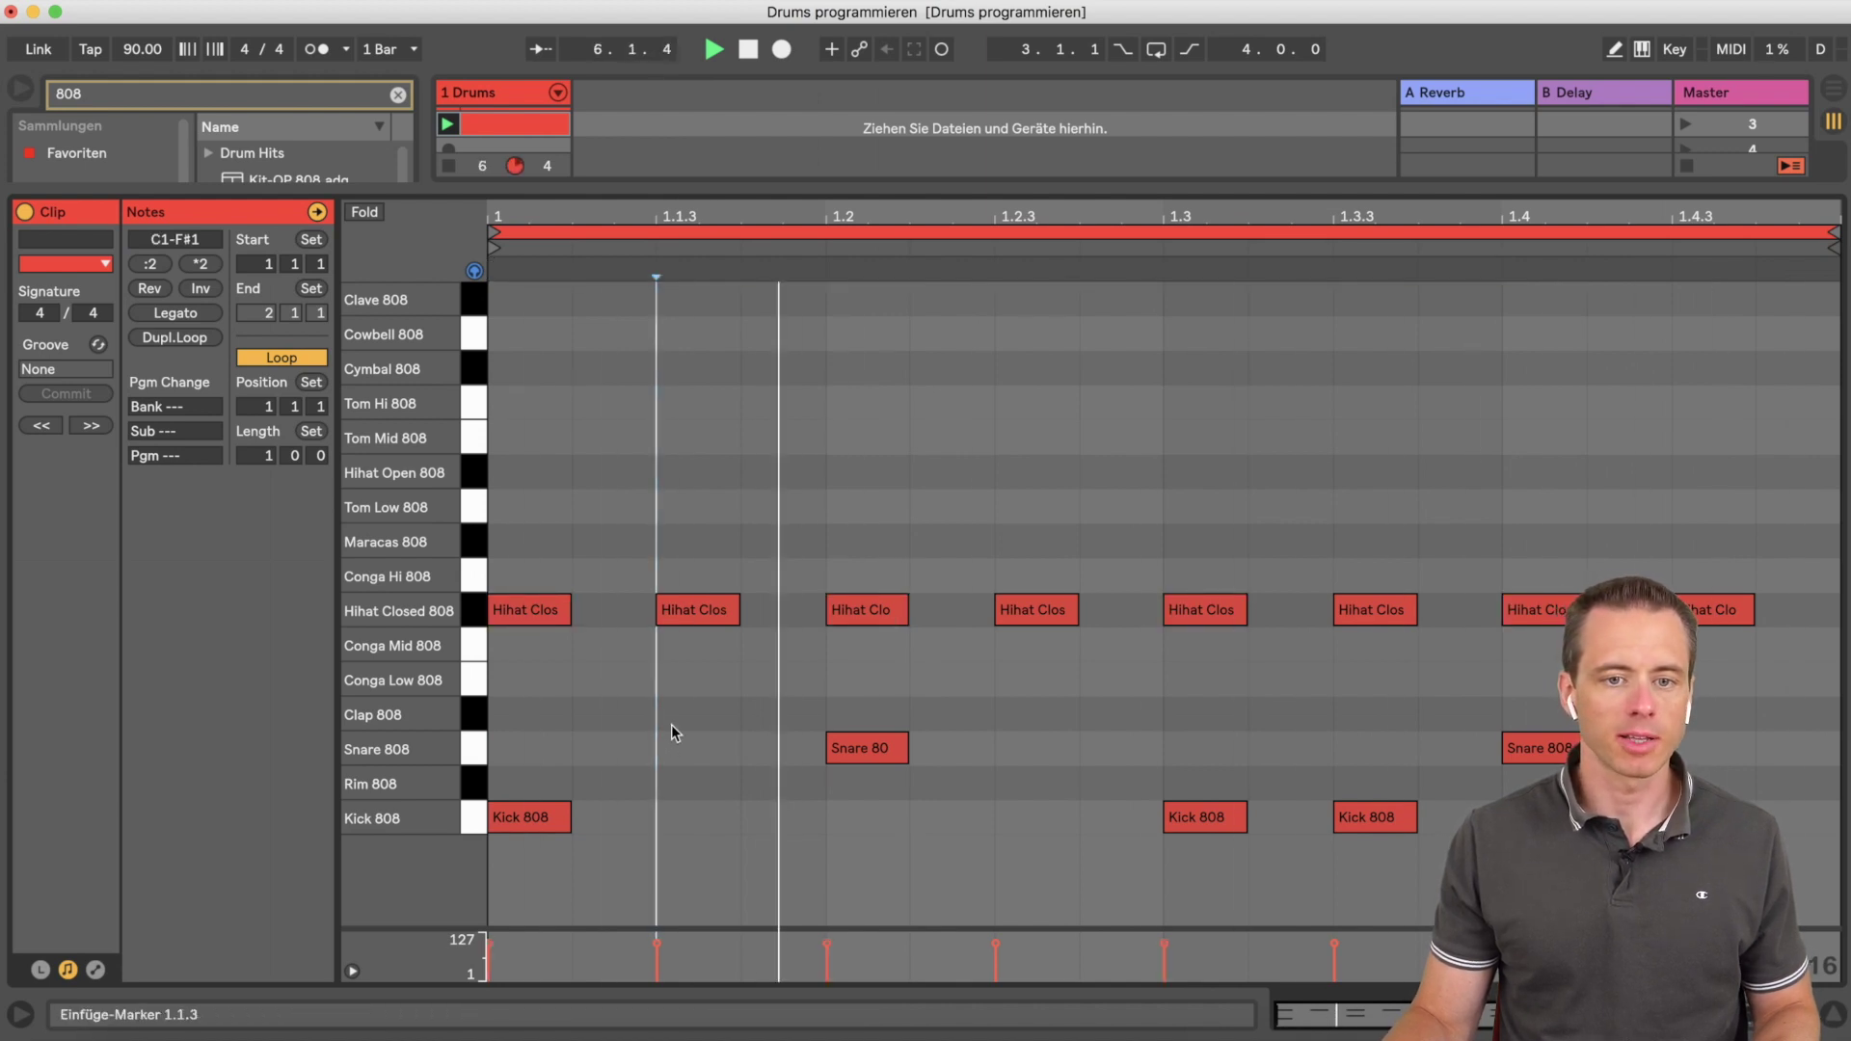
Step: Set the velocity of all Hihat Closed 808 notes to 63
left_click(476, 614)
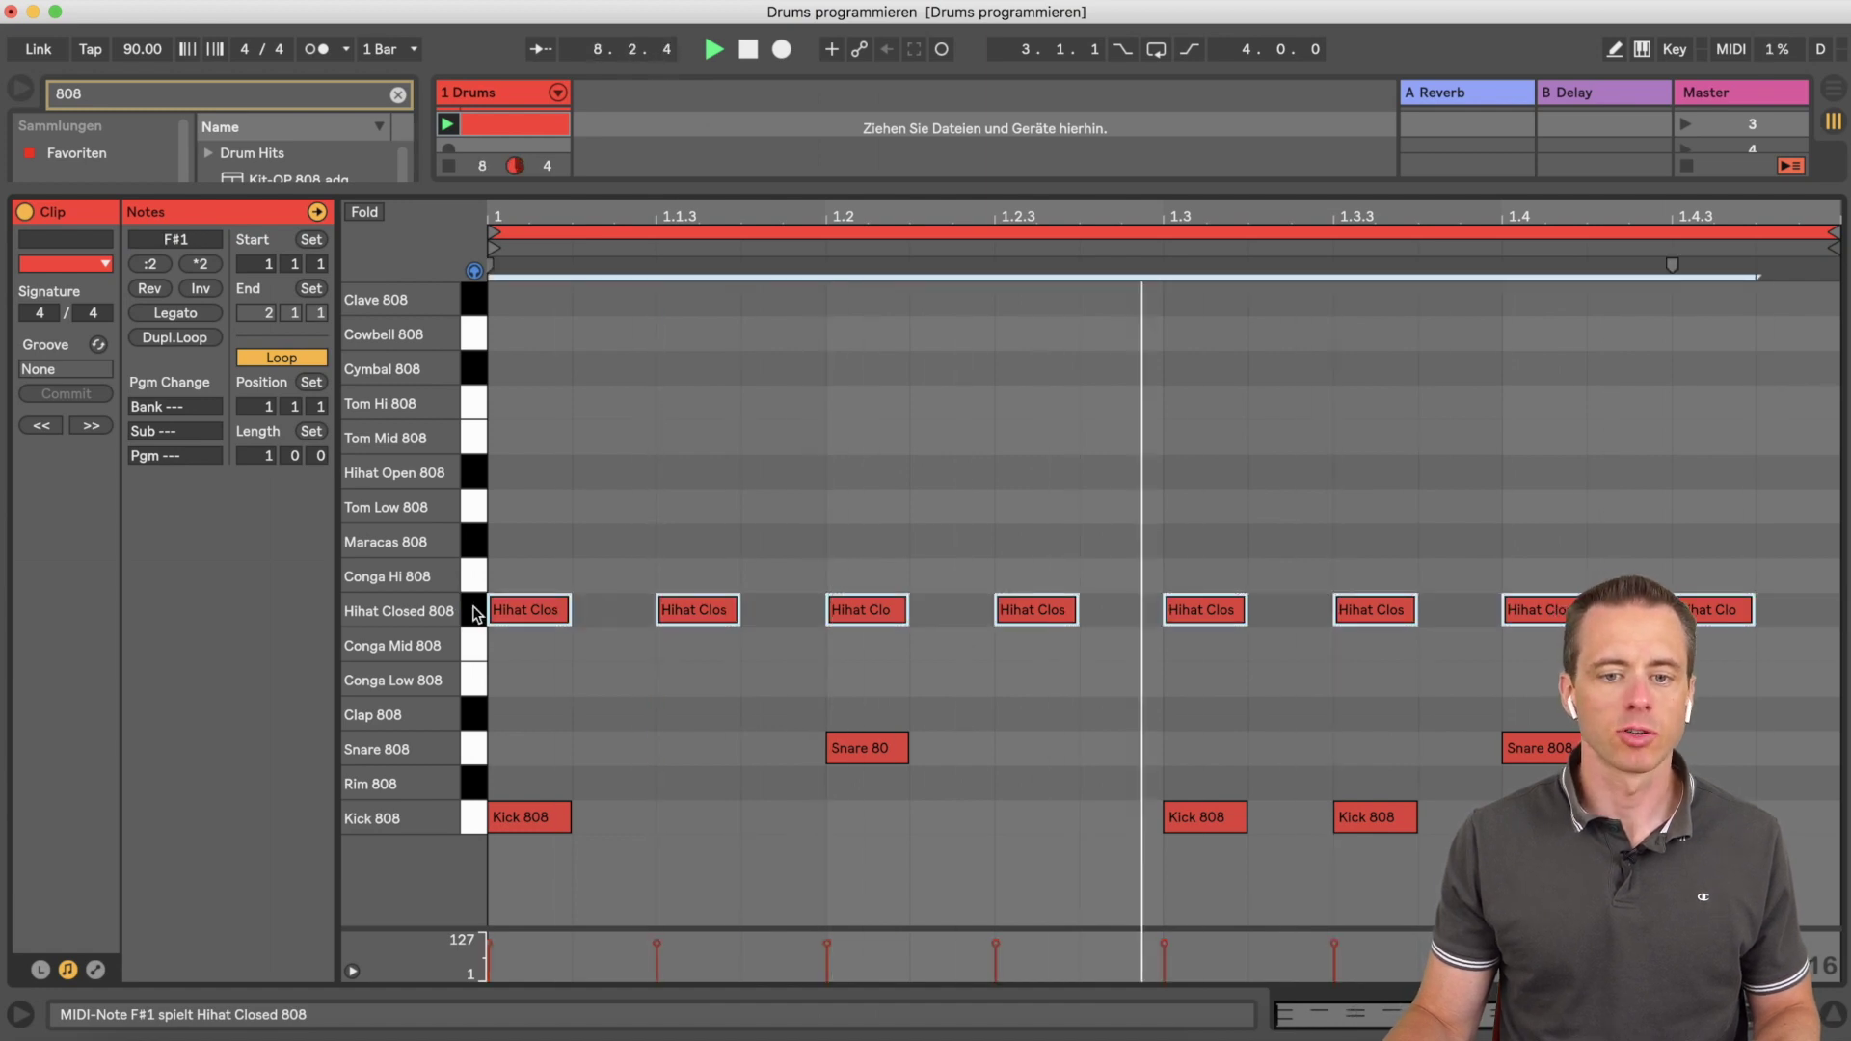
left_click_drag(724, 929, 738, 631)
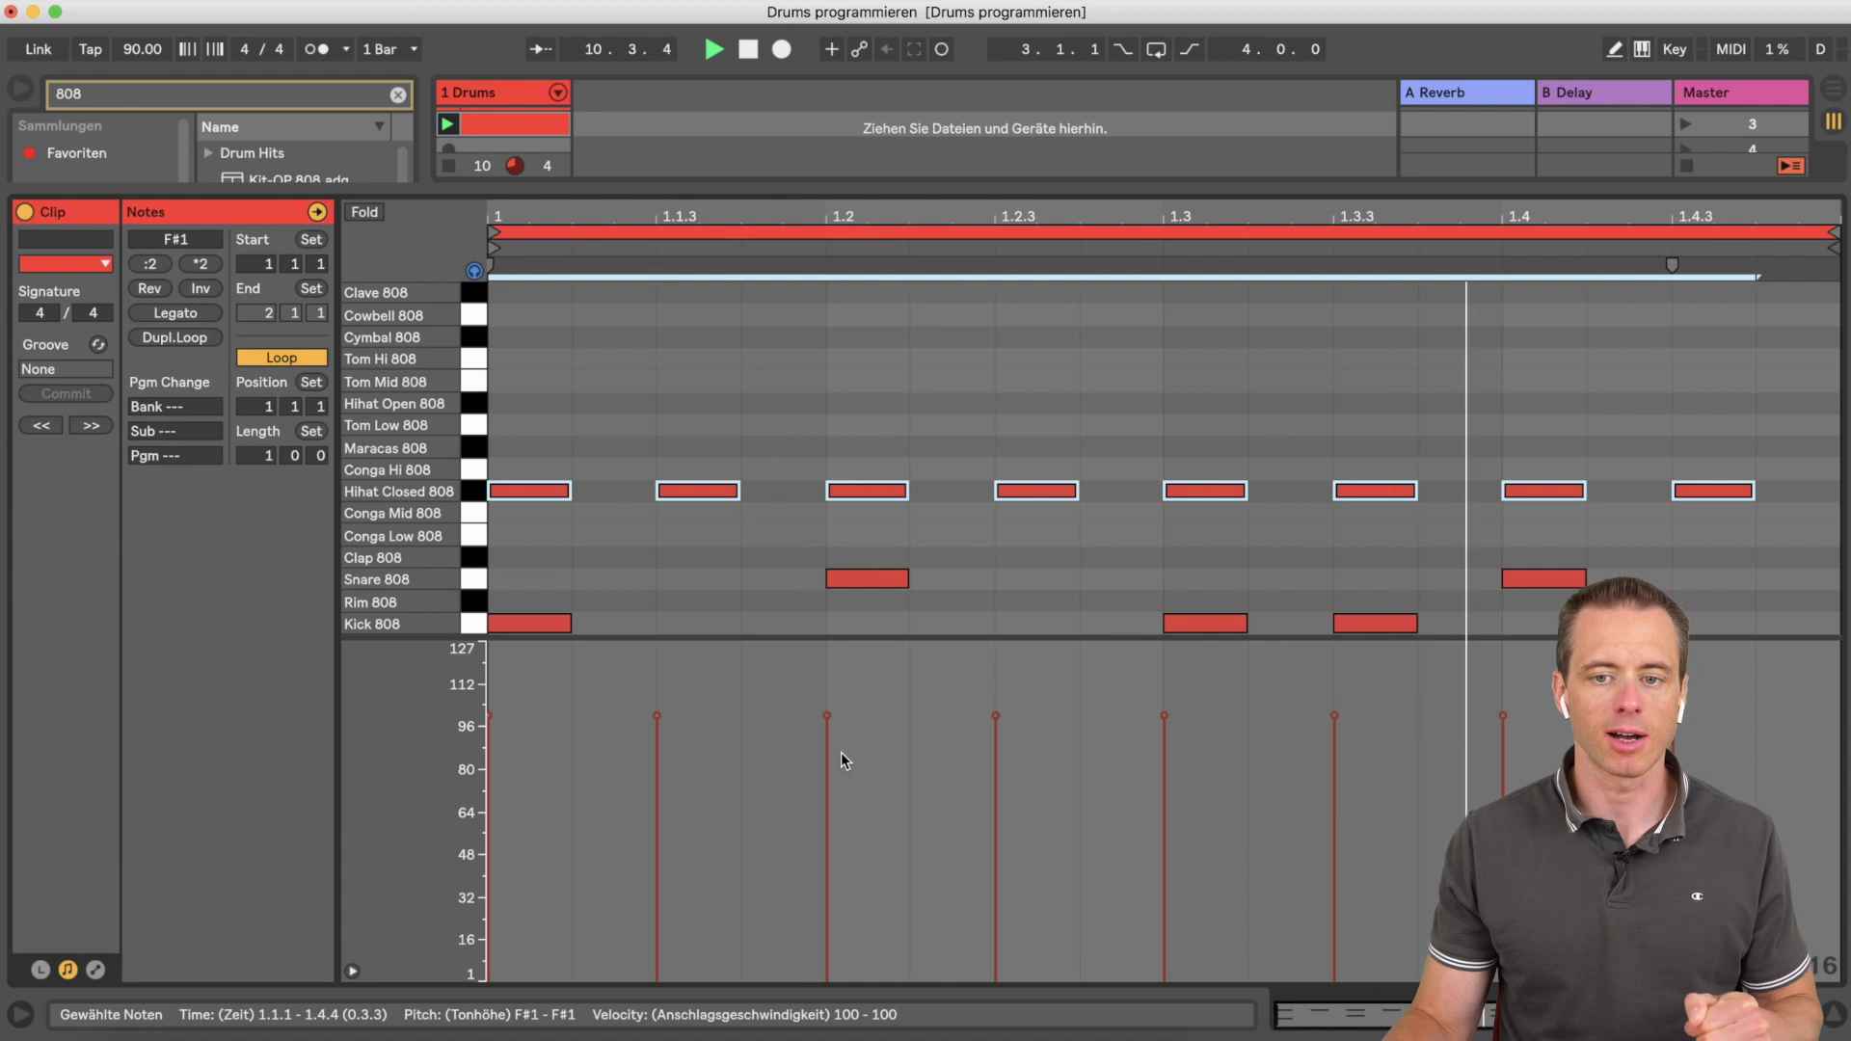
left_click_drag(1164, 719, 1165, 813)
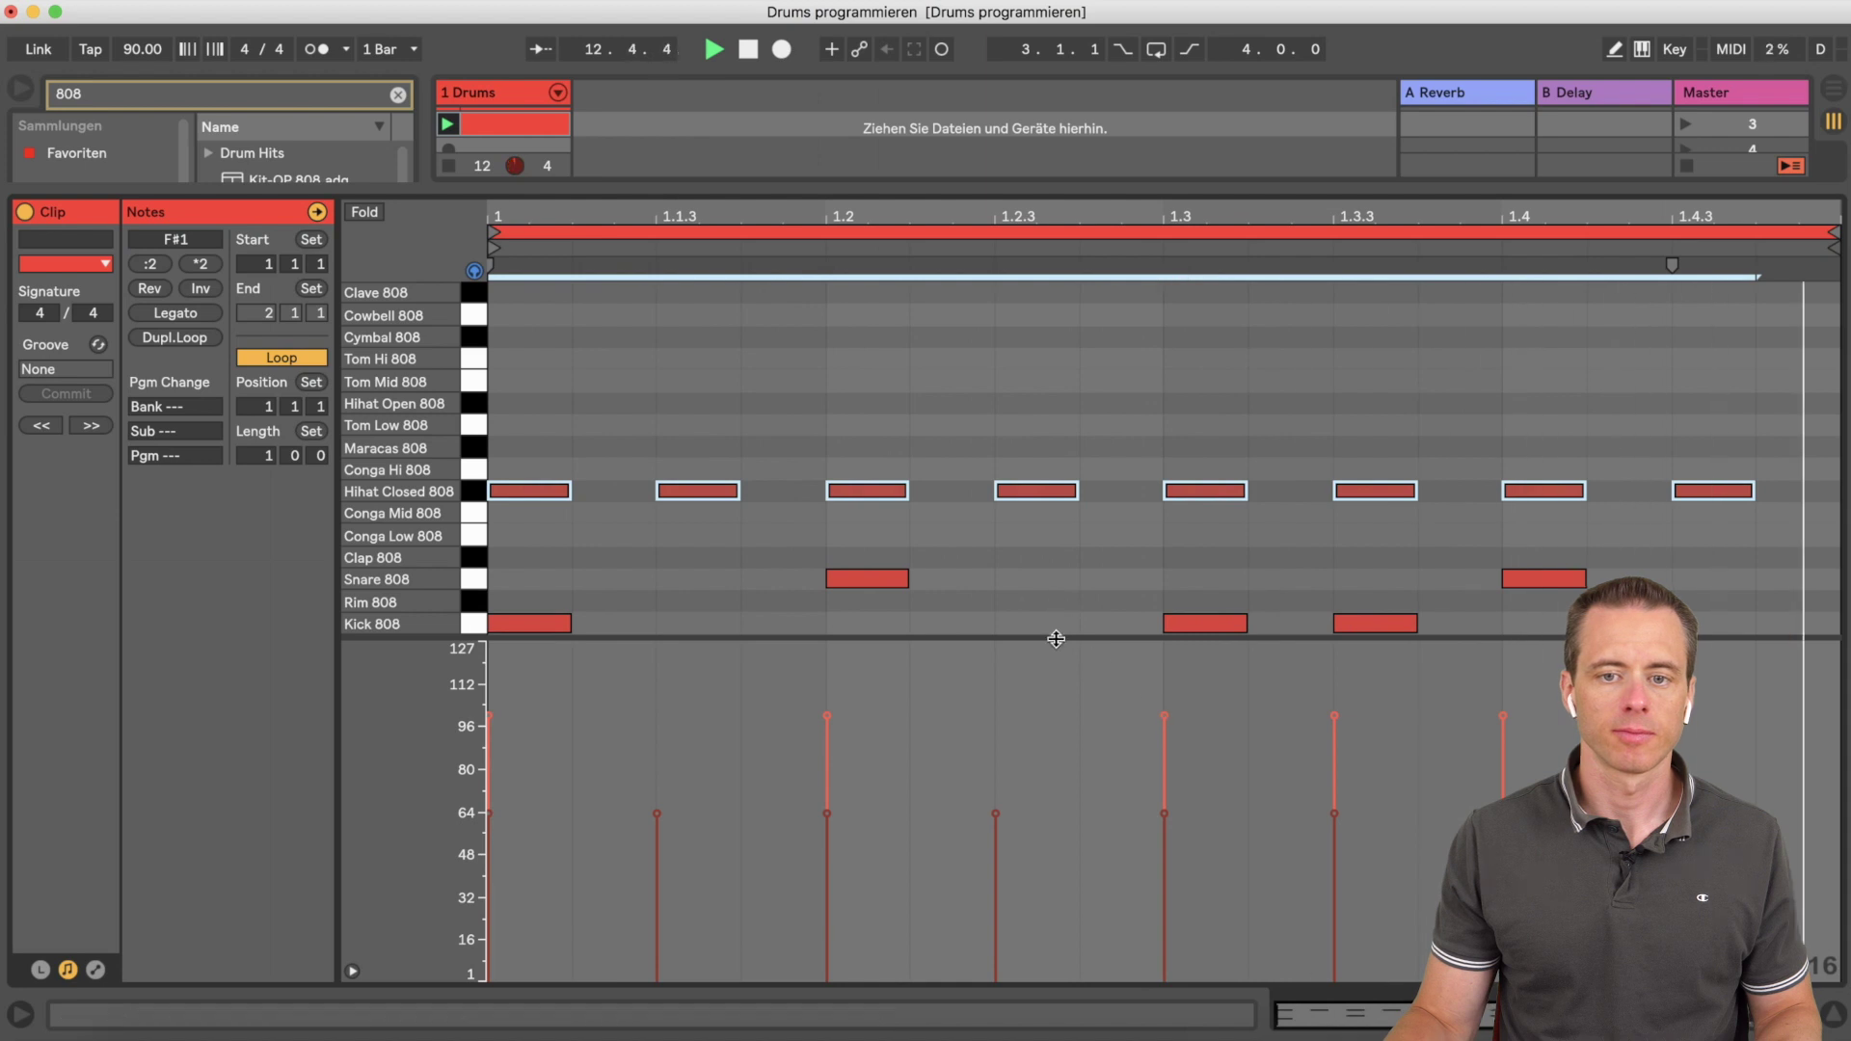
left_click_drag(1058, 633, 1056, 873)
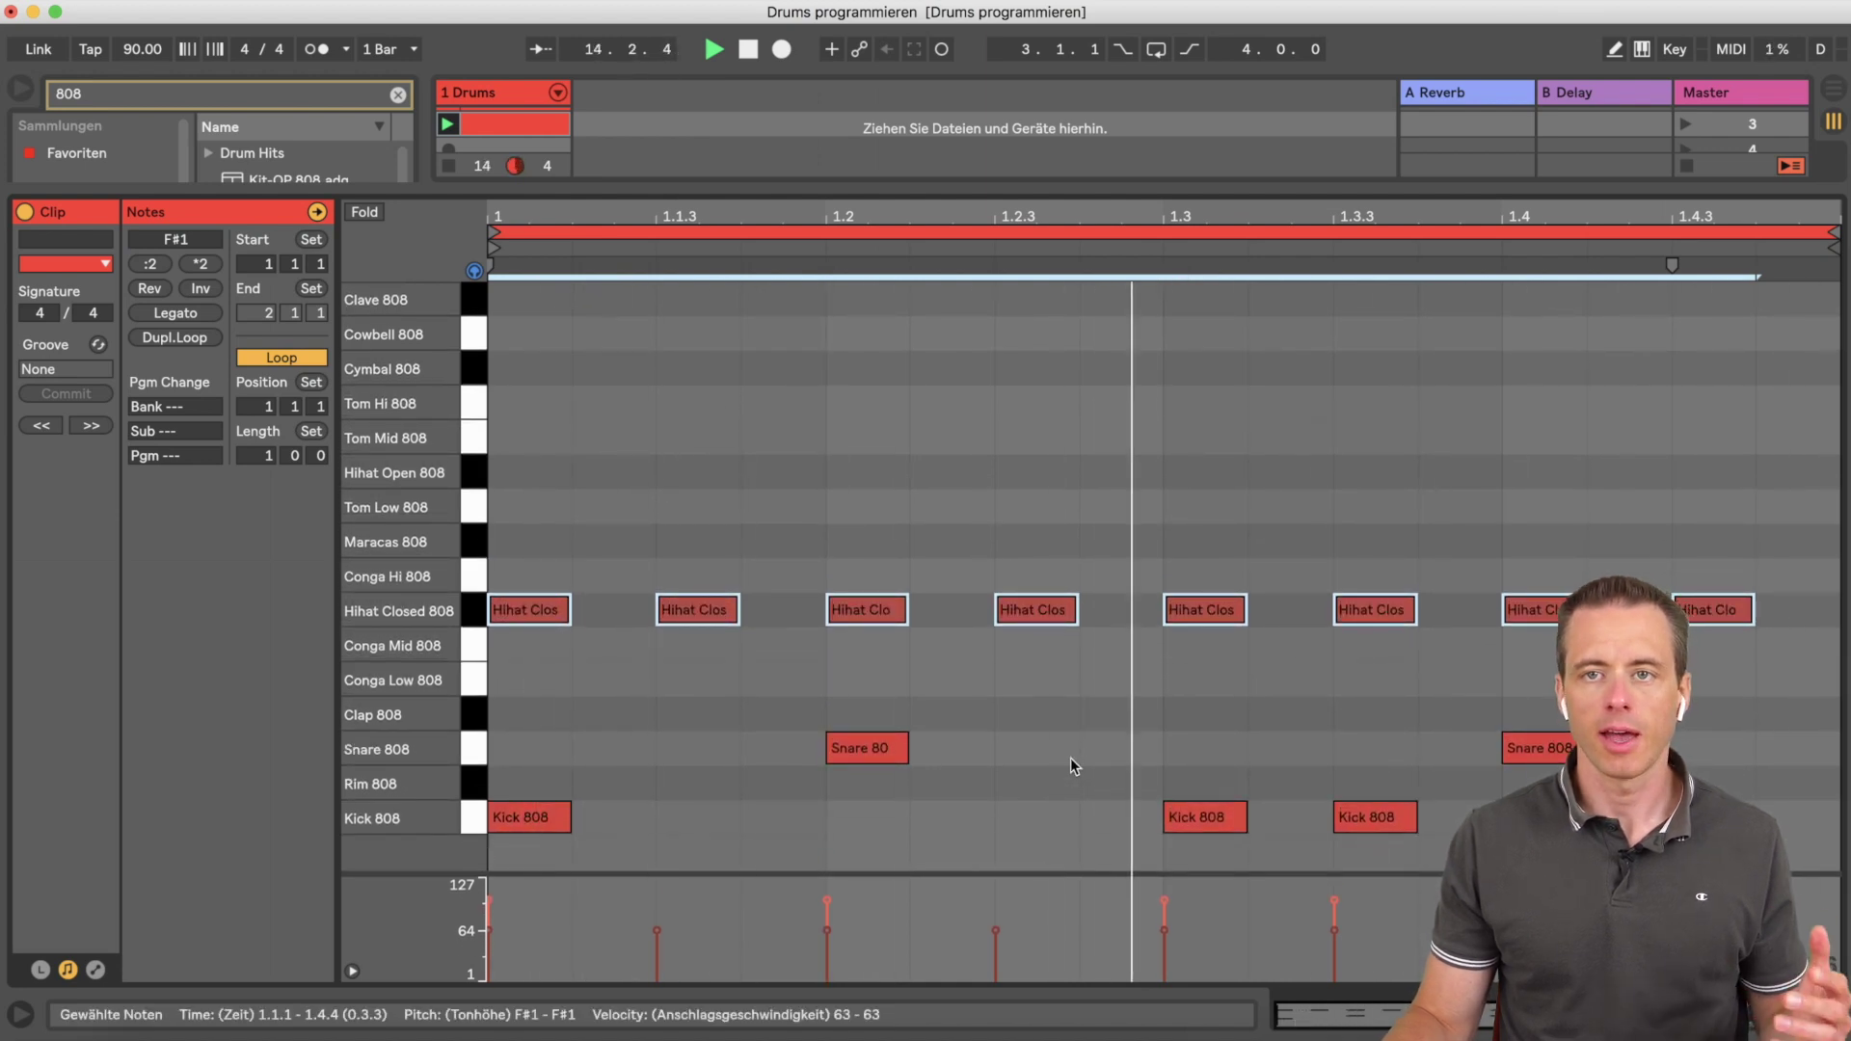
left_click(930, 863)
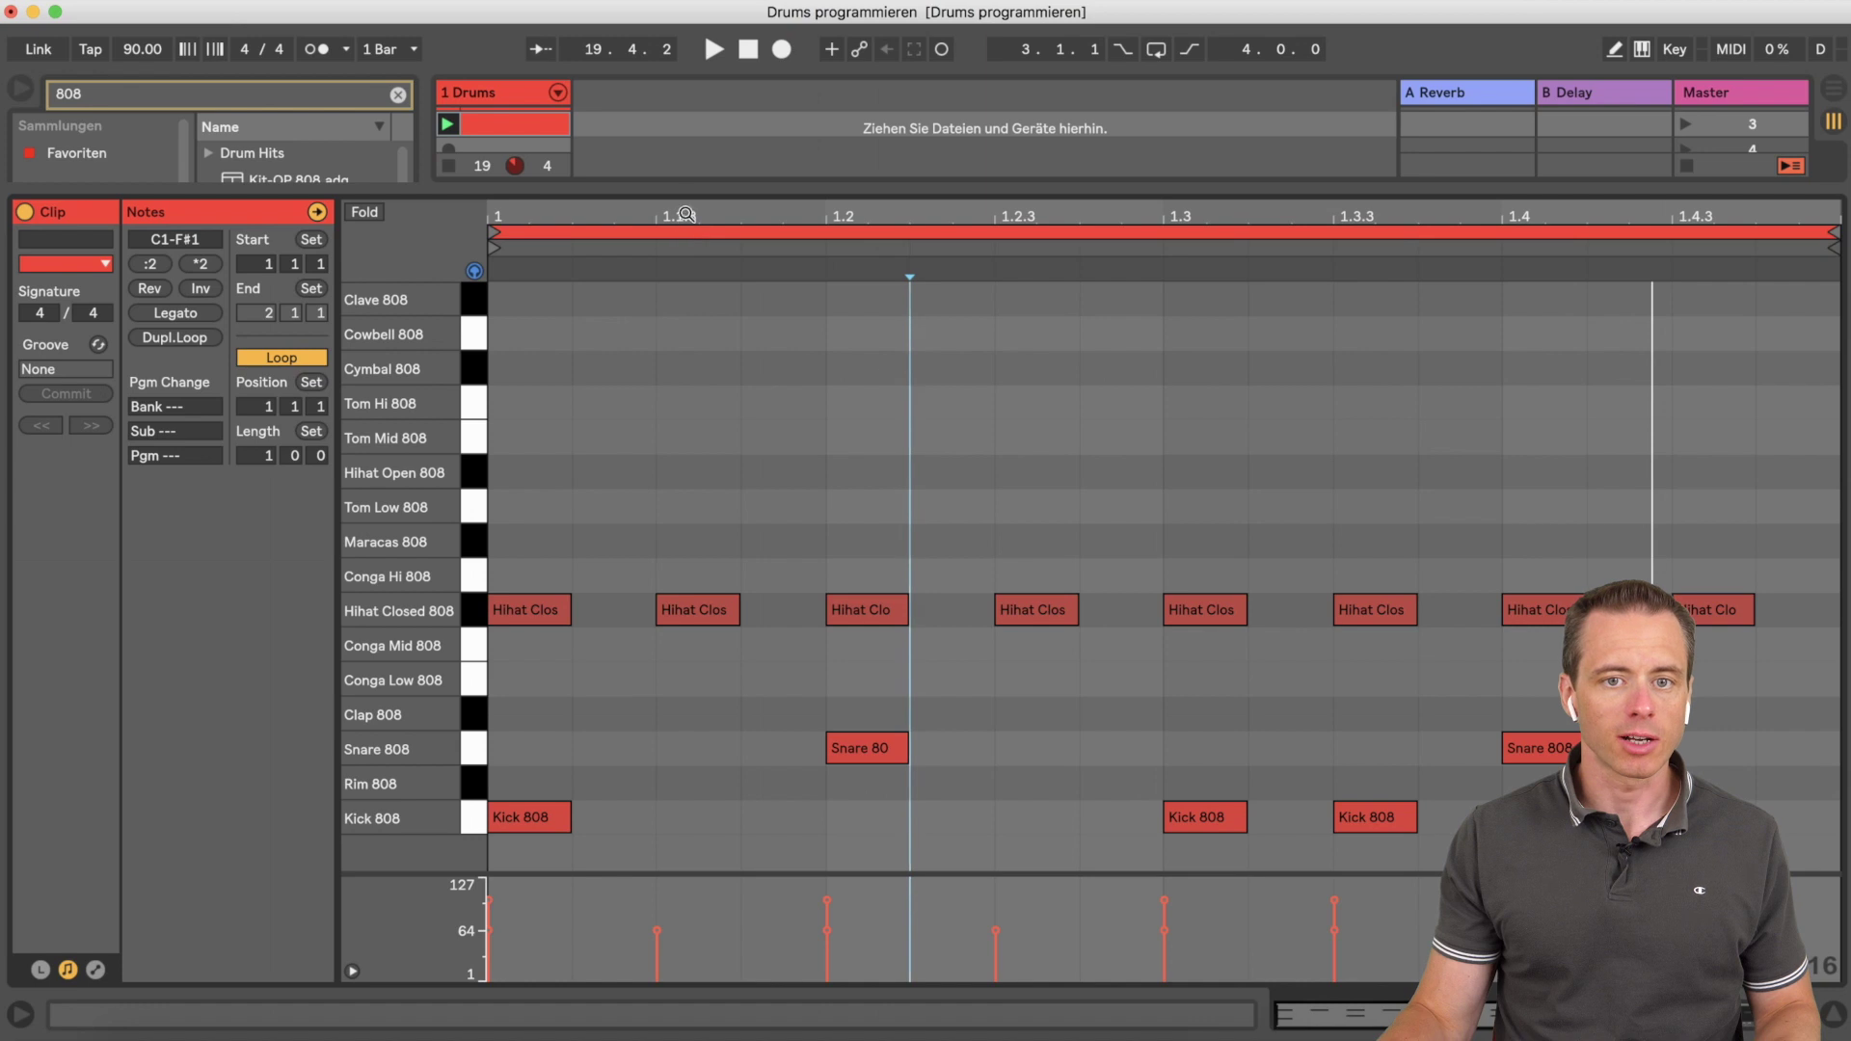
left_click_drag(690, 193, 699, 570)
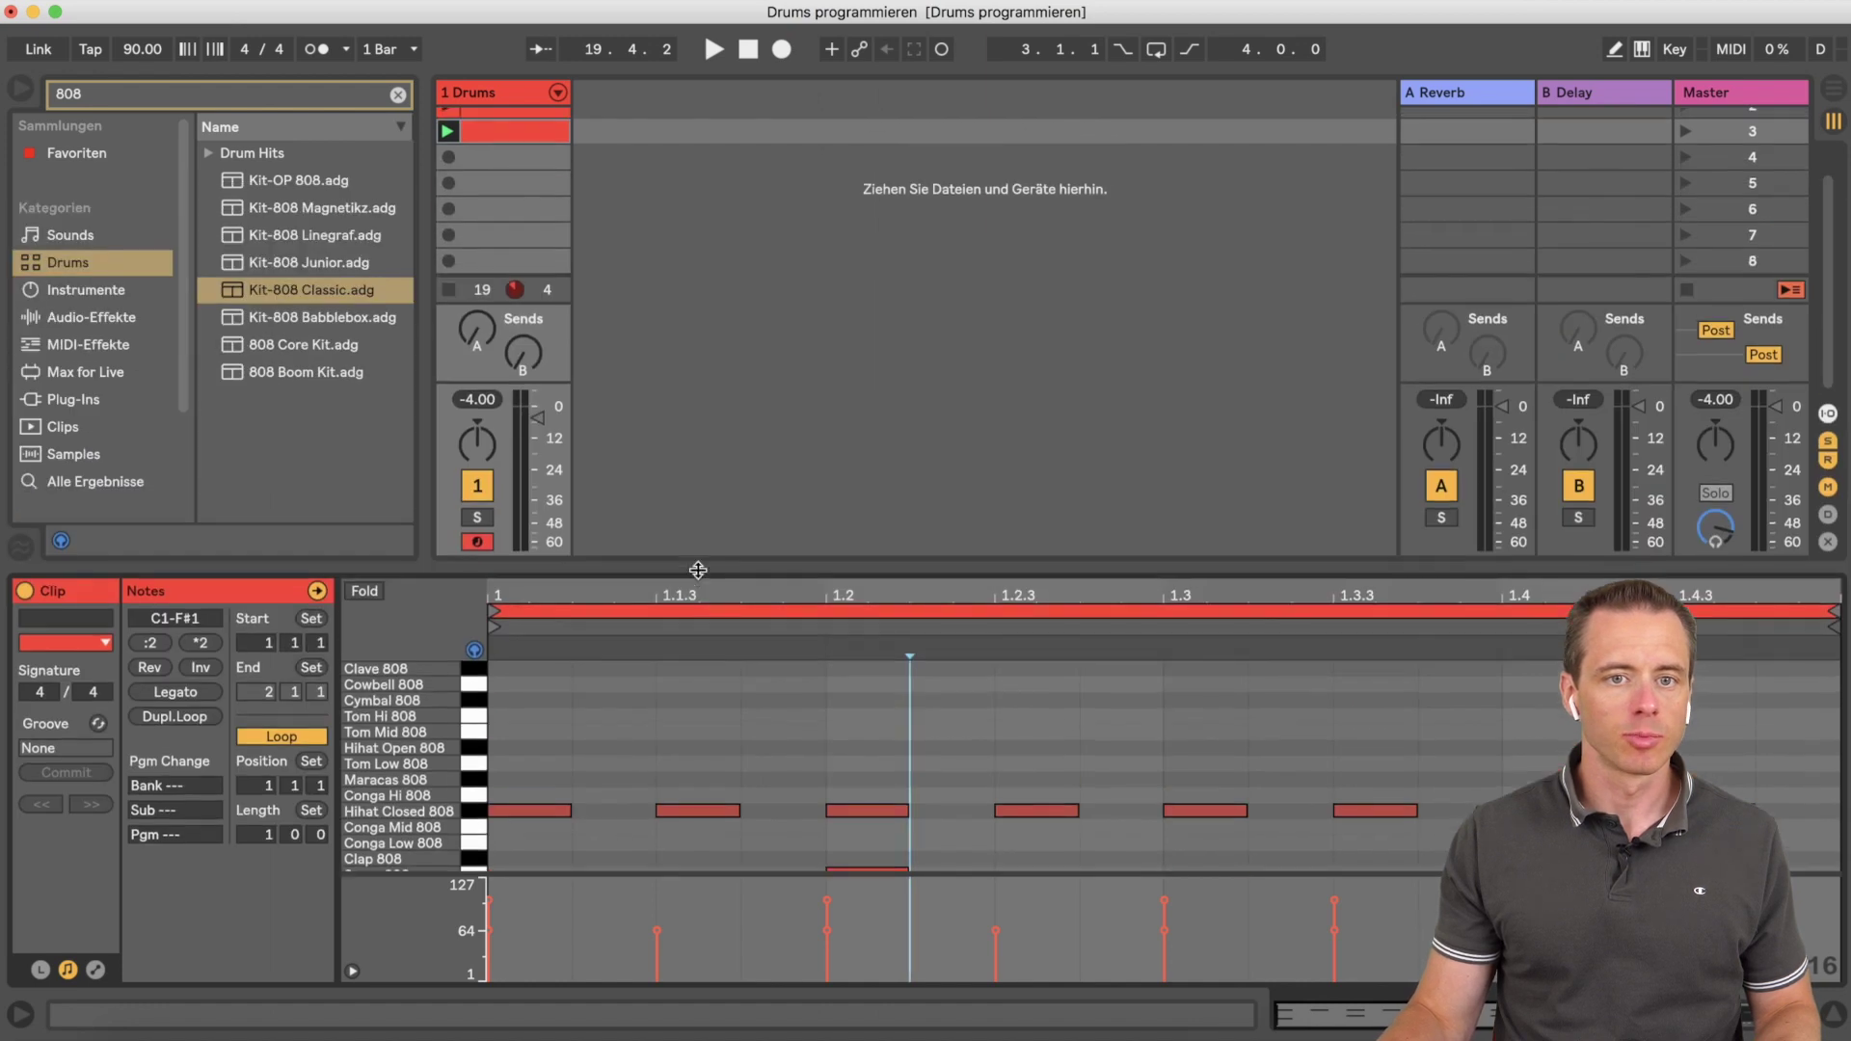
Step: Duplicate the third Drums clip into the fourth clip slot
left_click(494, 177)
left_click(499, 133)
key("super+d")
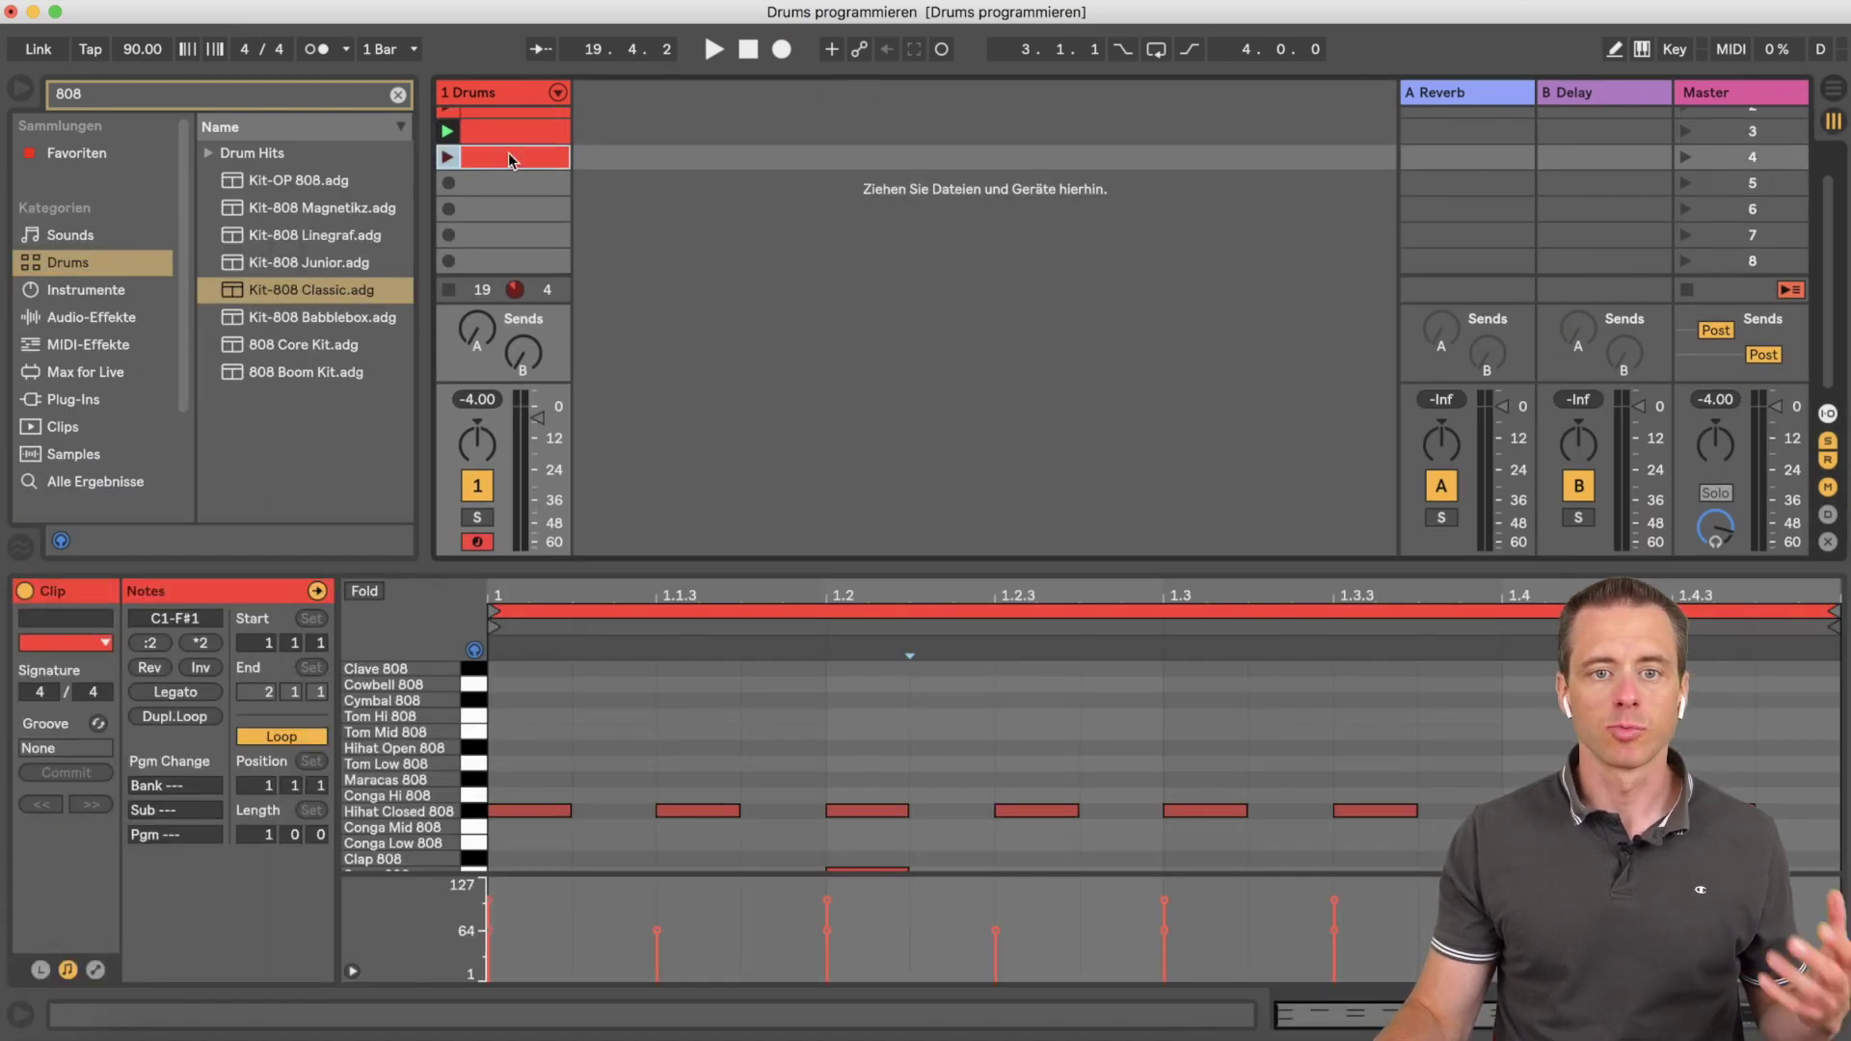
Step: Enlarge the note editor and add a Kick 808 note on beat 1.2, under the existing snare and closed hi-hat
left_click_drag(785, 569, 776, 204)
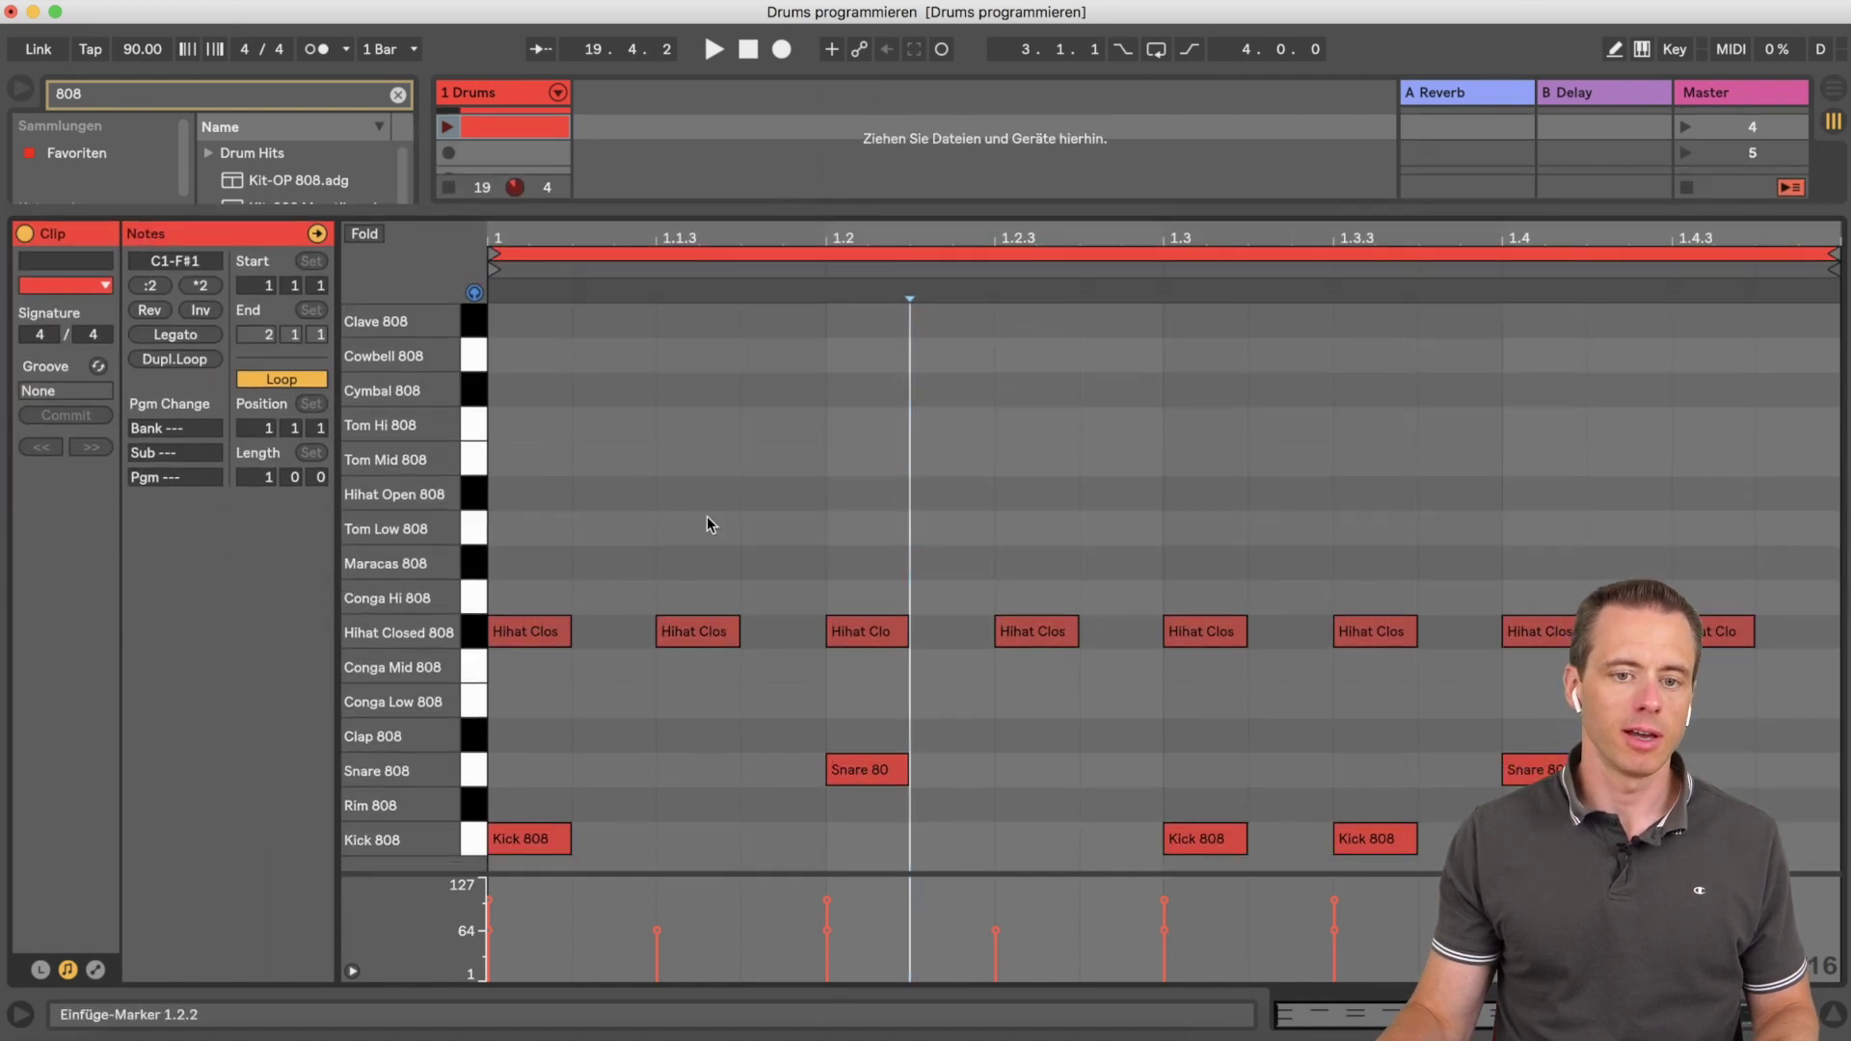
double_click(854, 839)
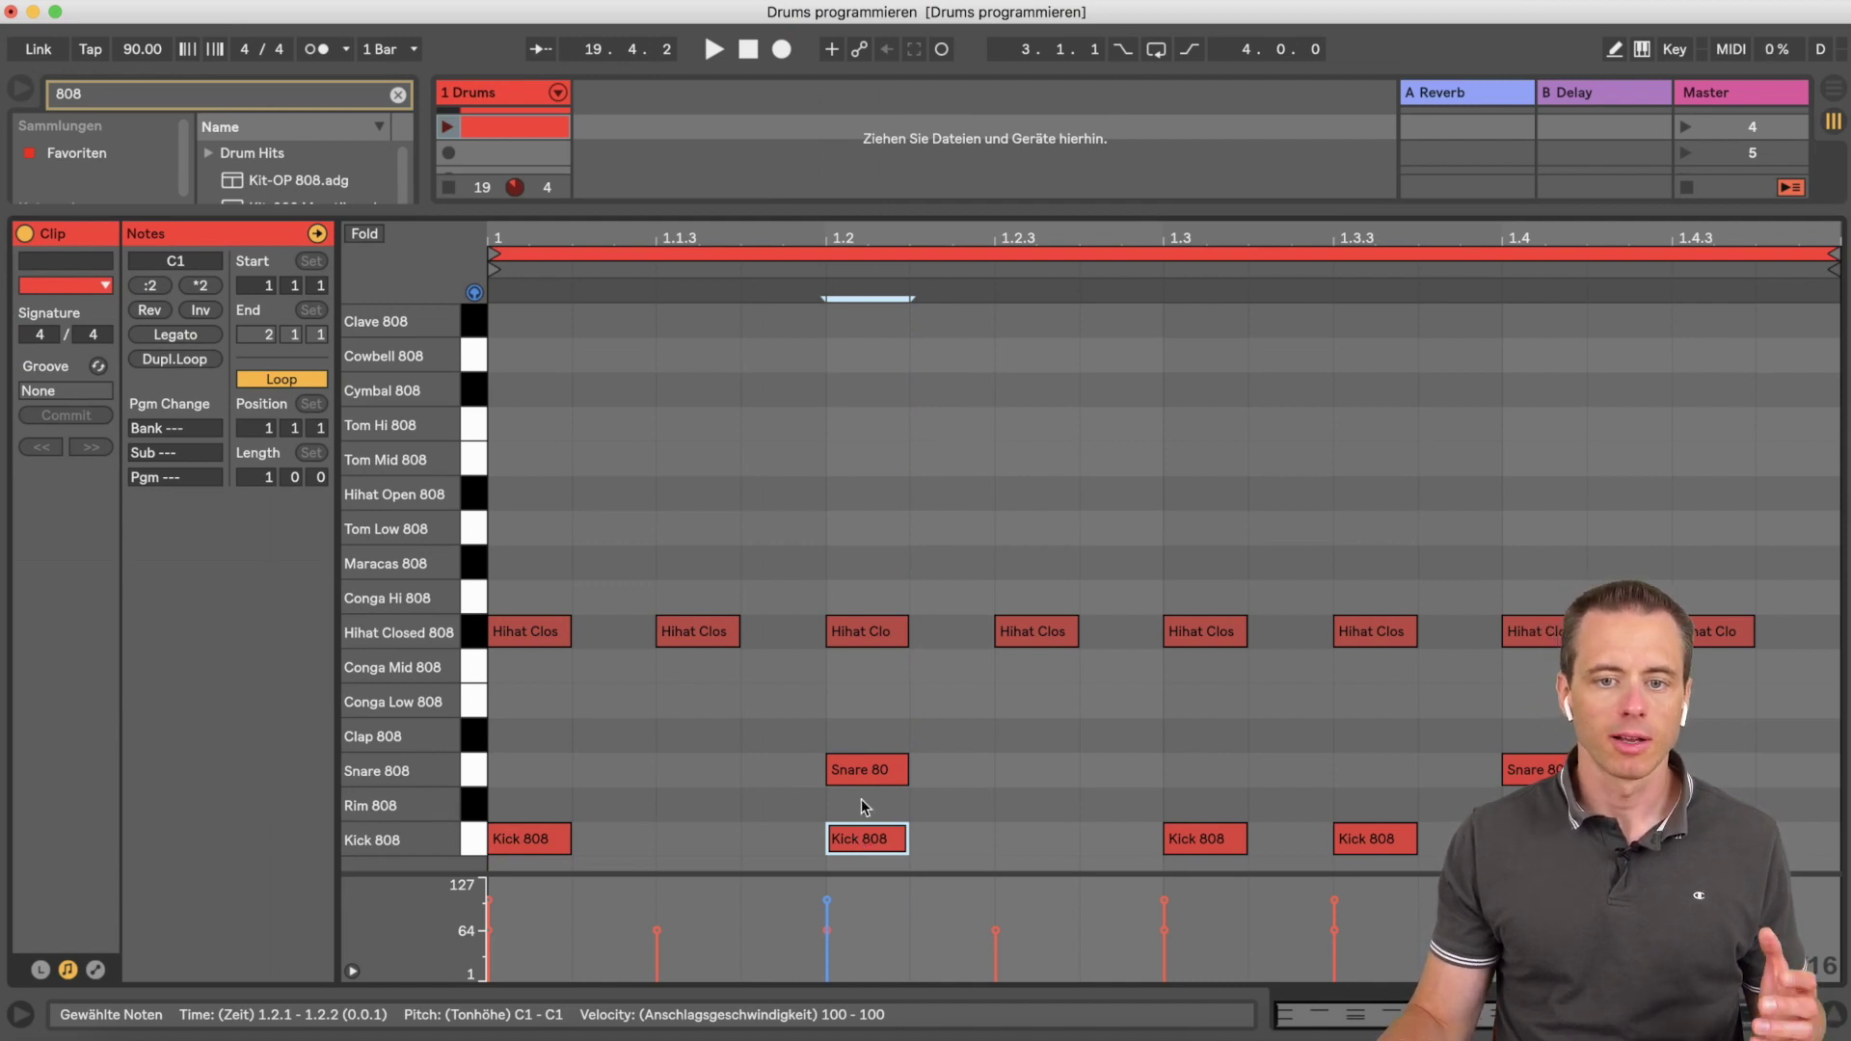
left_click(870, 767)
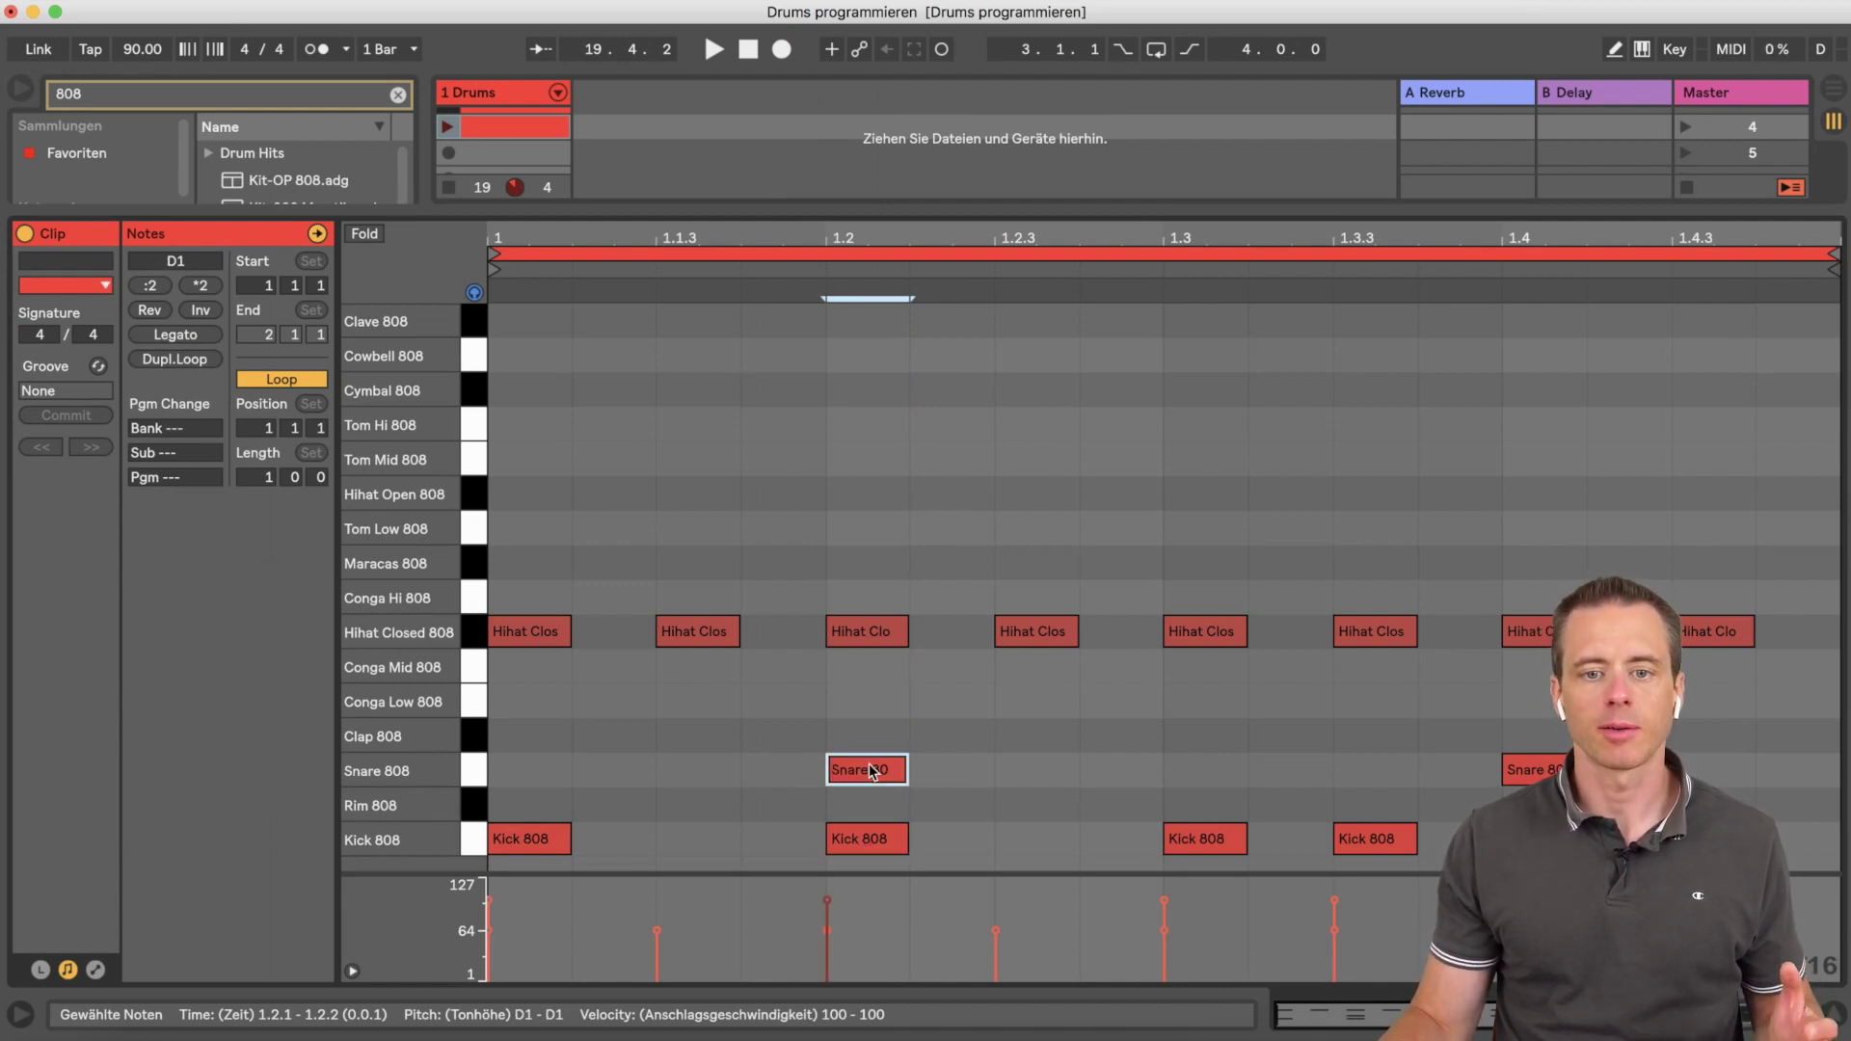
left_click(864, 631)
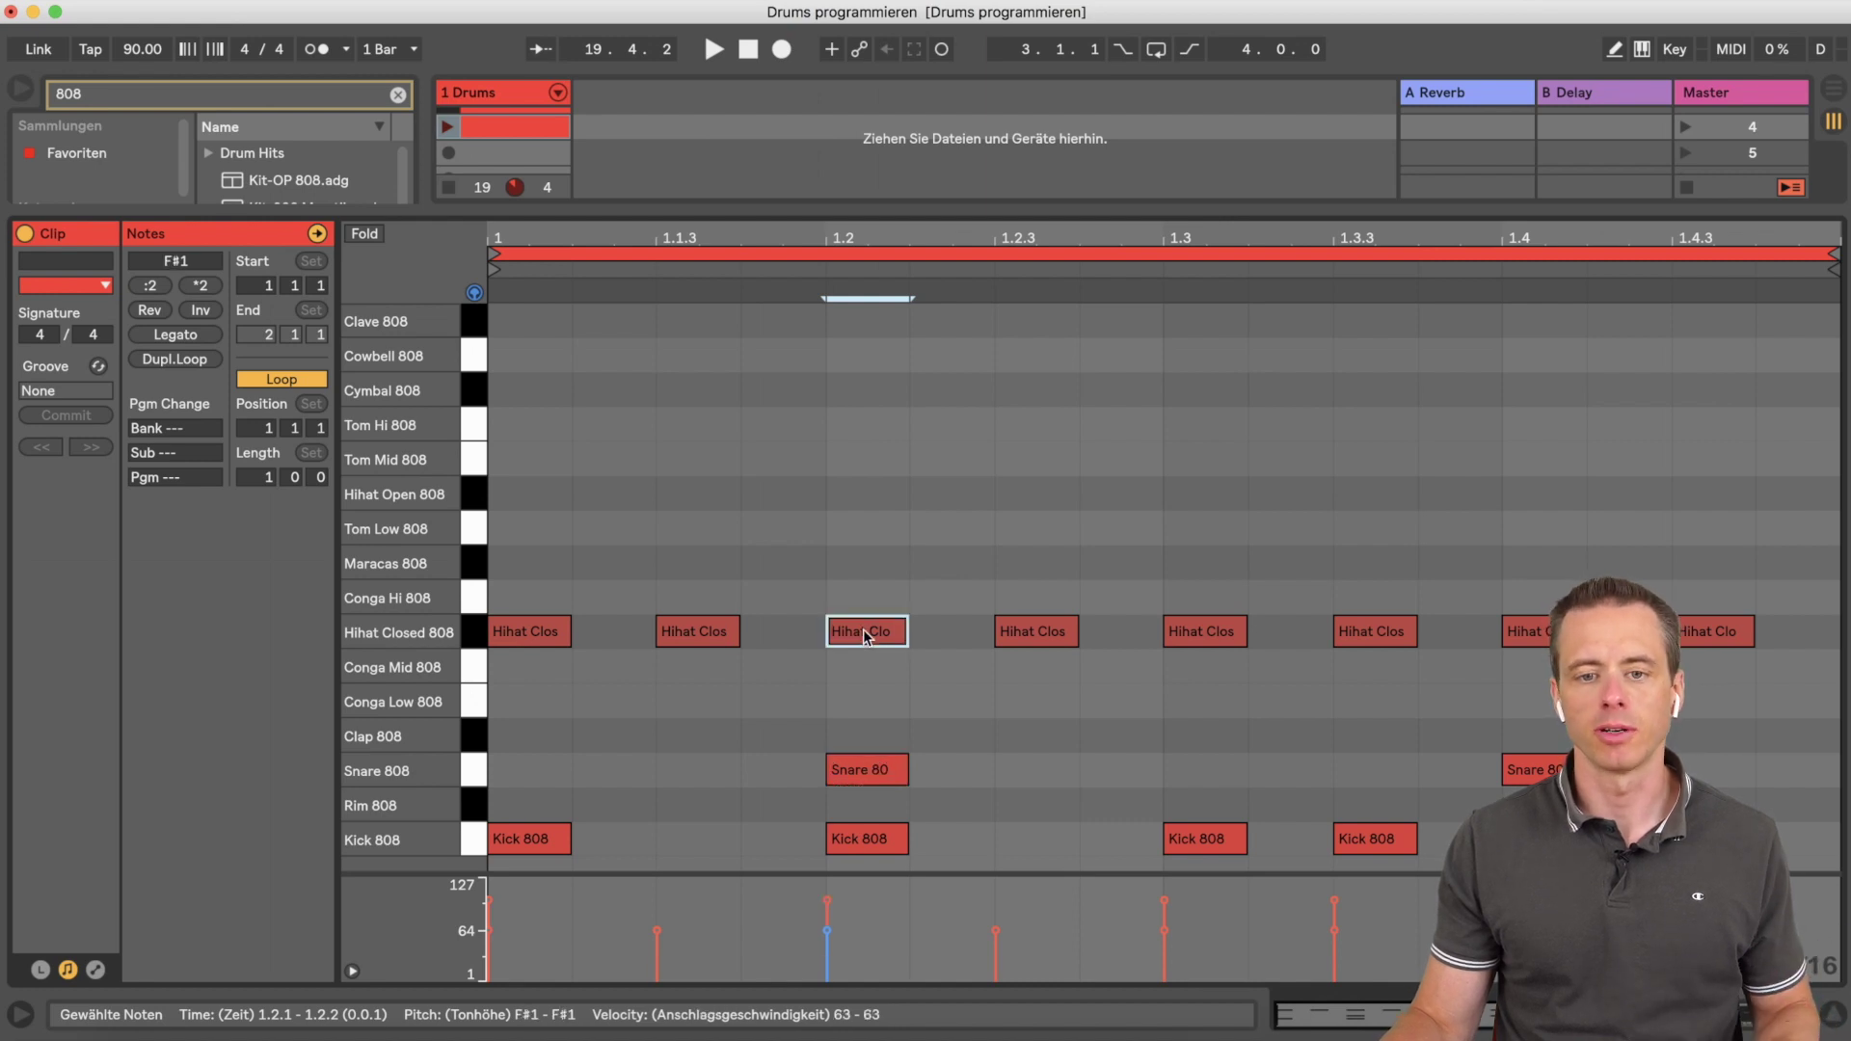
Step: Launch scene 4 to listen to the duplicated beat with the extra kick
key("space")
key("space")
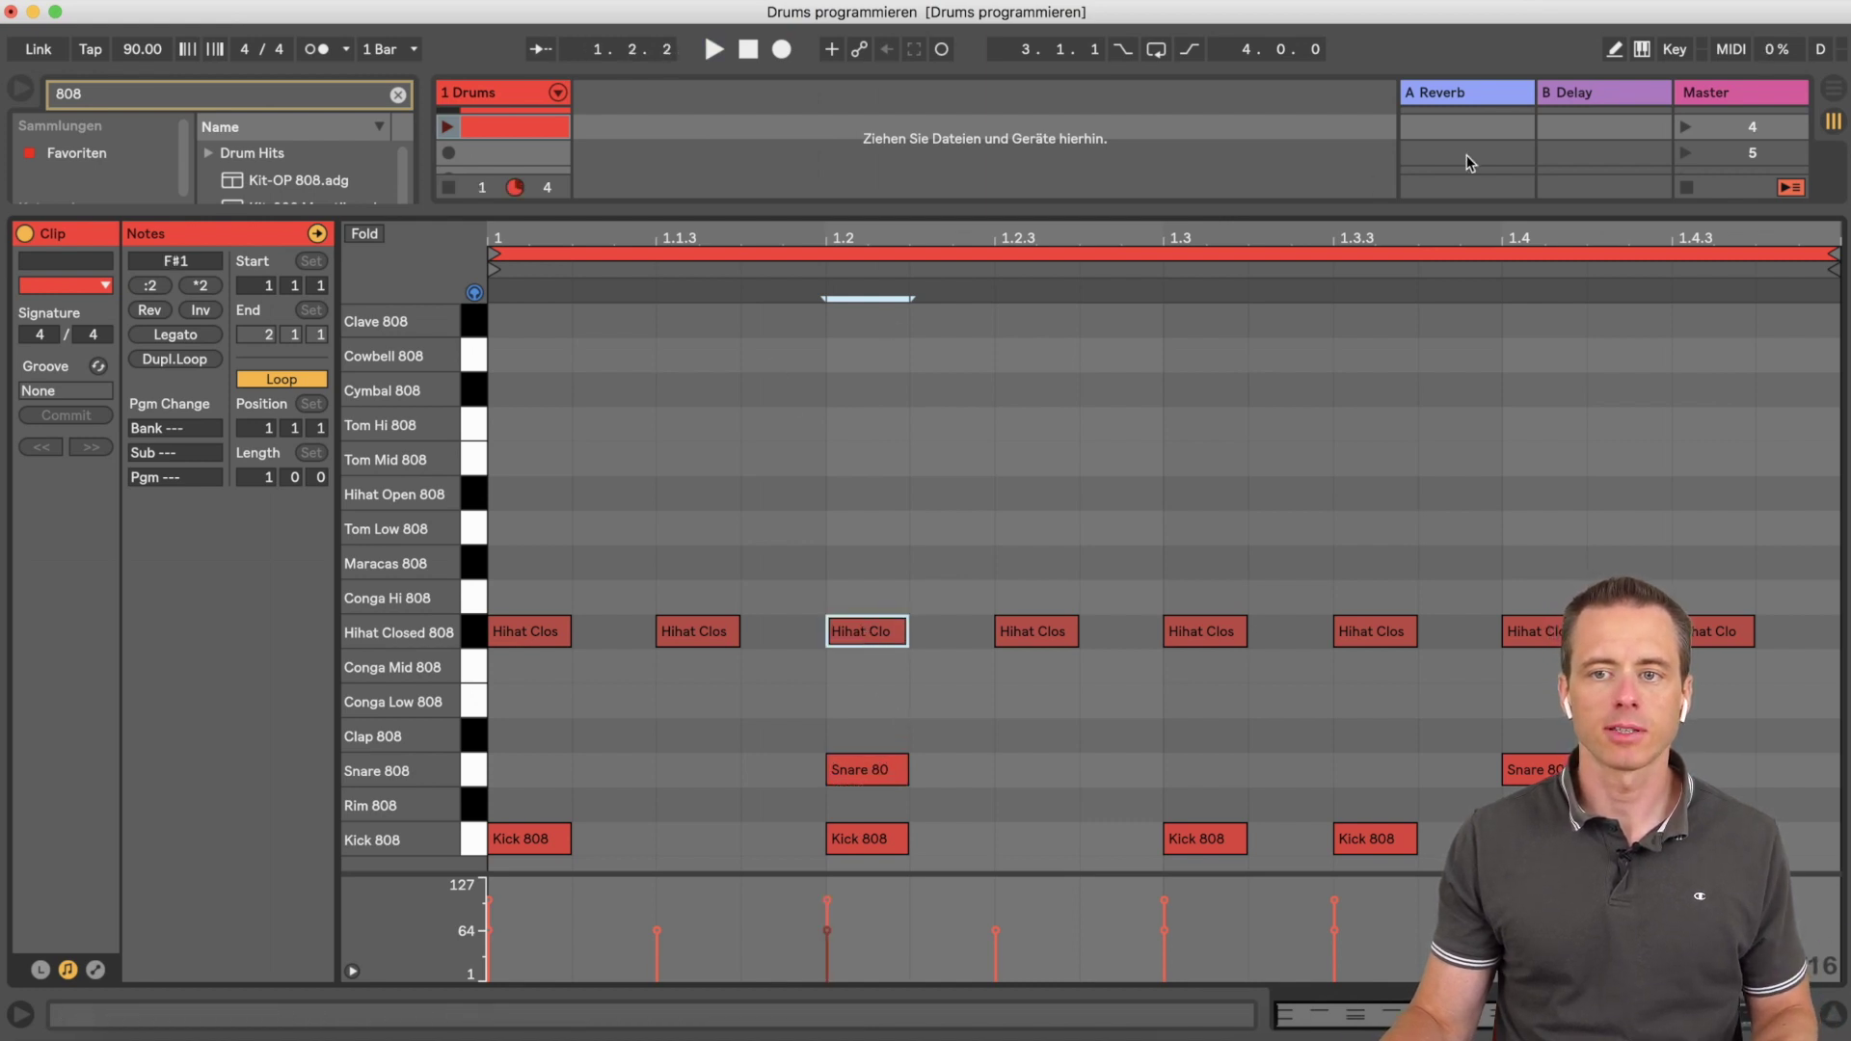
left_click(1685, 127)
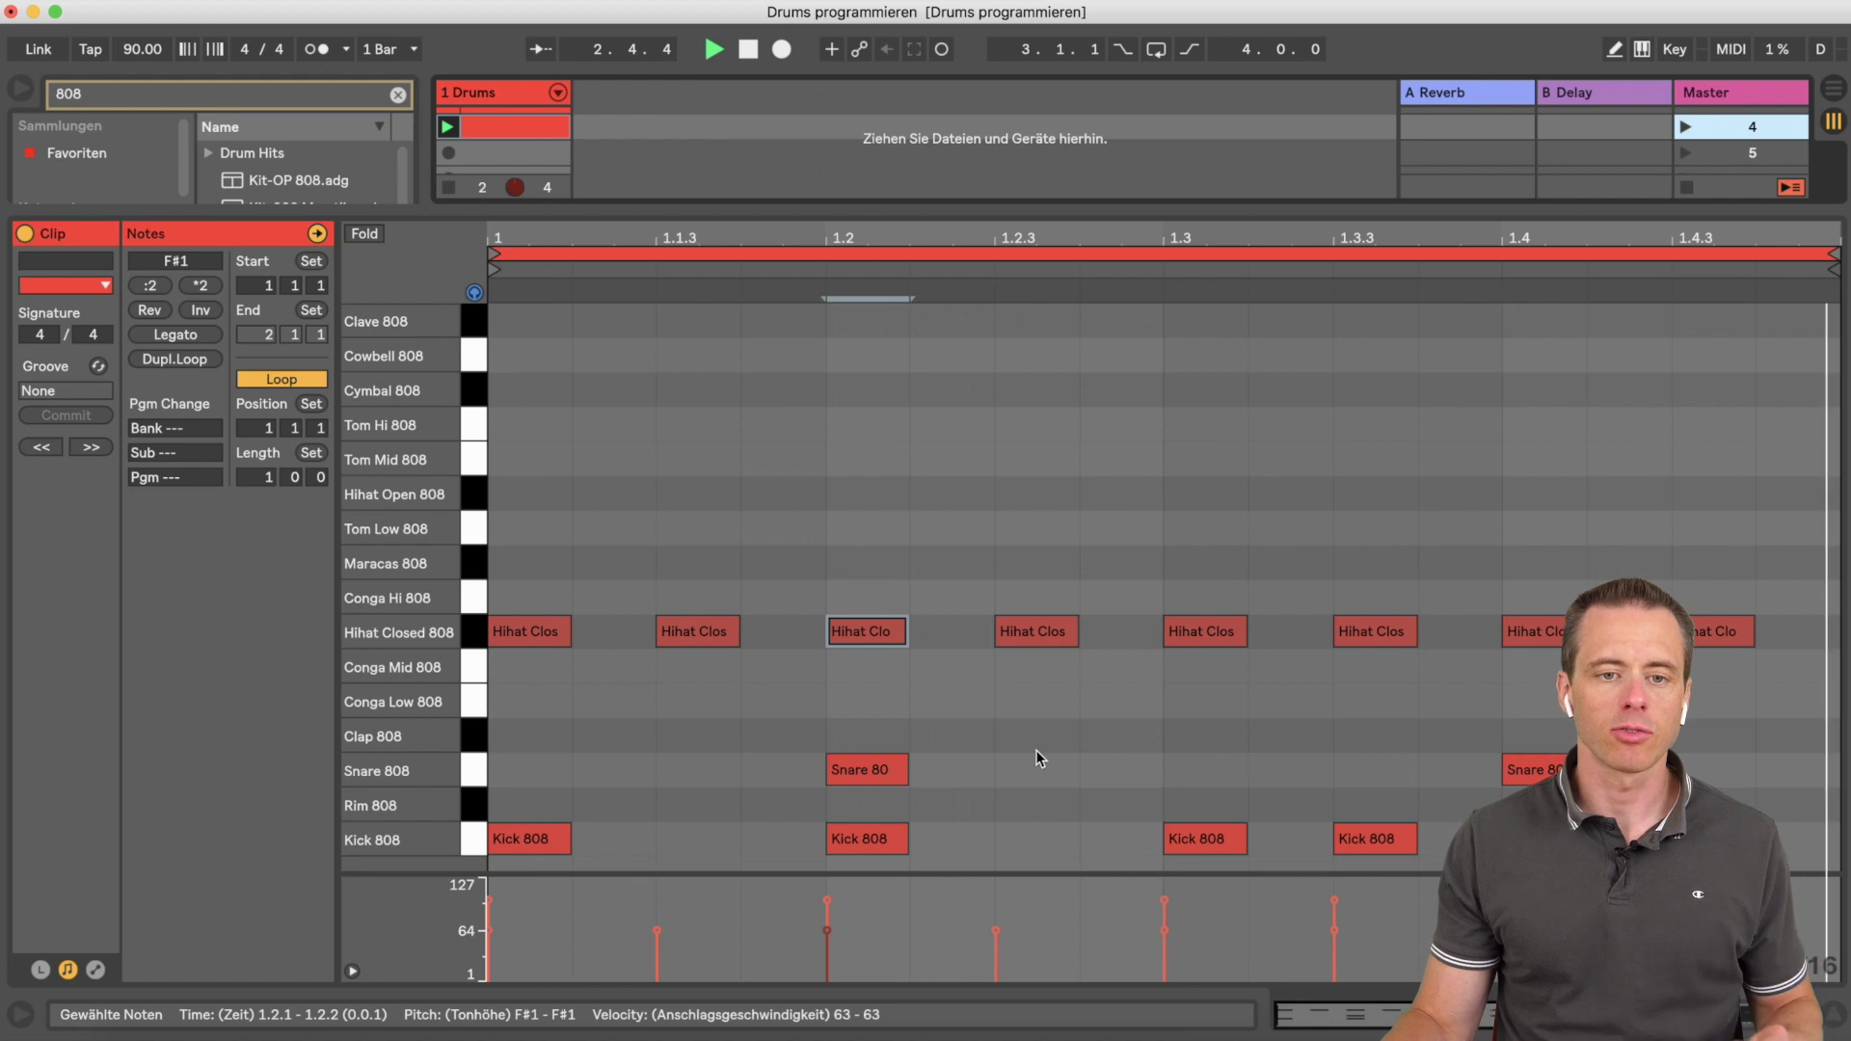
Step: Try a Hihat Open 808 note on beat 1.2, delete it, and place a Tom Low 808 note at 1.1.4 instead
double_click(865, 493)
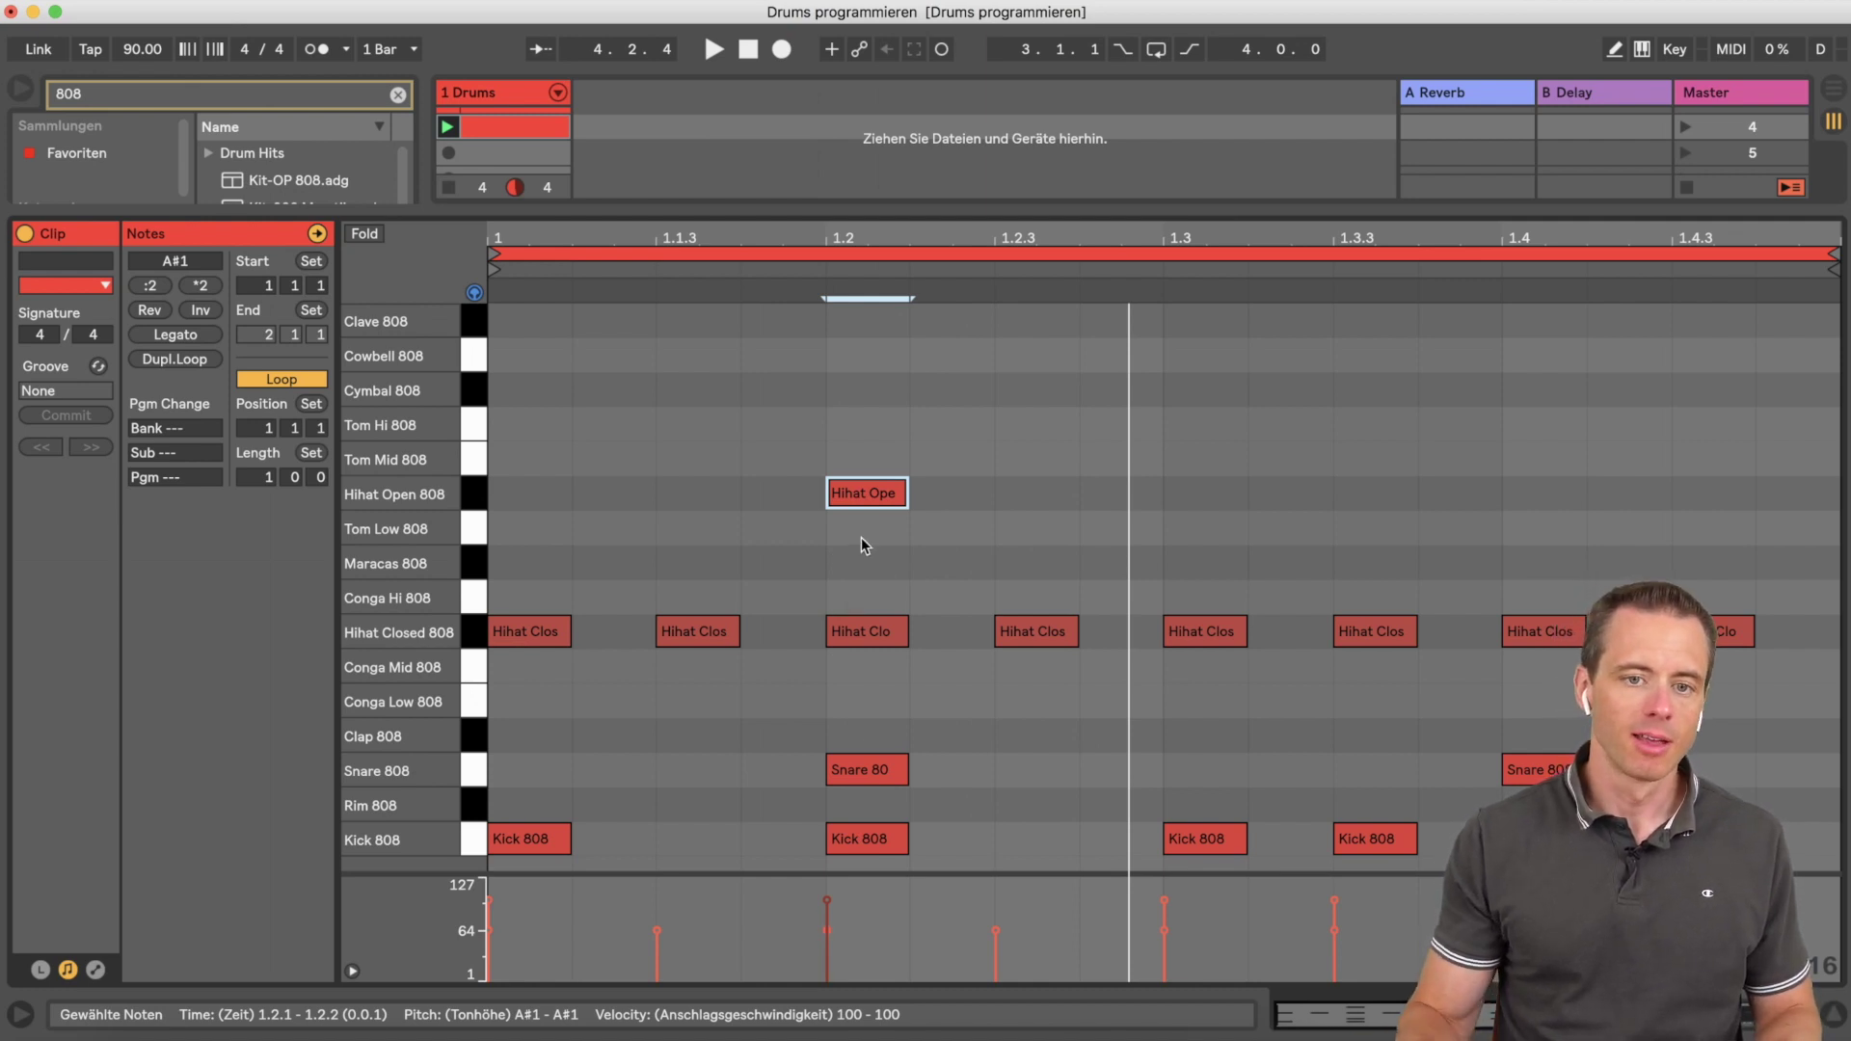
key("Delete")
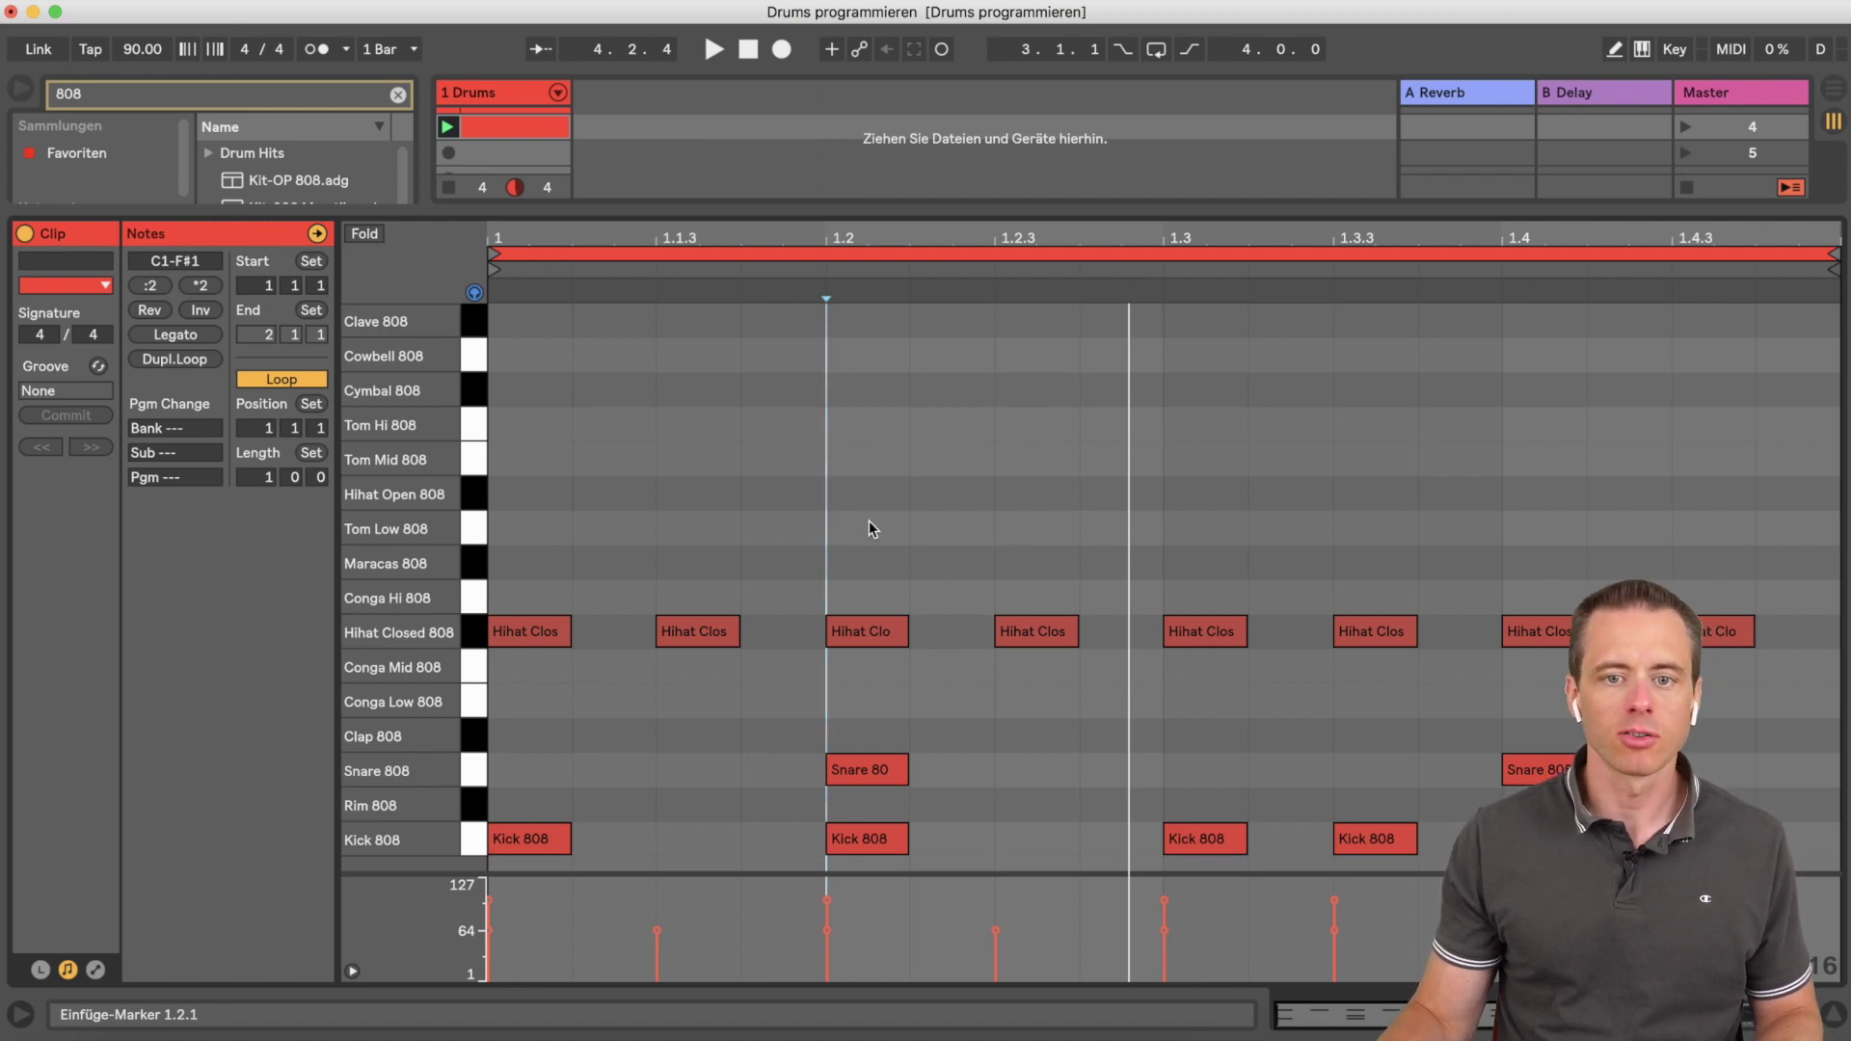
double_click(864, 527)
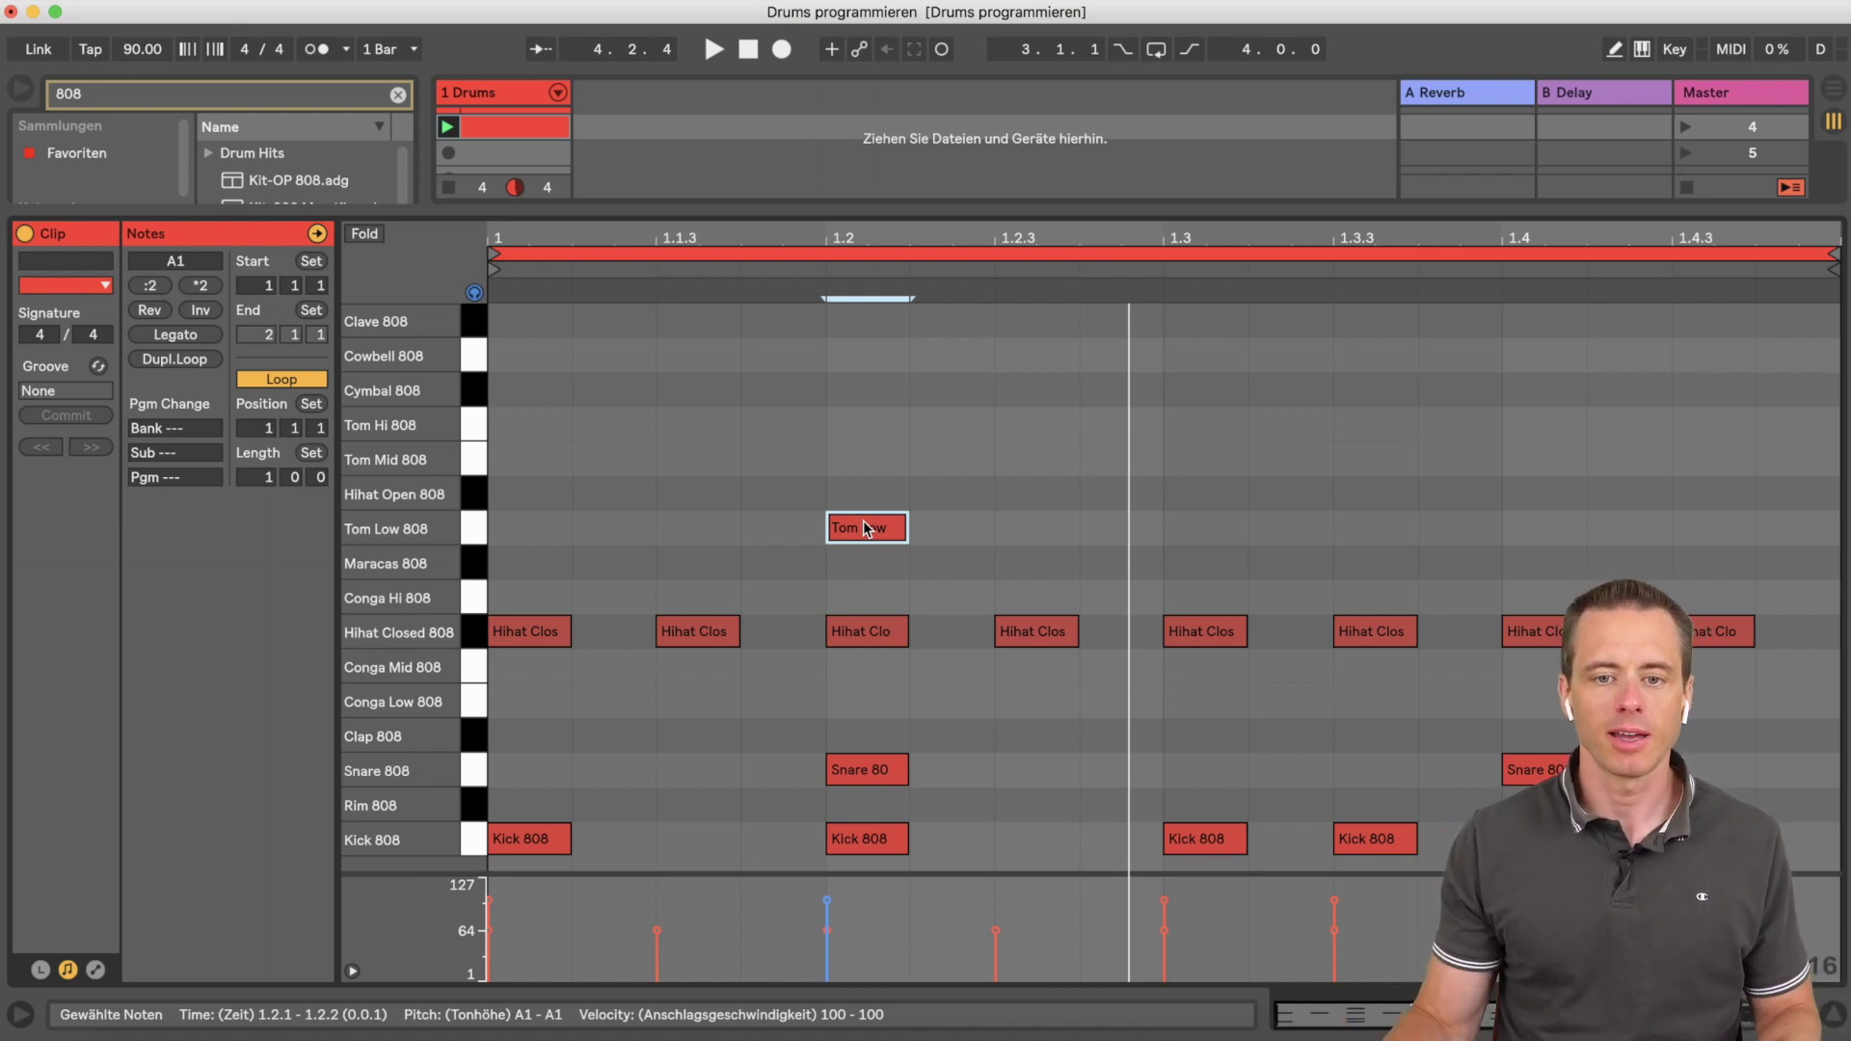
left_click_drag(864, 520, 779, 519)
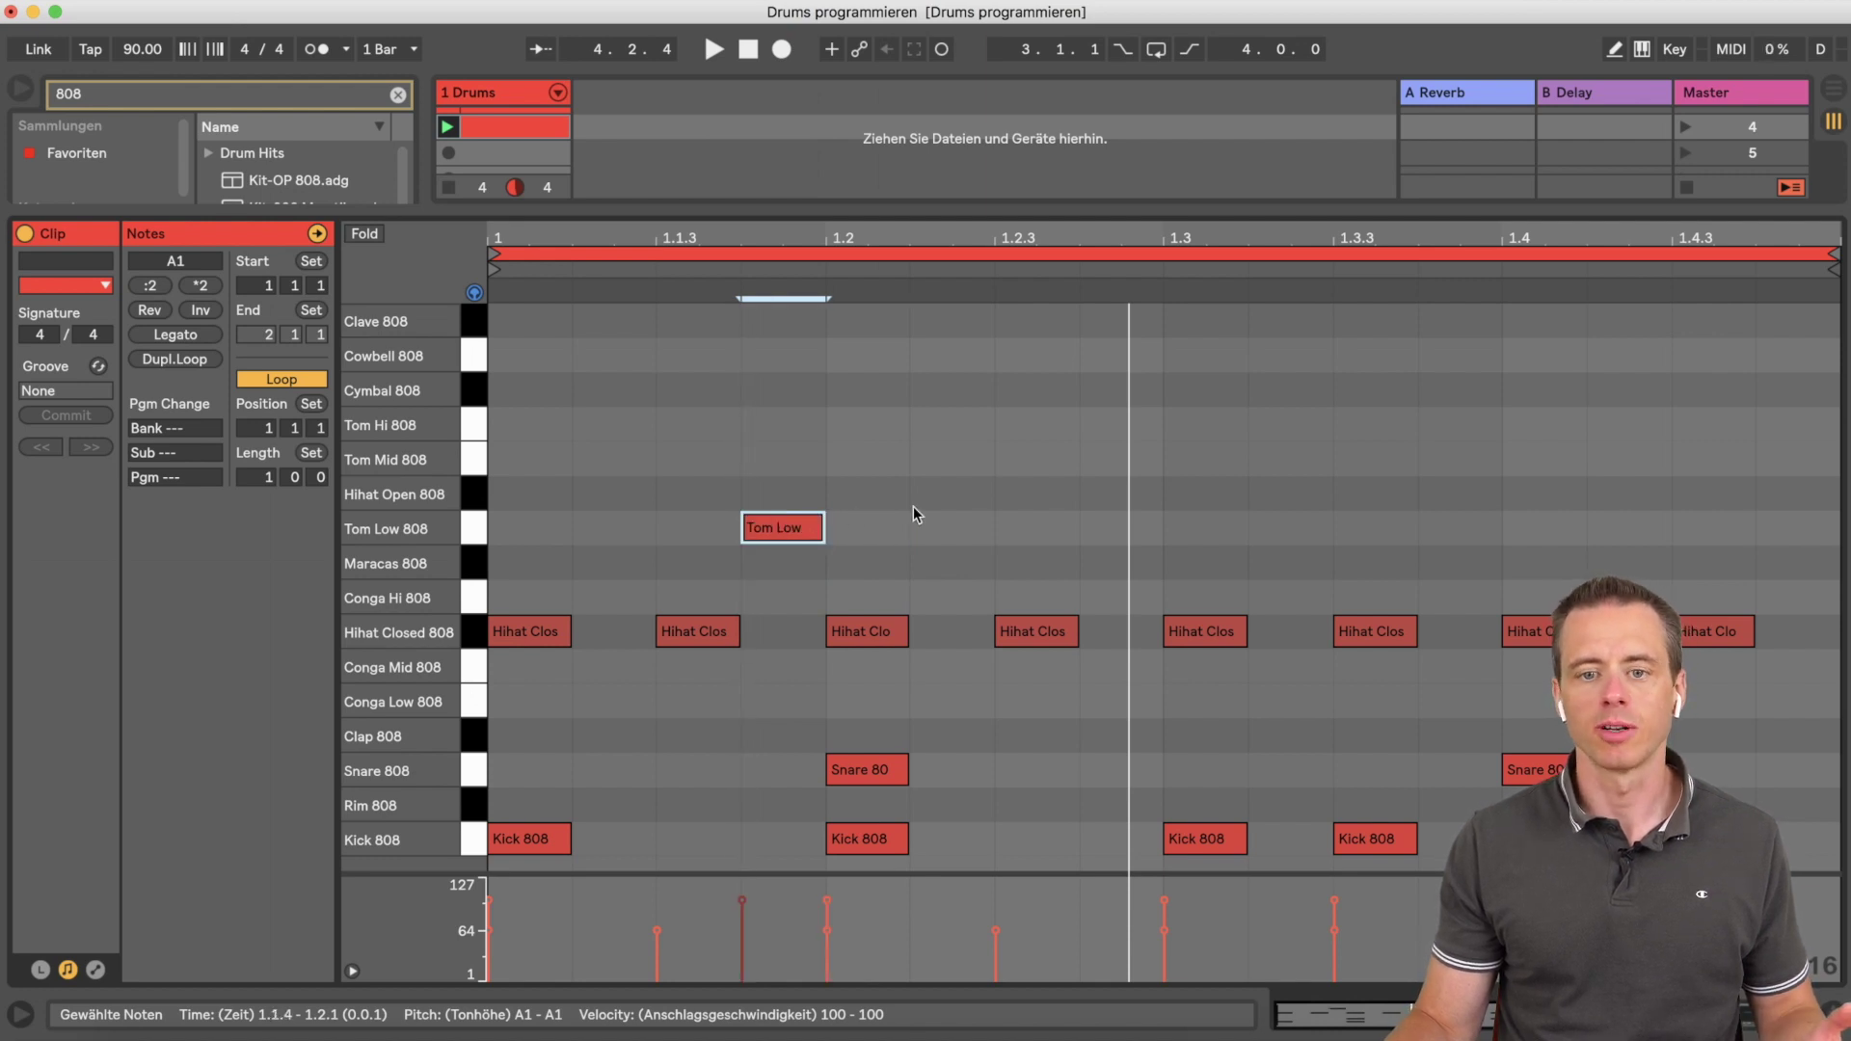